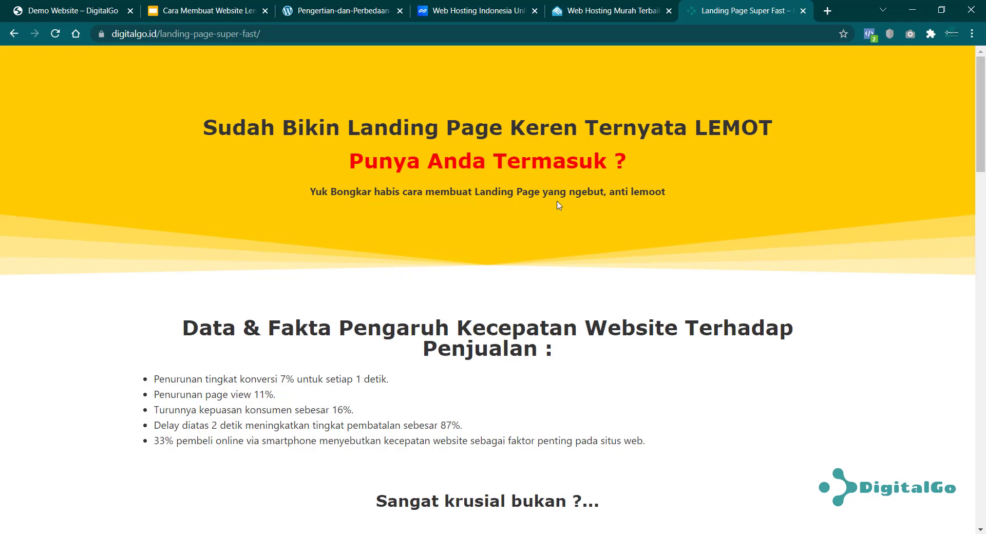
Look through the Landing Page Super Fast sales page, including its GTMetrix and PageSpeed target section
{"action": "scroll", "coordinate": [556, 241], "scroll_direction": "down", "scroll_amount": 9}
{"action": "scroll", "coordinate": [557, 251], "scroll_direction": "up", "scroll_amount": 9}
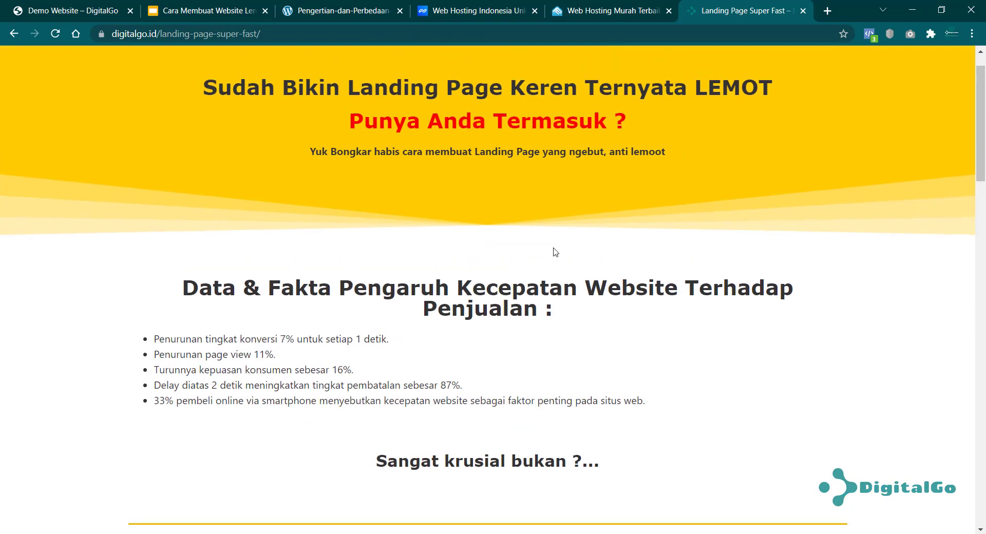
{"action": "scroll", "coordinate": [542, 258], "scroll_direction": "down", "scroll_amount": 9}
{"action": "scroll", "coordinate": [542, 258], "scroll_direction": "down", "scroll_amount": 6}
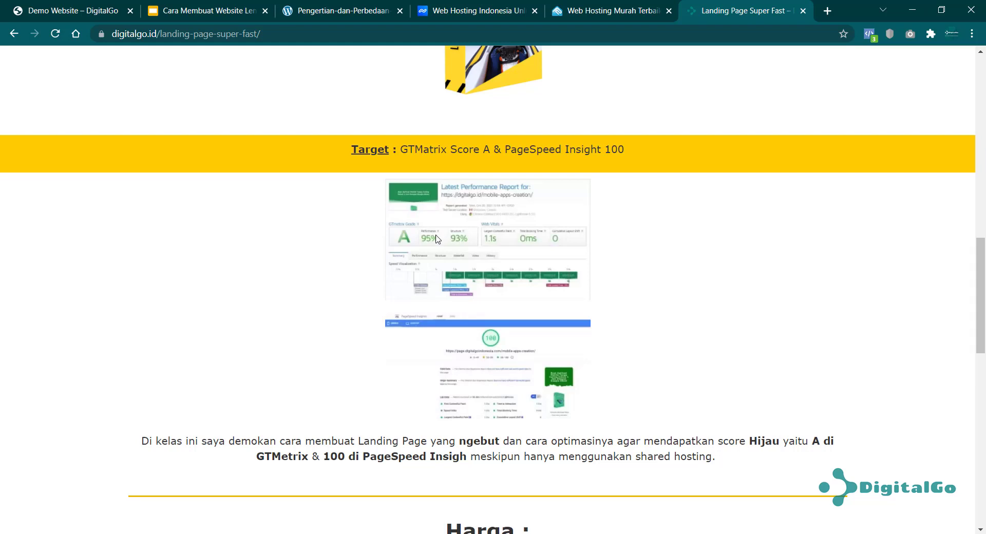
{"action": "scroll", "coordinate": [440, 250], "scroll_direction": "down", "scroll_amount": 1}
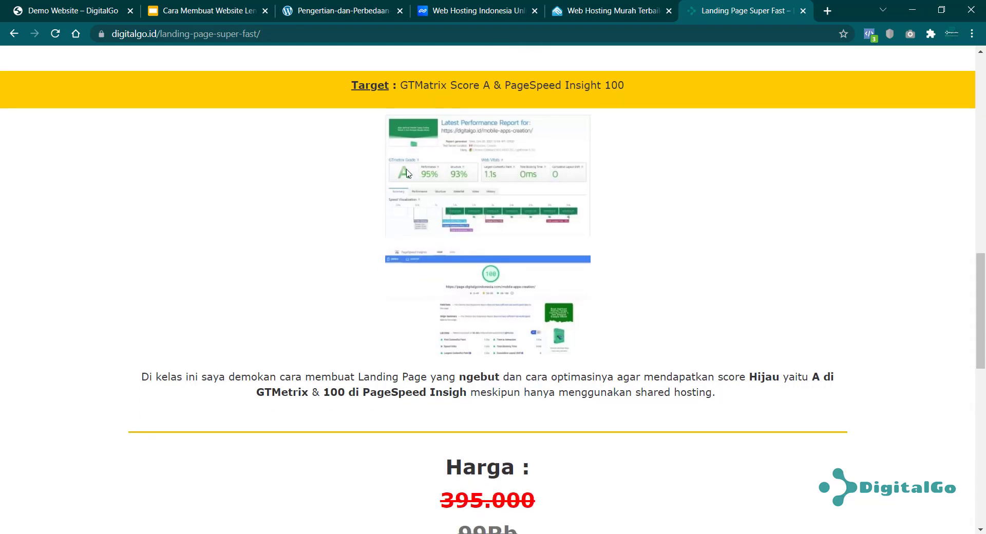
{"action": "scroll", "coordinate": [539, 250], "scroll_direction": "up", "scroll_amount": 1}
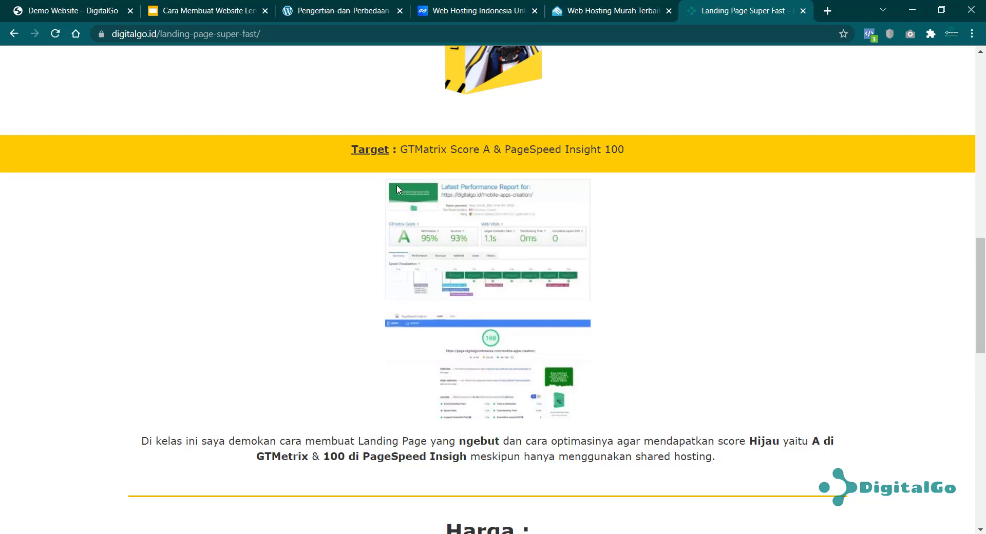
{"action": "scroll", "coordinate": [385, 185], "scroll_direction": "up", "scroll_amount": 12}
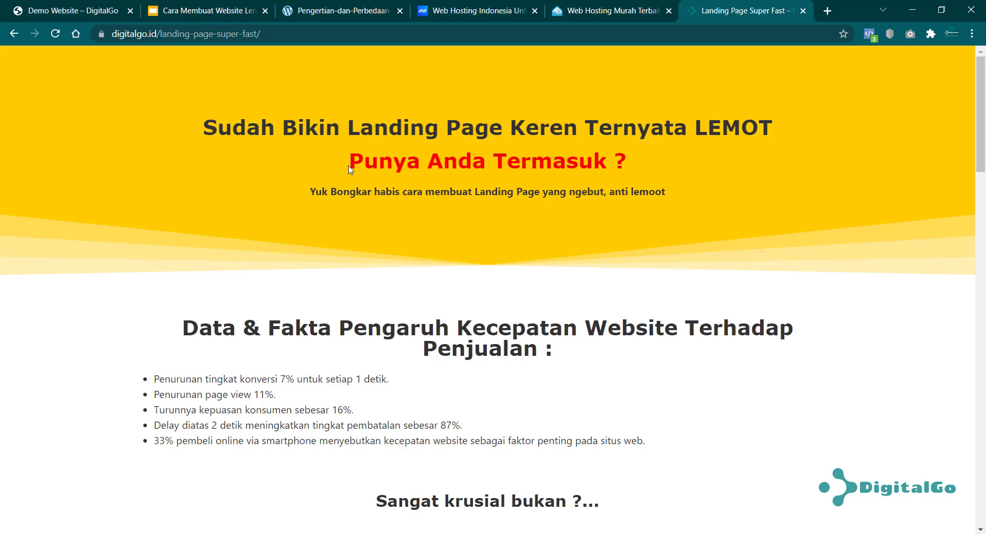
{"action": "scroll", "coordinate": [350, 170], "scroll_direction": "down", "scroll_amount": 3}
{"action": "scroll", "coordinate": [351, 170], "scroll_direction": "up", "scroll_amount": 3}
View the "Langkah-langkah membuat website" slide in Google Slides and browse the Demo Website home page
{"action": "left_click", "coordinate": [229, 11]}
{"action": "left_click", "coordinate": [584, 399]}
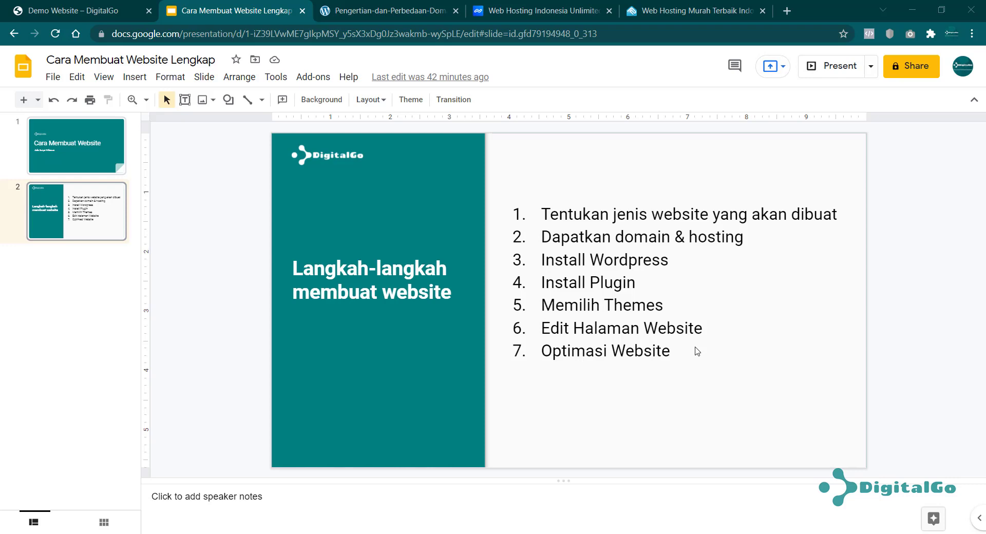
{"action": "left_click", "coordinate": [27, 5]}
{"action": "scroll", "coordinate": [284, 200], "scroll_direction": "down", "scroll_amount": 1}
{"action": "scroll", "coordinate": [291, 197], "scroll_direction": "down", "scroll_amount": 4}
{"action": "scroll", "coordinate": [305, 183], "scroll_direction": "up", "scroll_amount": 5}
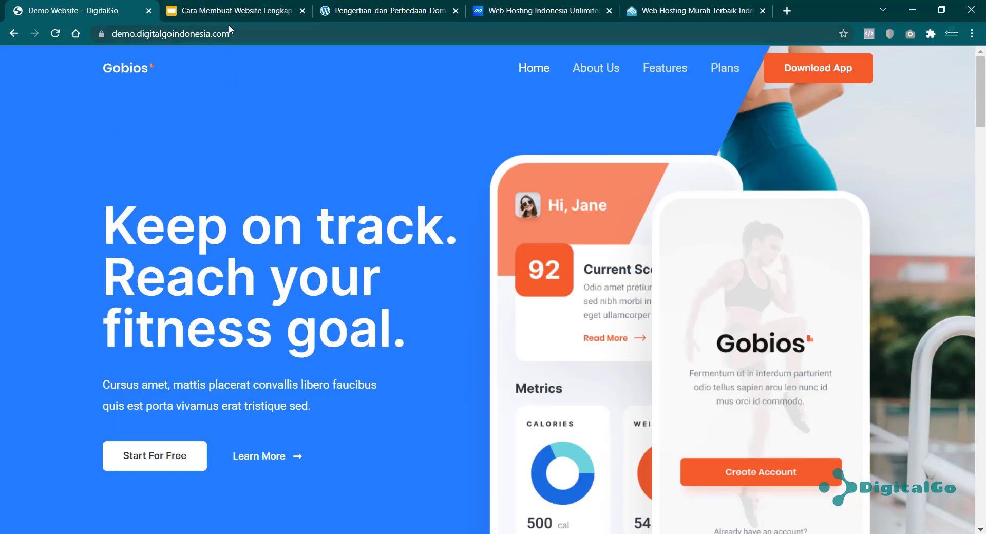
Return to the website steps slide and highlight item 2, "Dapatkan domain & hosting", before deselecting it
{"action": "left_click", "coordinate": [236, 12]}
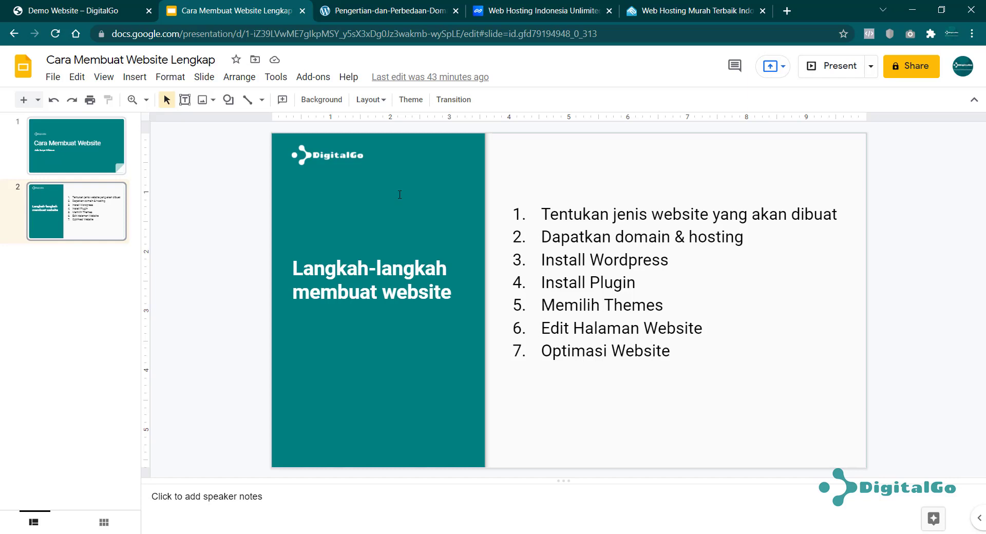
{"action": "left_click", "coordinate": [744, 237]}
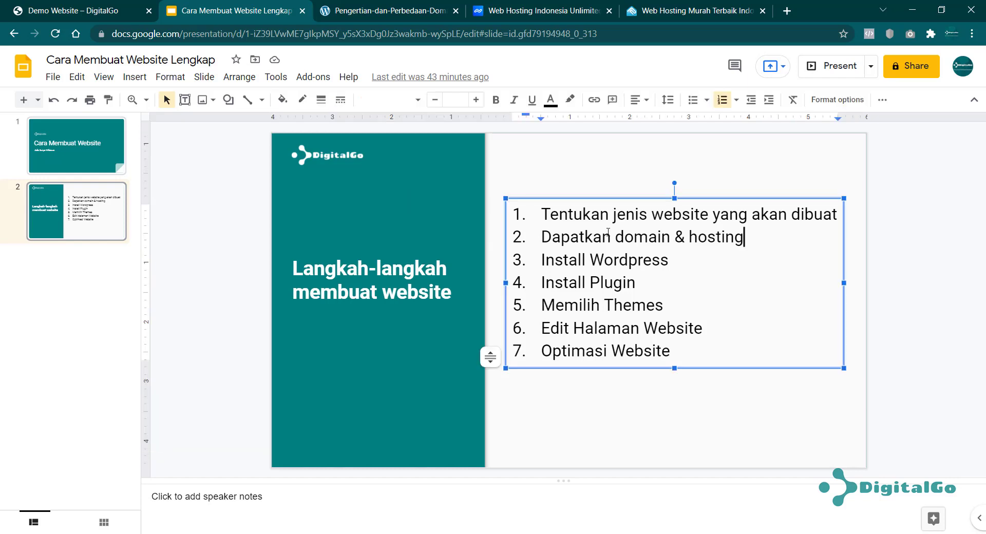
{"action": "left_click_drag", "start_coordinate": [607, 232], "coordinate": [541, 238]}
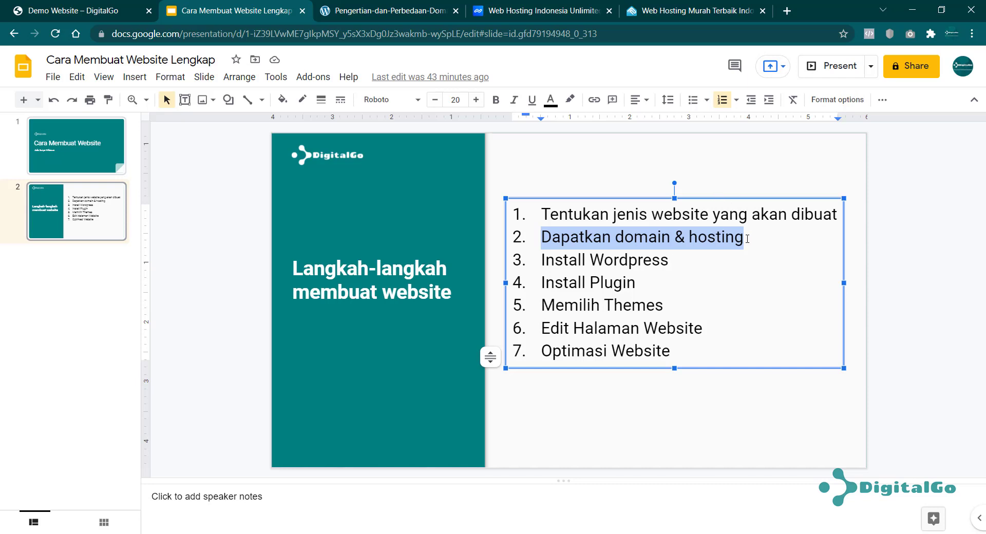
{"action": "left_click", "coordinate": [884, 247]}
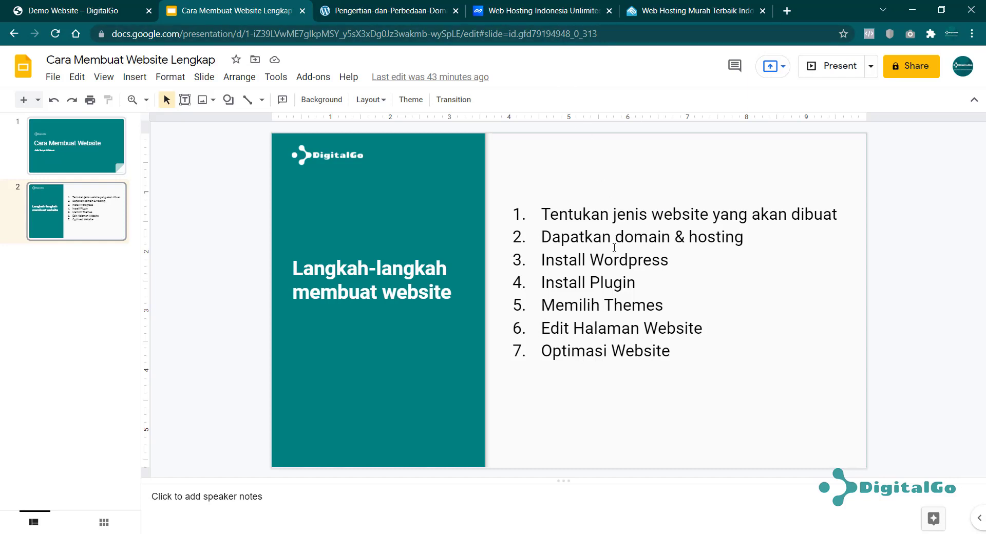
Switch to the Niagahoster home page and dismiss its customer support chat message
{"action": "left_click", "coordinate": [564, 11]}
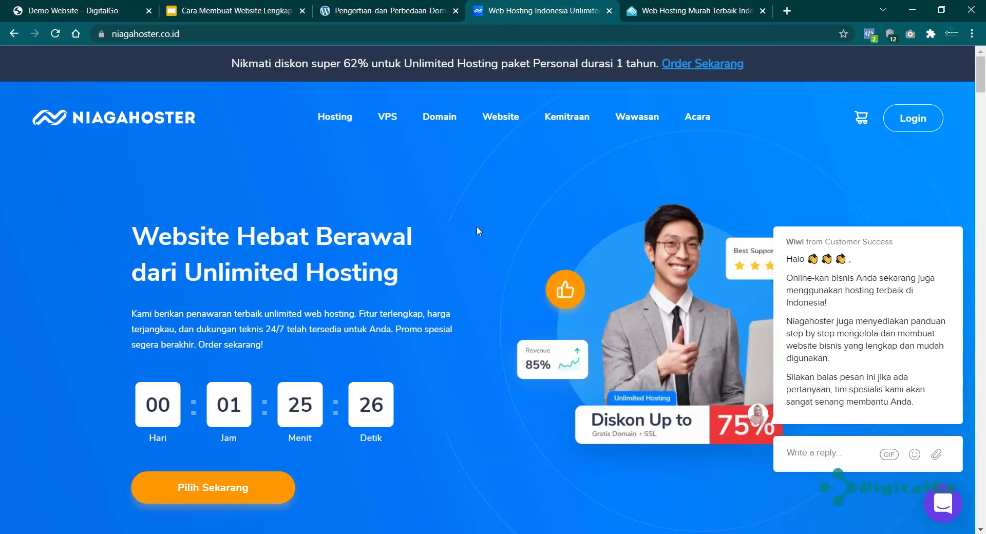
{"action": "mouse_move", "coordinate": [954, 235]}
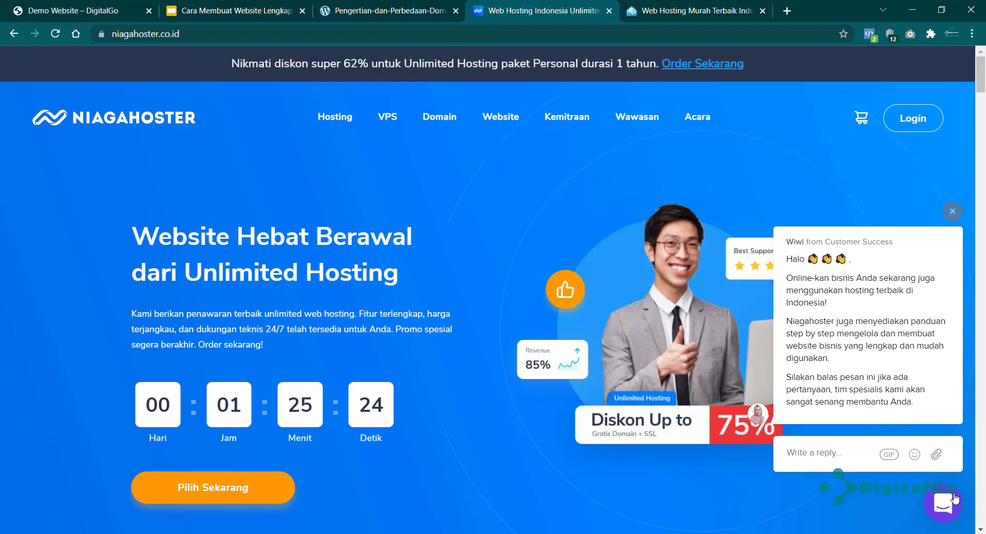
{"action": "left_click", "coordinate": [952, 210]}
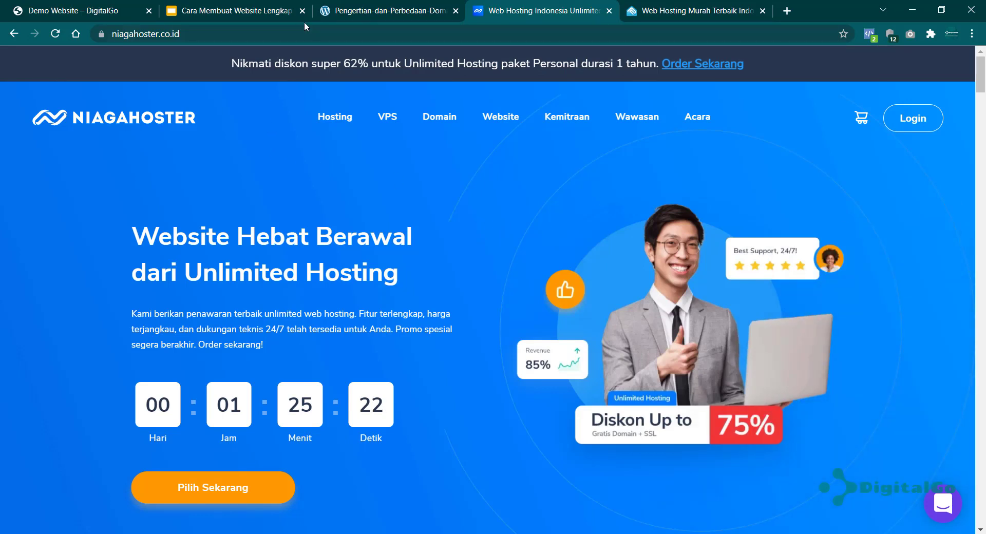
Switch to the Rumahweb site and load its home page at rumahweb.com
{"action": "left_click", "coordinate": [643, 15]}
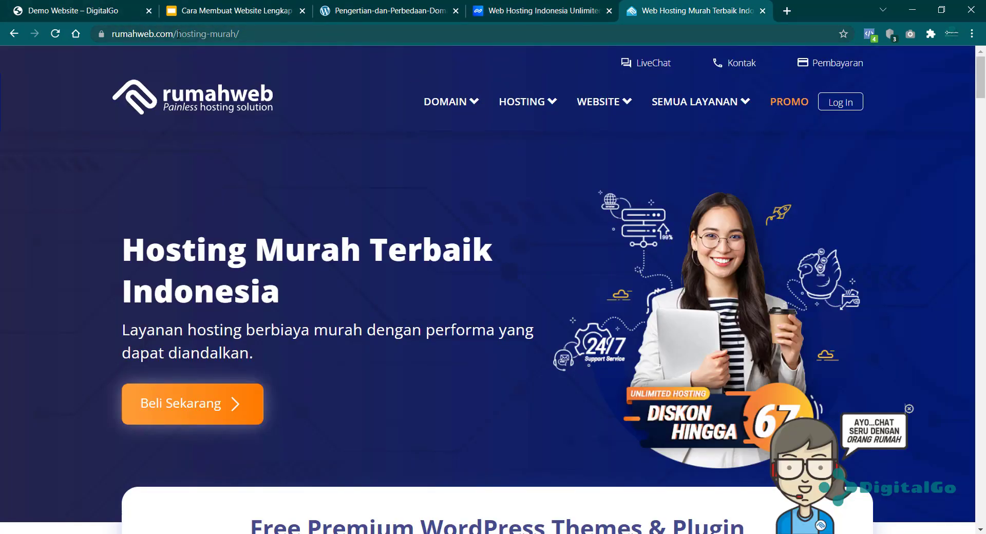
{"action": "left_click_drag", "start_coordinate": [177, 33], "coordinate": [282, 45]}
{"action": "key", "text": "BackSpace"}
{"action": "key", "text": "Return"}
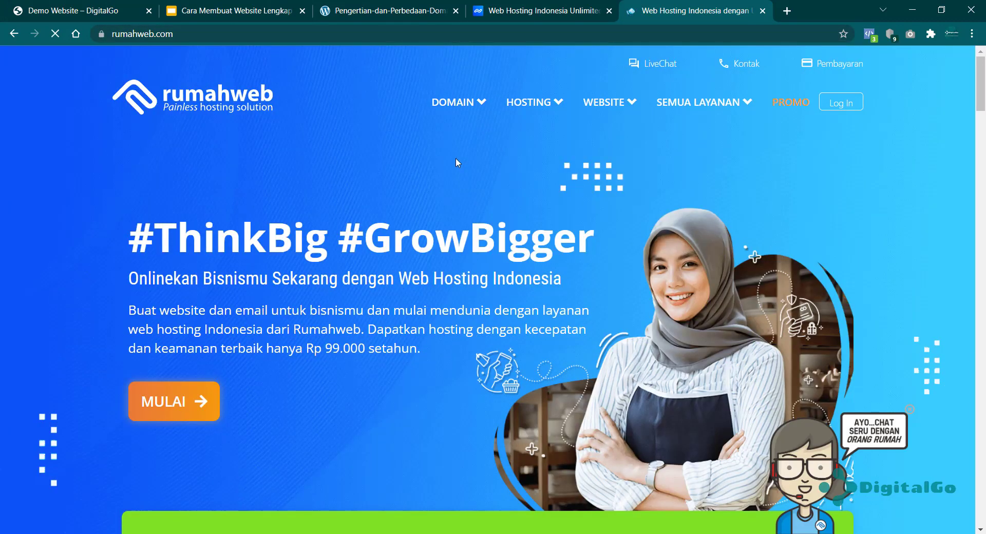
Open Rumahweb's Shared Hosting page and go to its plan price comparison
{"action": "mouse_move", "coordinate": [540, 103]}
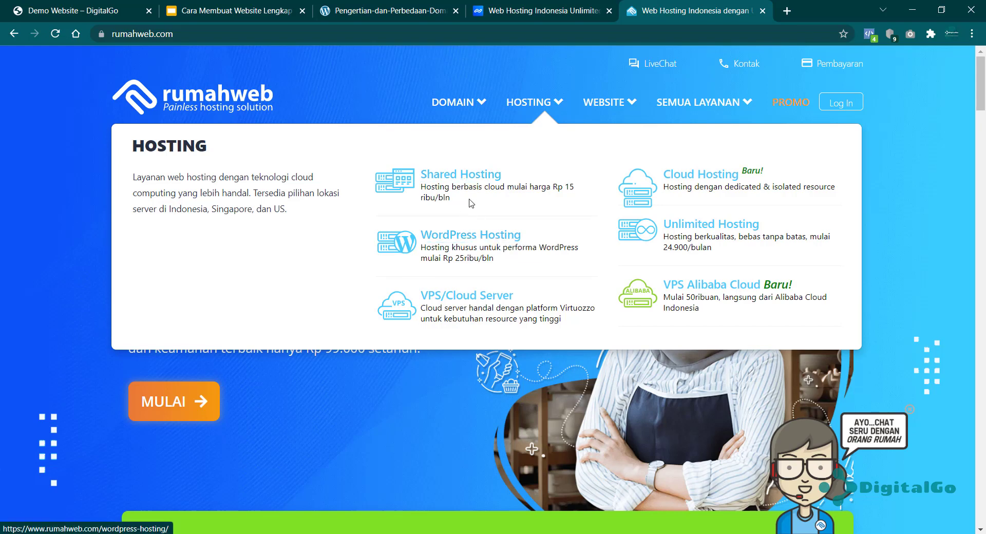
{"action": "left_click", "coordinate": [480, 177]}
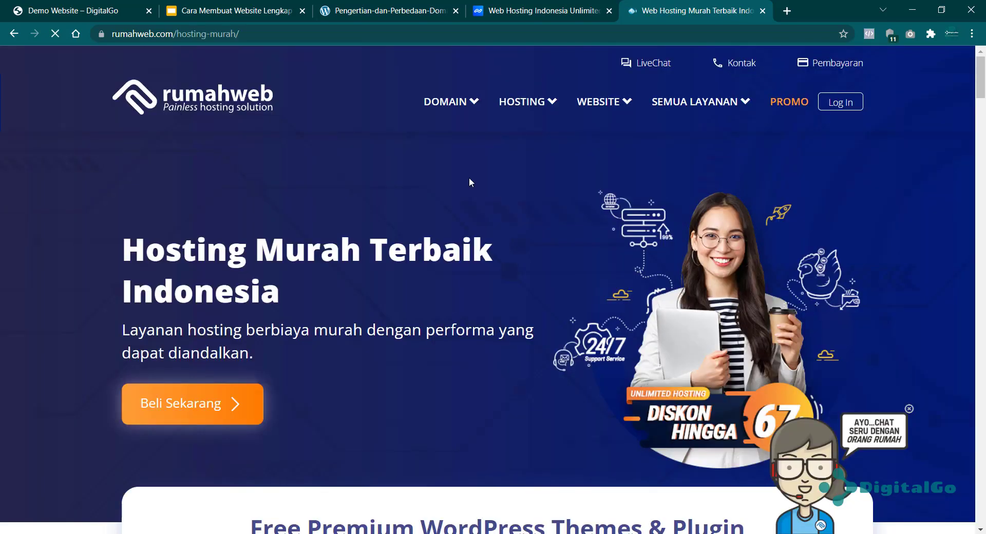
{"action": "scroll", "coordinate": [457, 195], "scroll_direction": "down", "scroll_amount": 10}
{"action": "scroll", "coordinate": [462, 220], "scroll_direction": "down", "scroll_amount": 5}
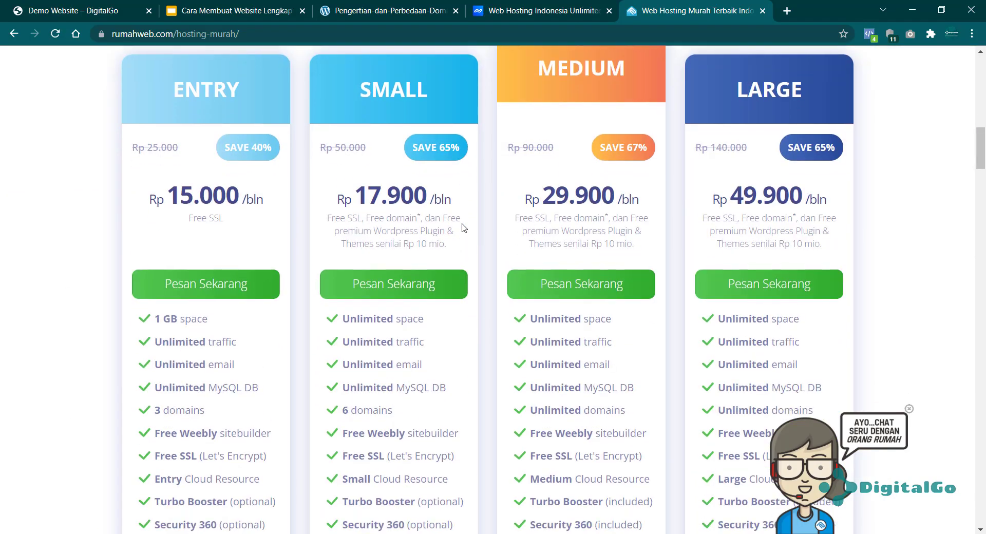
Compare the Entry and Small plan prices and start an order for the Small hosting plan
{"action": "left_click_drag", "start_coordinate": [175, 194], "coordinate": [264, 191]}
{"action": "left_click", "coordinate": [257, 201]}
{"action": "left_click_drag", "start_coordinate": [351, 199], "coordinate": [444, 206]}
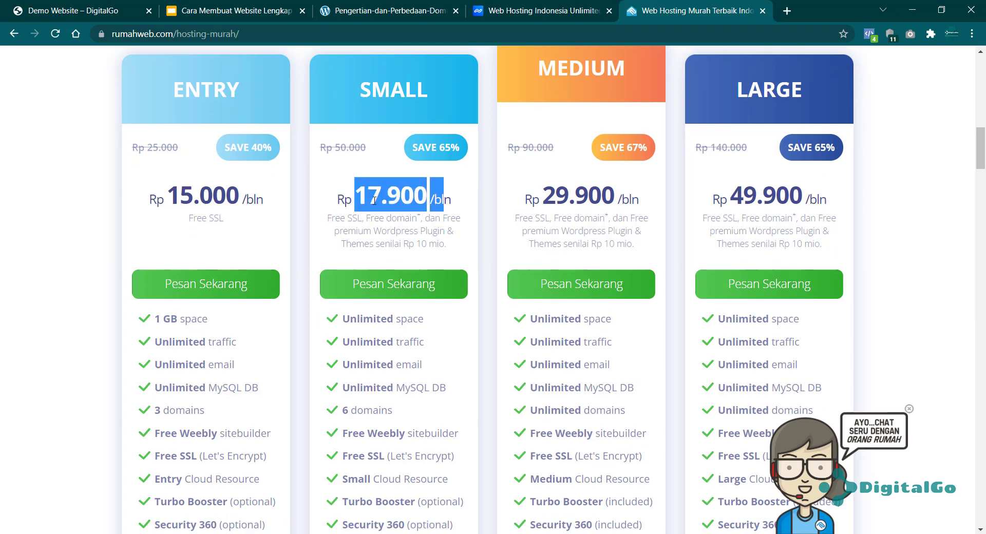
{"action": "scroll", "coordinate": [378, 201], "scroll_direction": "down", "scroll_amount": 1}
{"action": "scroll", "coordinate": [381, 153], "scroll_direction": "up", "scroll_amount": 2}
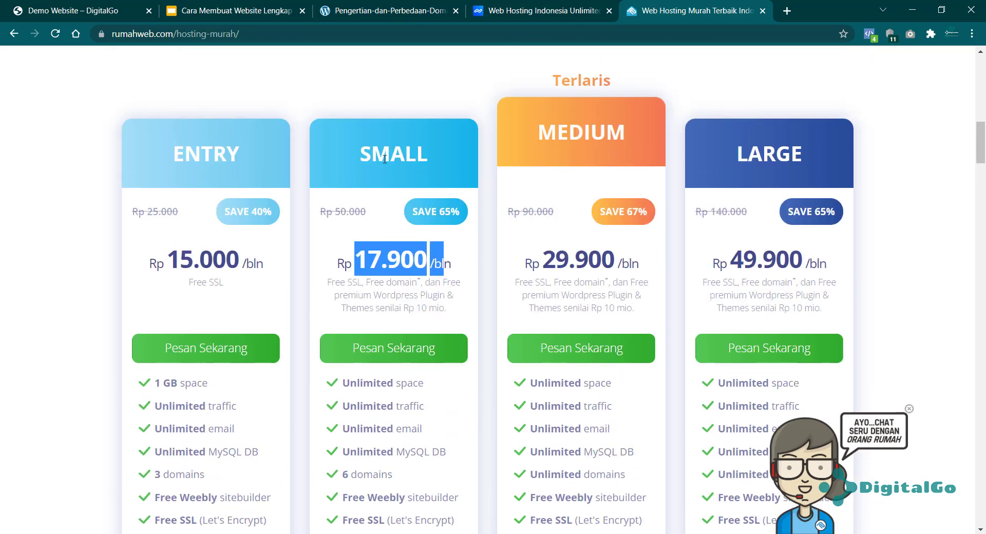
{"action": "left_click", "coordinate": [412, 232]}
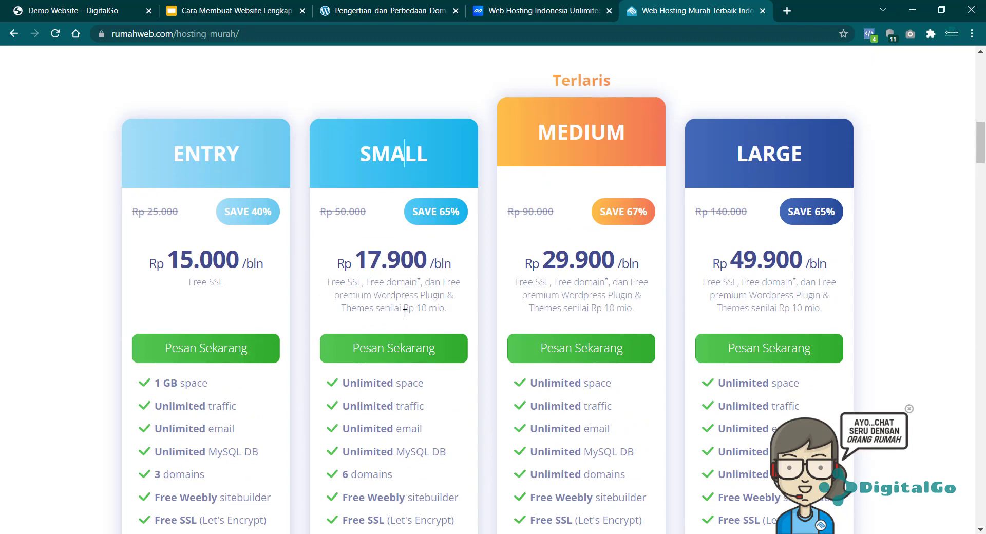
{"action": "left_click", "coordinate": [388, 355]}
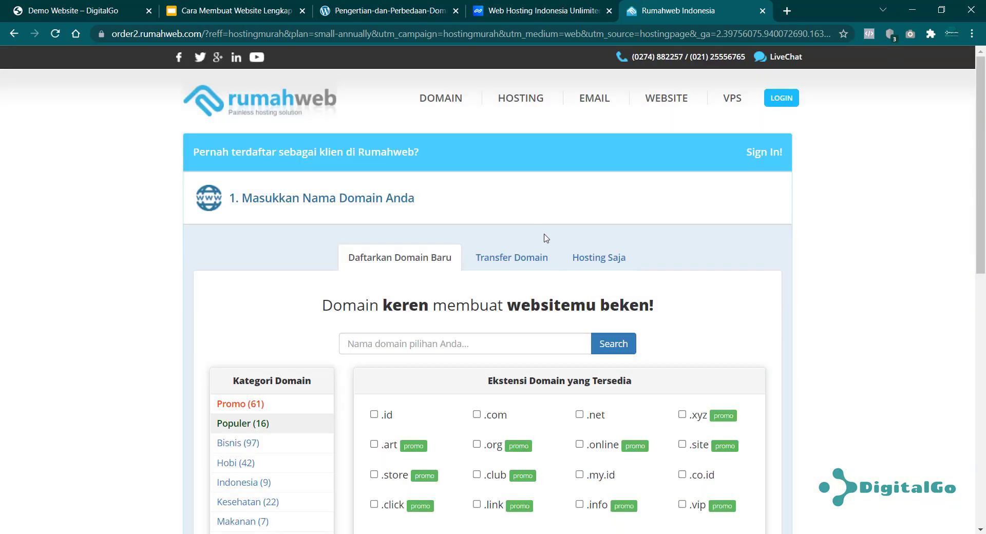
Search for the new domain name "digitalgo" in the order form
{"action": "scroll", "coordinate": [471, 282], "scroll_direction": "down", "scroll_amount": 10}
{"action": "scroll", "coordinate": [462, 282], "scroll_direction": "up", "scroll_amount": 6}
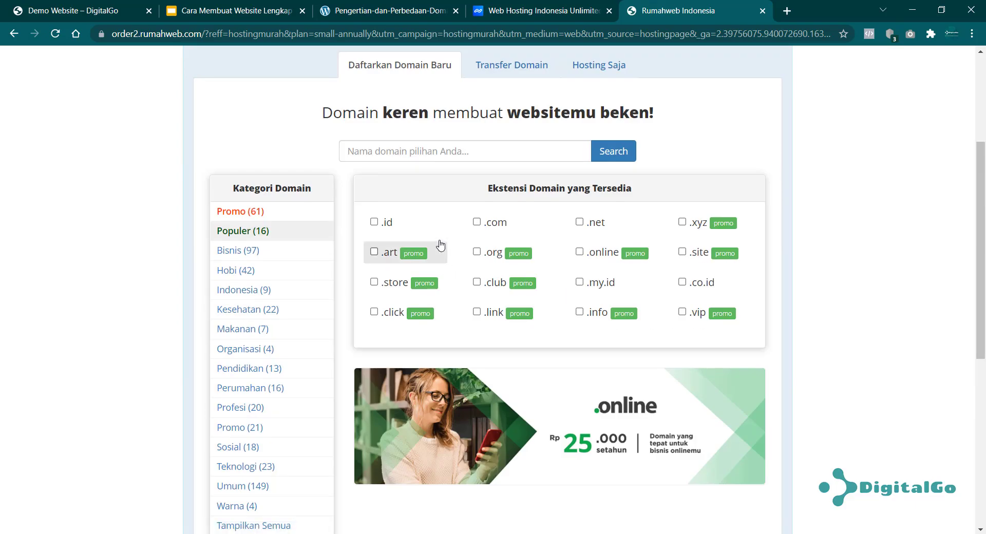
{"action": "left_click", "coordinate": [448, 150]}
{"action": "type", "text": "digitalgo"}
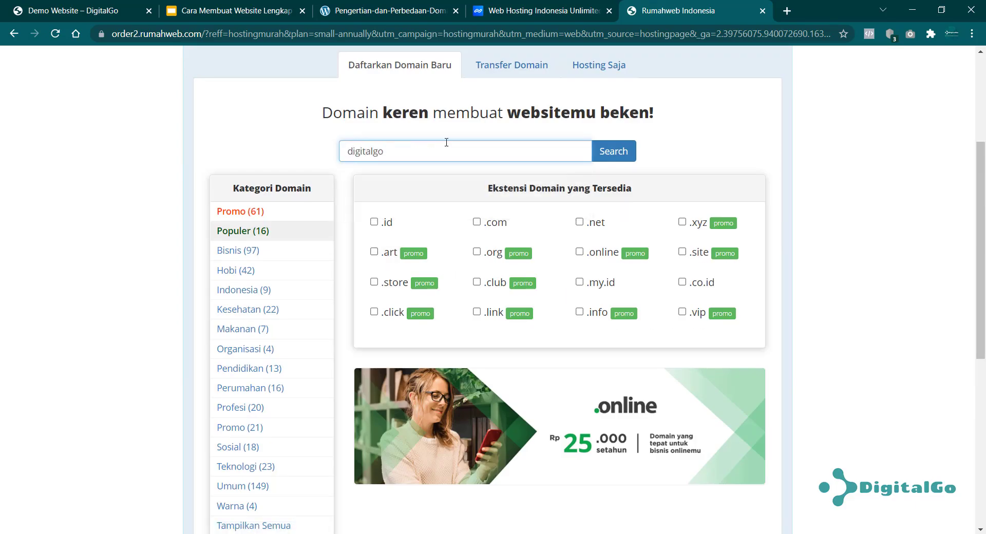
{"action": "double_click", "coordinate": [446, 143]}
{"action": "left_click", "coordinate": [598, 147]}
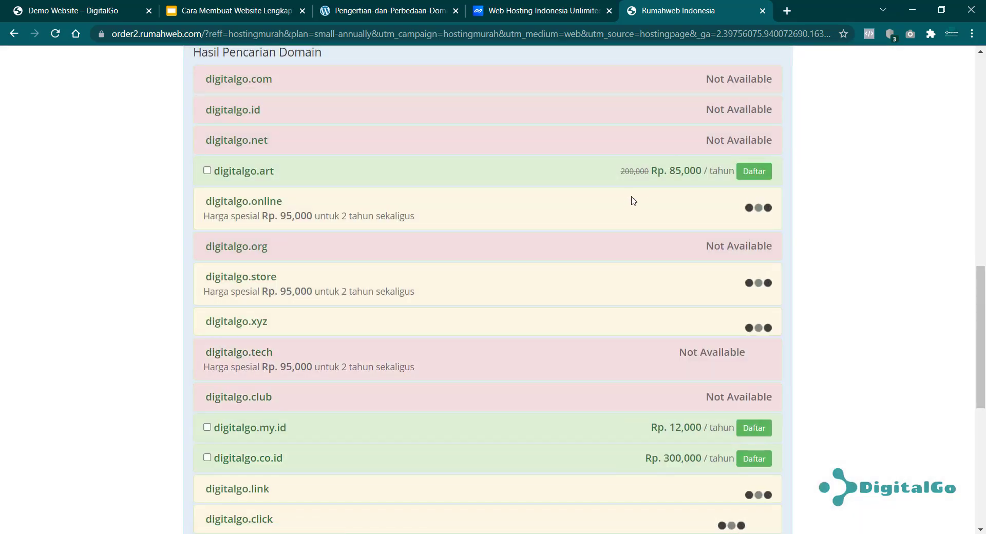
Look at the hosting and domain illustration, and review the availability and prices of the digitalgo domains
{"action": "left_click", "coordinate": [358, 8]}
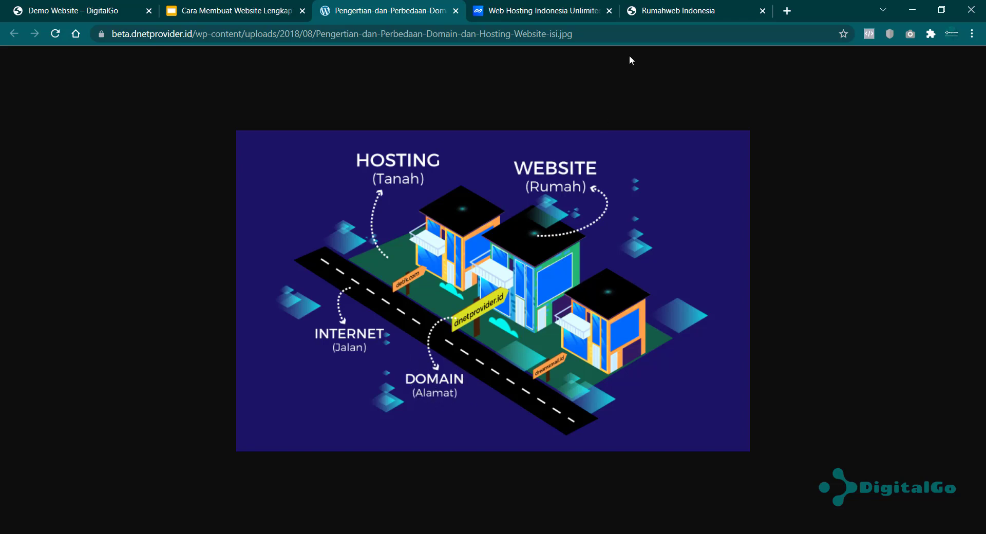
{"action": "left_click", "coordinate": [692, 8]}
{"action": "scroll", "coordinate": [313, 289], "scroll_direction": "up", "scroll_amount": 4}
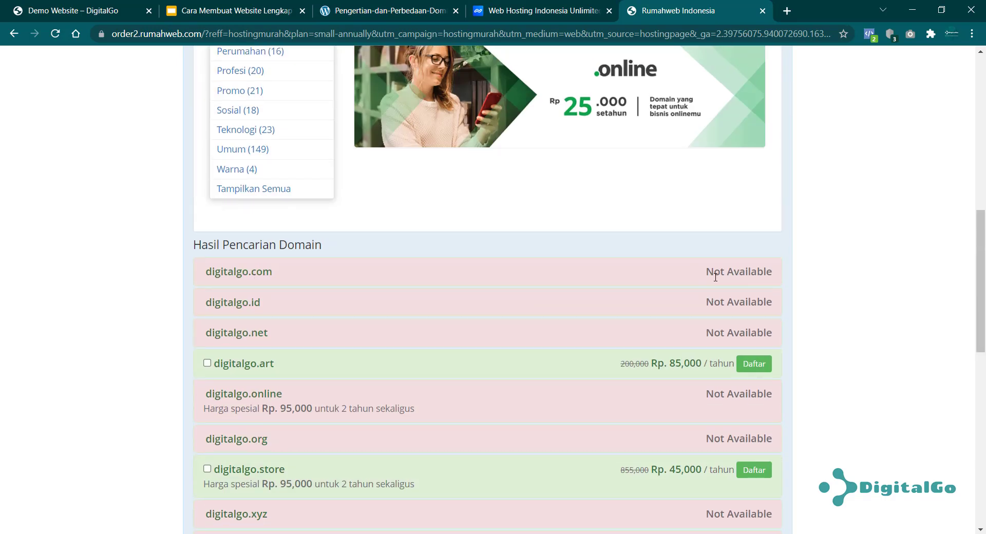
{"action": "scroll", "coordinate": [291, 297], "scroll_direction": "down", "scroll_amount": 2}
{"action": "scroll", "coordinate": [359, 303], "scroll_direction": "down", "scroll_amount": 5}
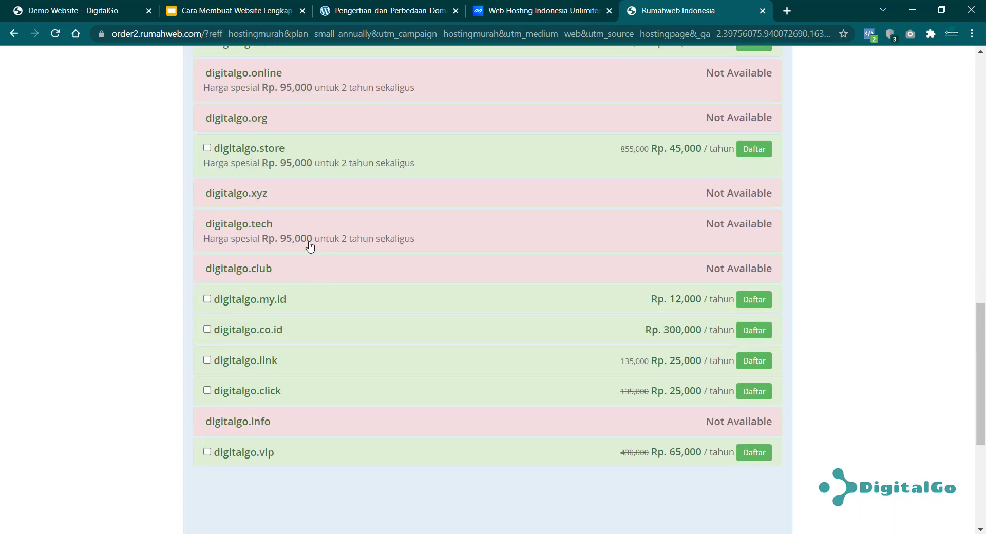
Select the digitalgo.co.id domain and continue to the service package selection
{"action": "left_click", "coordinate": [208, 329]}
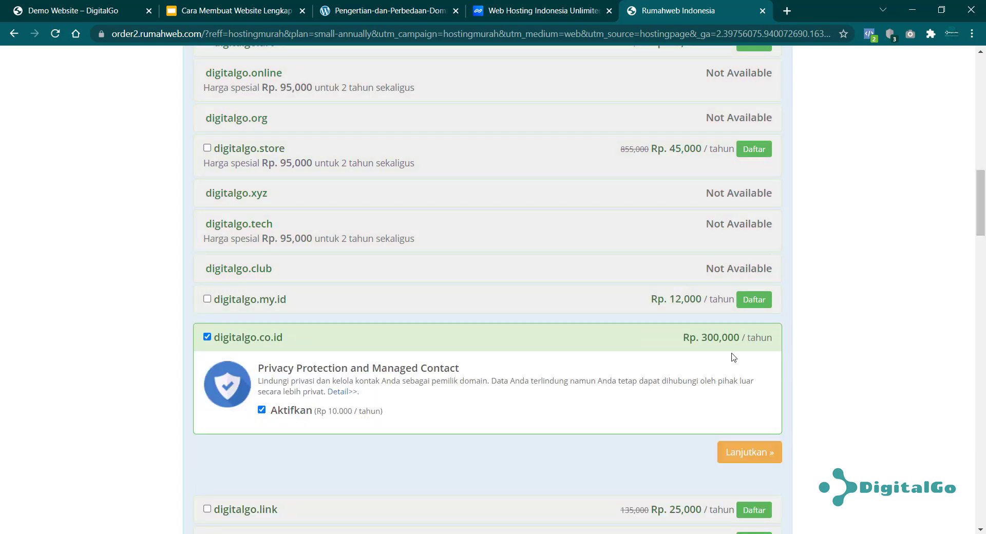
{"action": "scroll", "coordinate": [730, 359], "scroll_direction": "down", "scroll_amount": 3}
{"action": "left_click", "coordinate": [749, 324]}
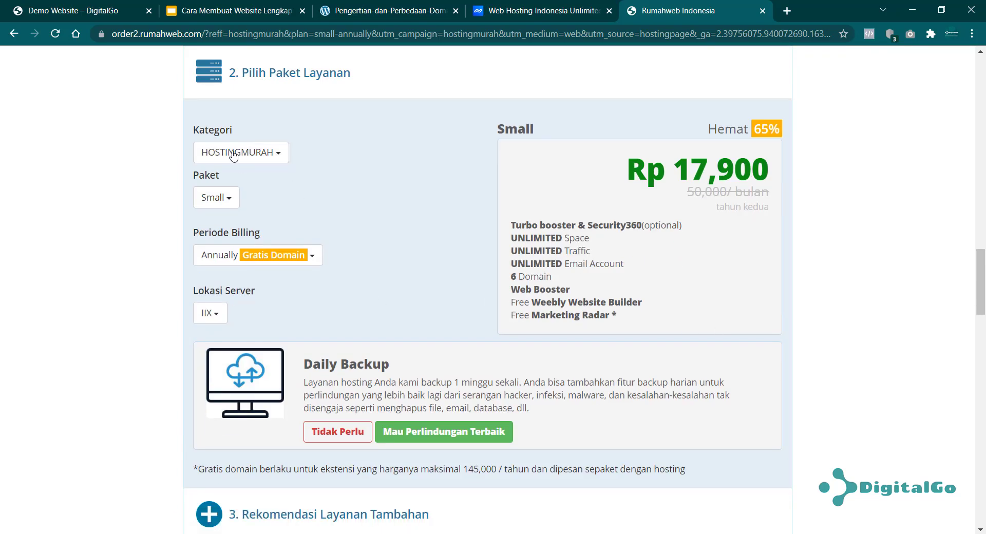
Inspect the available hosting categories and billing periods for the Small package without changing the selection
{"action": "left_click", "coordinate": [273, 156]}
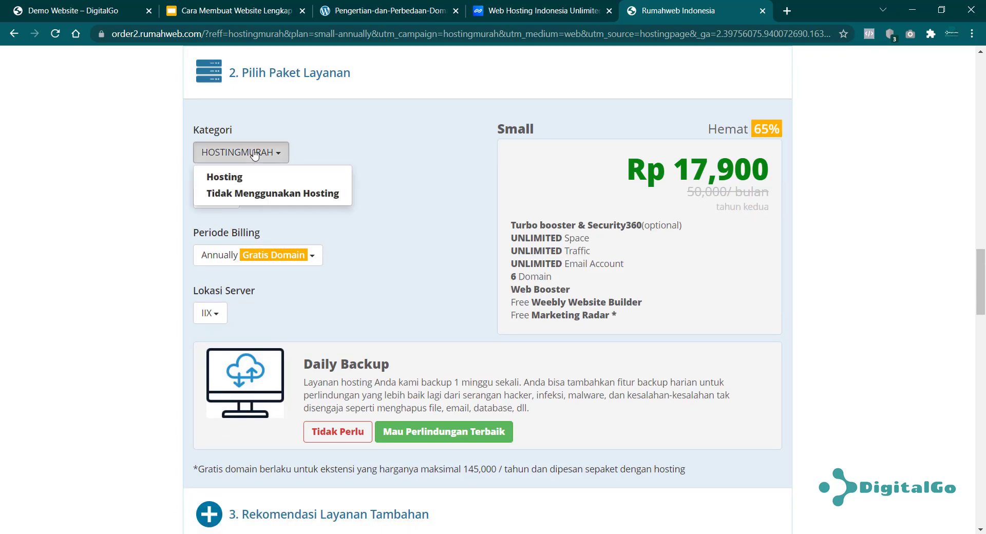
{"action": "left_click", "coordinate": [373, 160]}
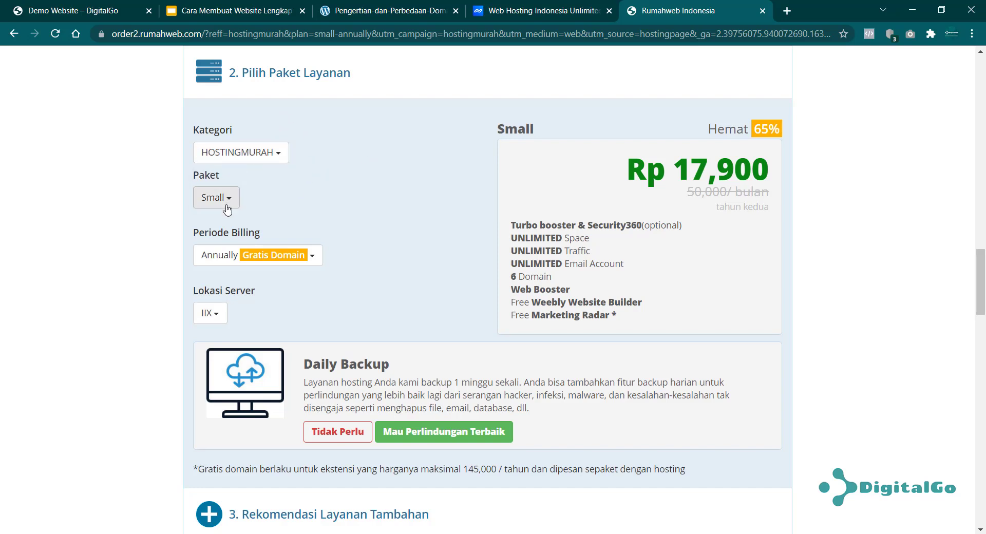
{"action": "left_click", "coordinate": [237, 260]}
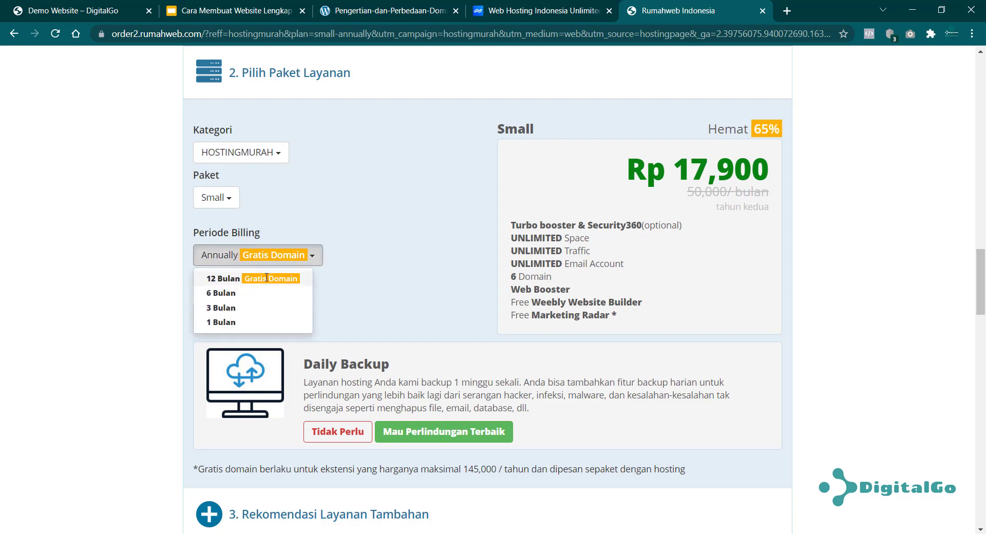
{"action": "left_click", "coordinate": [380, 259]}
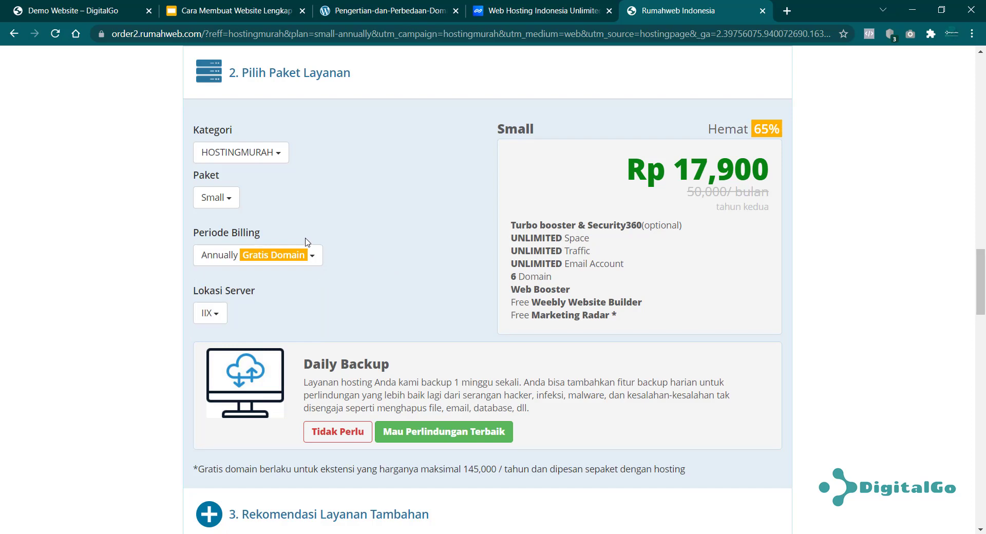
Review the order form's daily backup option, additional service recommendations, account registration choices and shopping cart summary
{"action": "scroll", "coordinate": [375, 241], "scroll_direction": "down", "scroll_amount": 4}
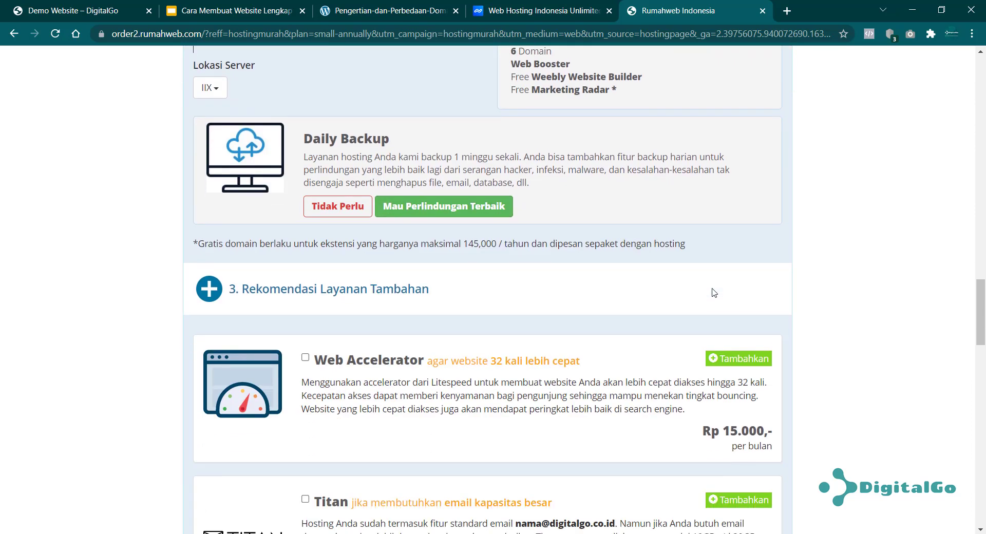
{"action": "scroll", "coordinate": [714, 293], "scroll_direction": "down", "scroll_amount": 2}
{"action": "scroll", "coordinate": [401, 225], "scroll_direction": "up", "scroll_amount": 4}
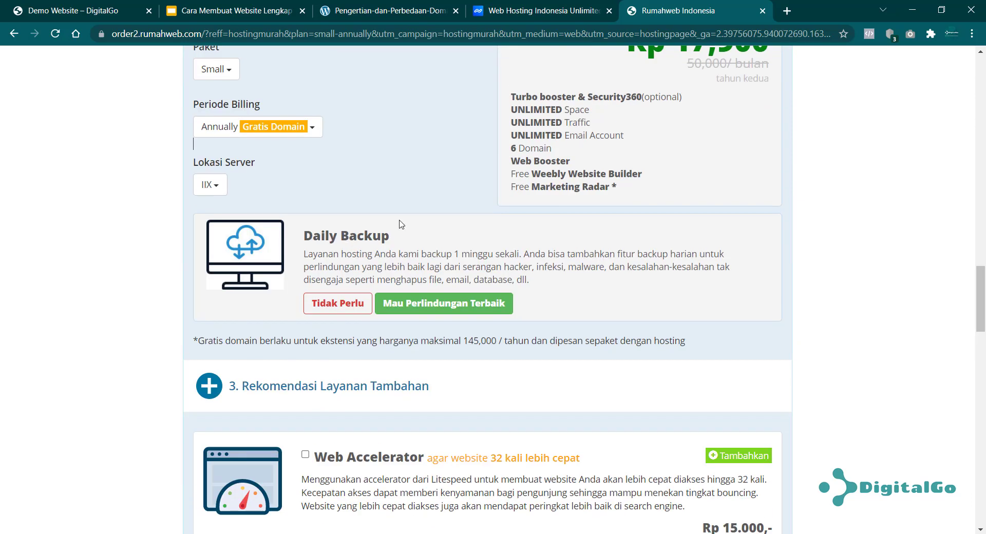
{"action": "scroll", "coordinate": [401, 224], "scroll_direction": "down", "scroll_amount": 18}
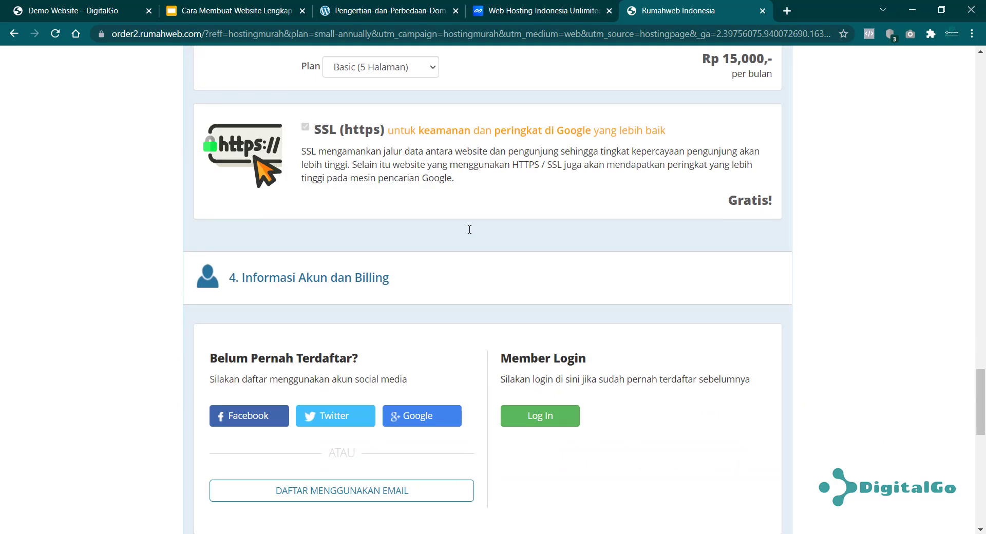
{"action": "scroll", "coordinate": [470, 230], "scroll_direction": "down", "scroll_amount": 5}
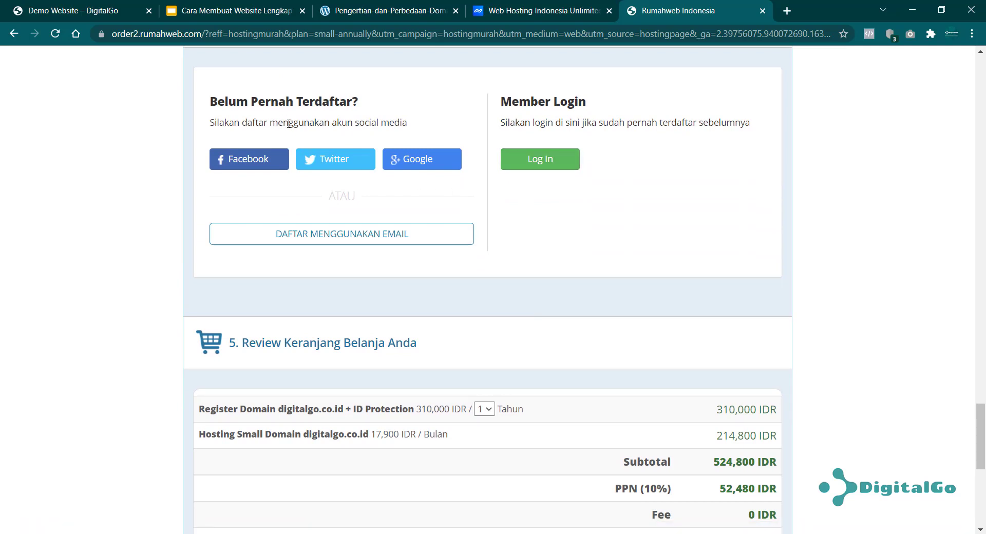
{"action": "scroll", "coordinate": [626, 263], "scroll_direction": "down", "scroll_amount": 3}
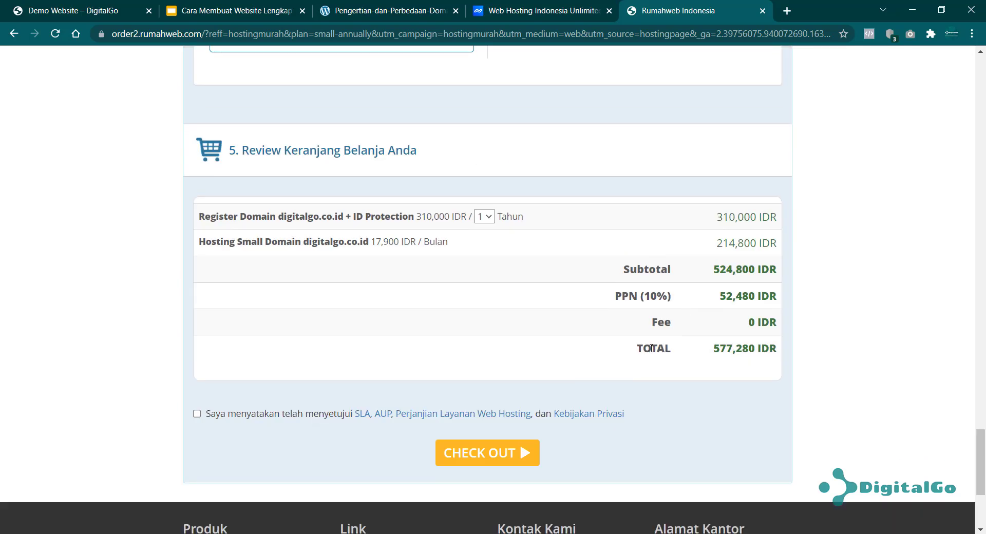
{"action": "left_click", "coordinate": [307, 418]}
{"action": "scroll", "coordinate": [824, 402], "scroll_direction": "up", "scroll_amount": 1}
{"action": "scroll", "coordinate": [824, 402], "scroll_direction": "up", "scroll_amount": 20}
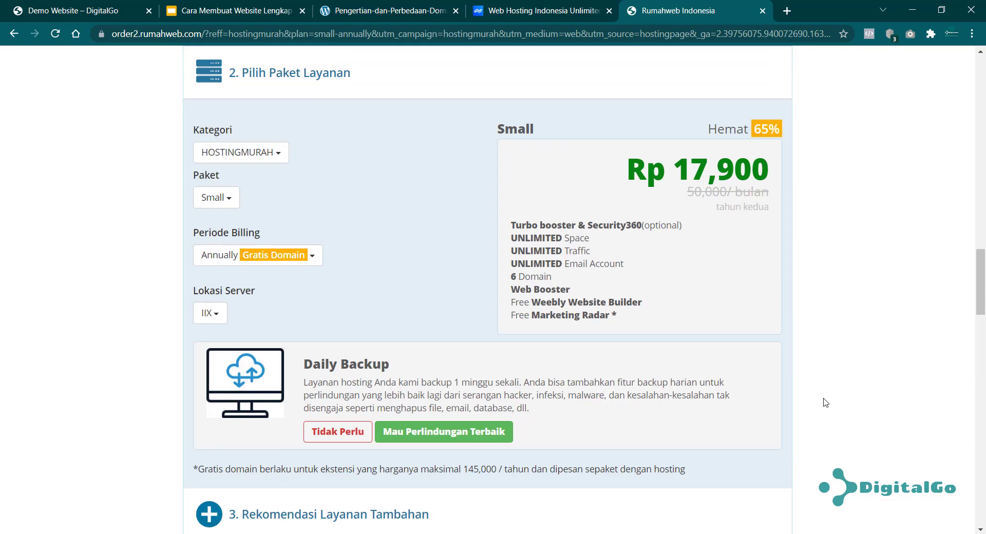
{"action": "scroll", "coordinate": [826, 400], "scroll_direction": "up", "scroll_amount": 4}
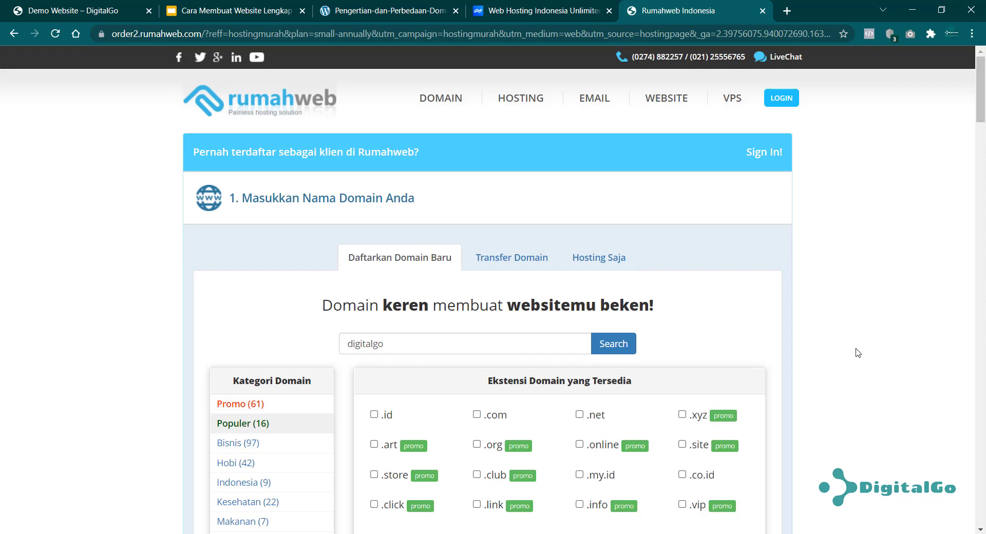
Open Rumahweb's live chat form and choose Technical Support as the department
{"action": "left_click", "coordinate": [786, 58]}
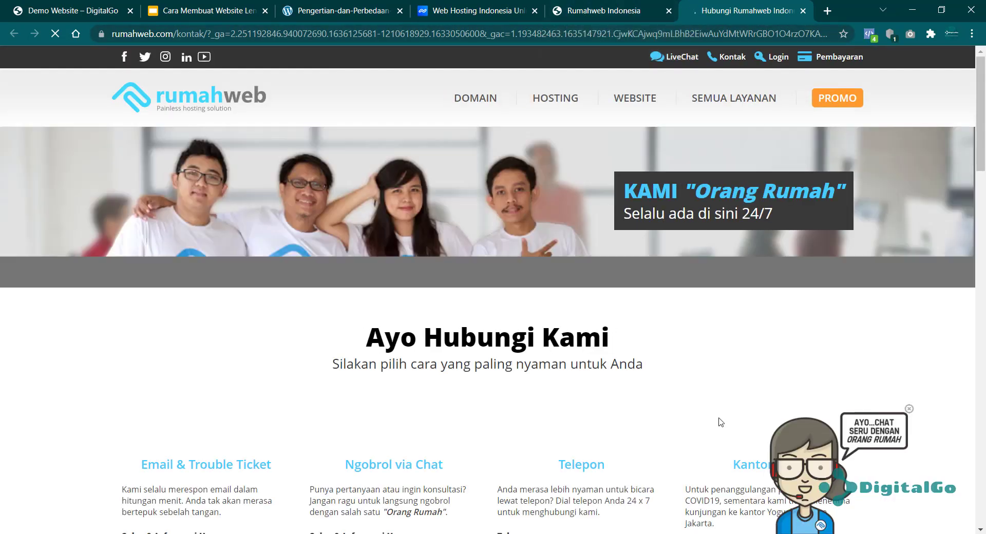
{"action": "left_click", "coordinate": [811, 467]}
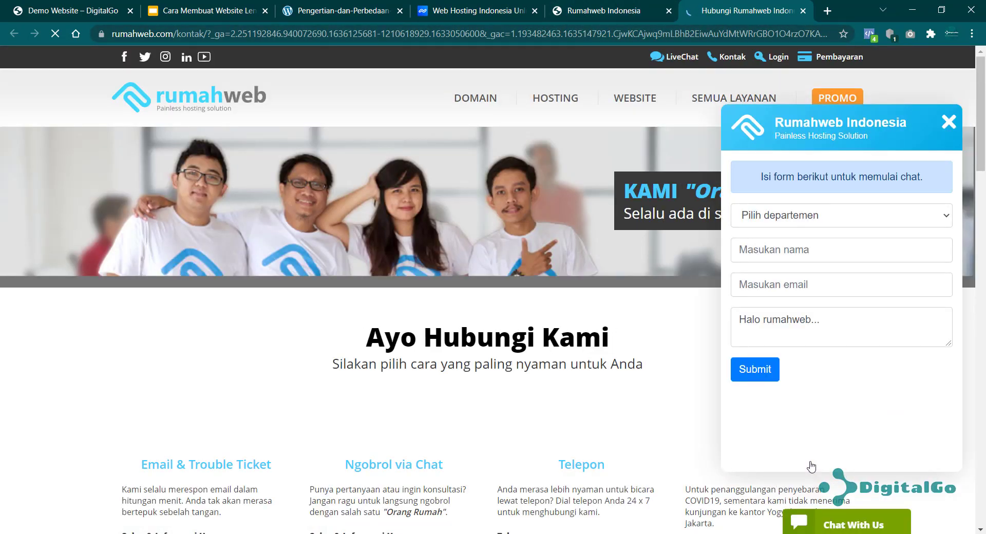
{"action": "left_click", "coordinate": [825, 218]}
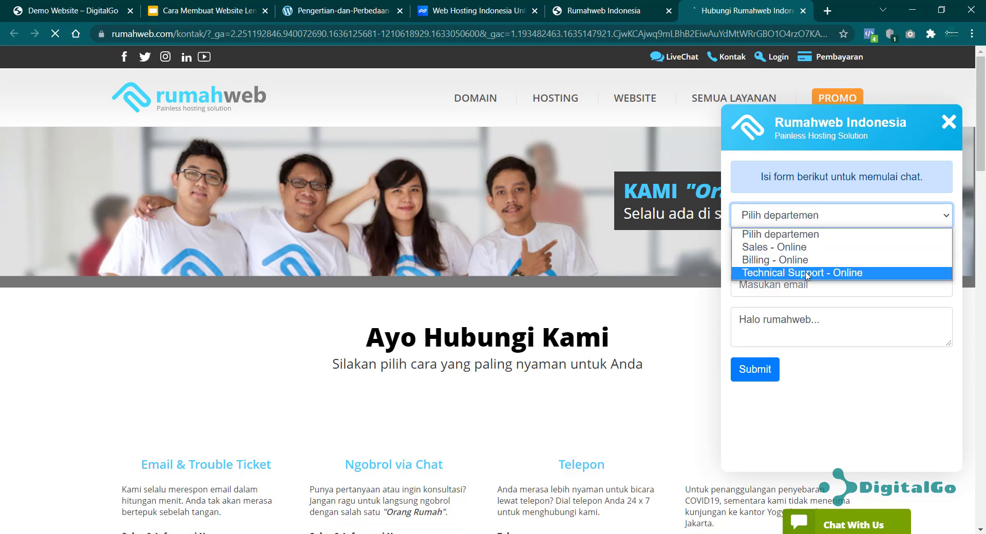
{"action": "left_click", "coordinate": [807, 274]}
{"action": "left_click", "coordinate": [816, 241]}
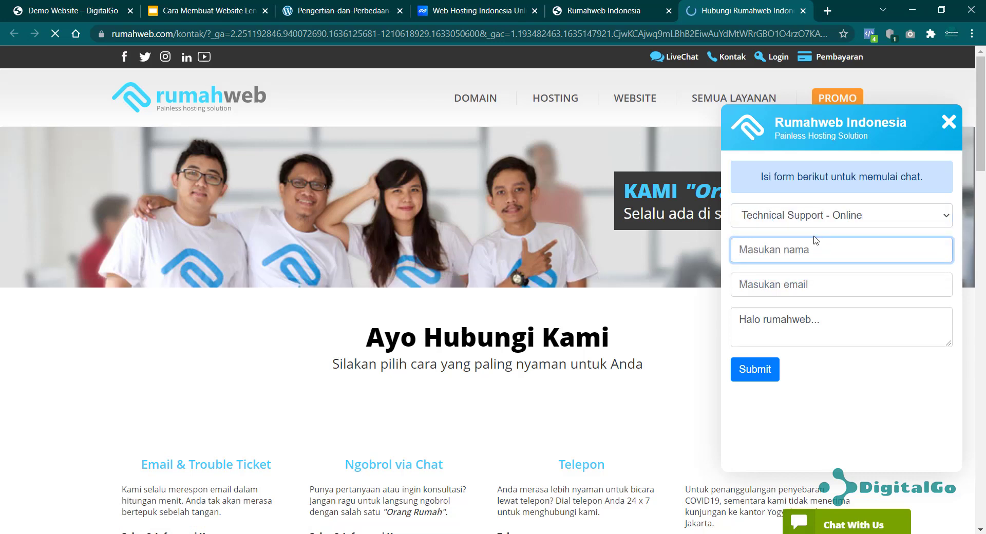
Fill in the contact's name and e-mail and complete the chat message as "Halo rumahweb...tolong bantu aktifkan webhosting saya. digitalgo.co.id"
{"action": "type", "text": "ADE"}
{"action": "left_click", "coordinate": [822, 288]}
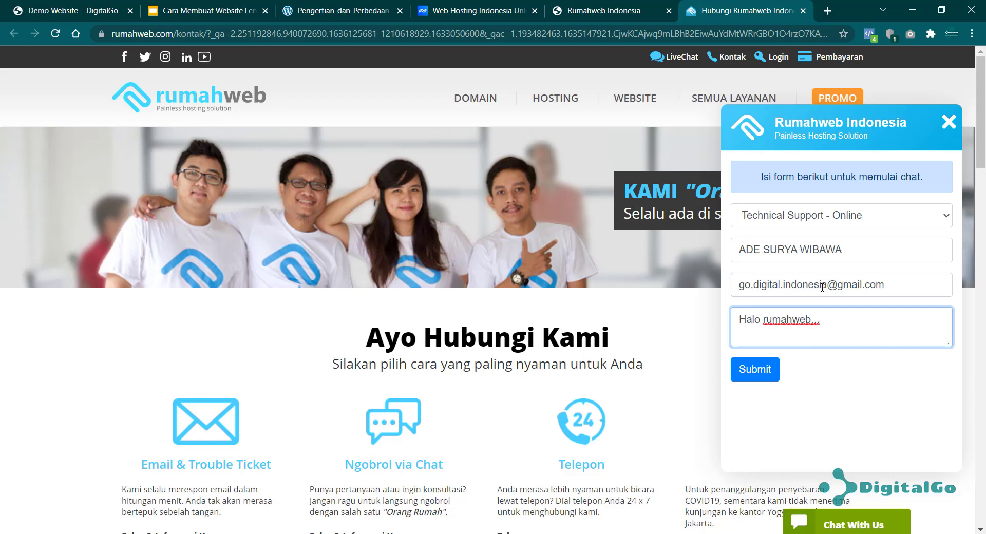
{"action": "type", "text": "ong bantu aktifk"}
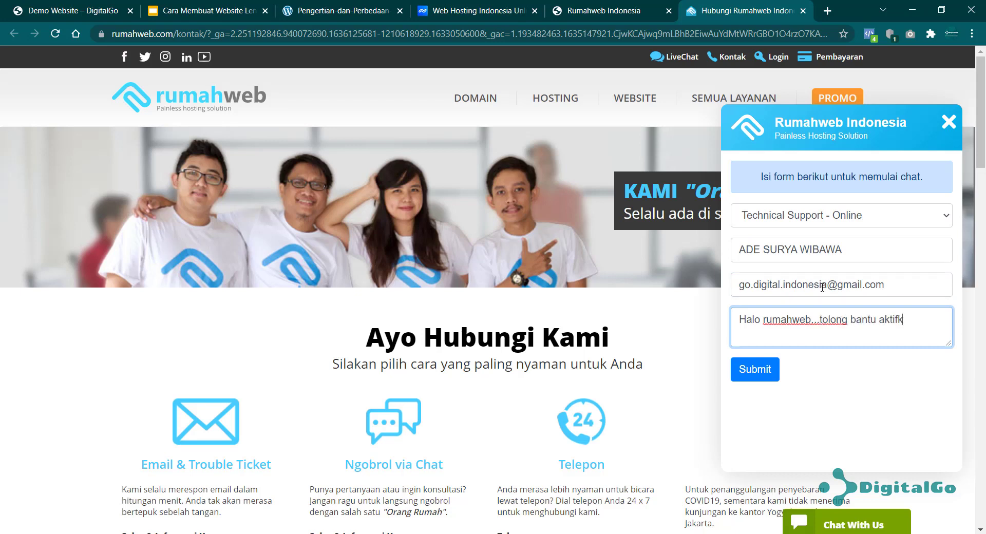
{"action": "type", "text": "an webhosting saya"}
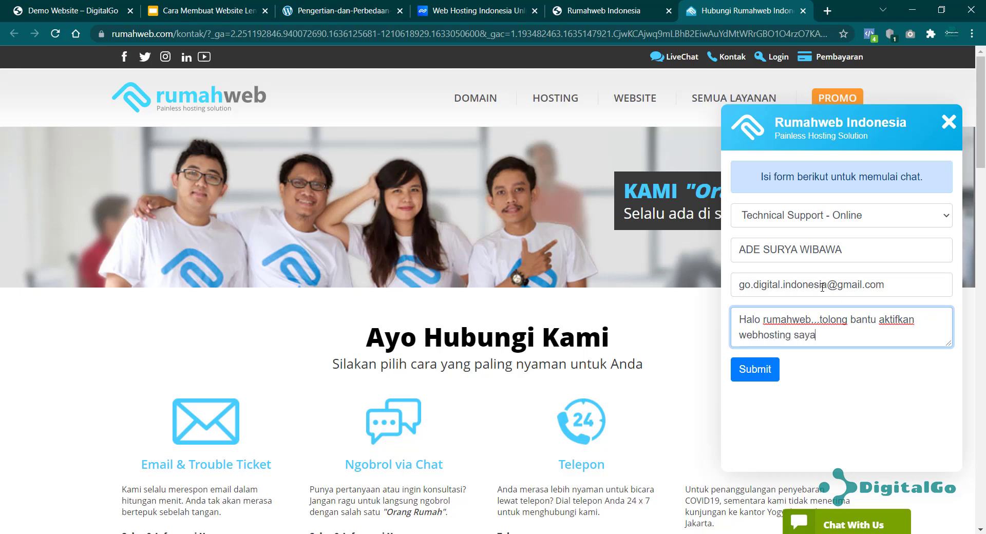
{"action": "type", "text": ". digitalgo.co.id"}
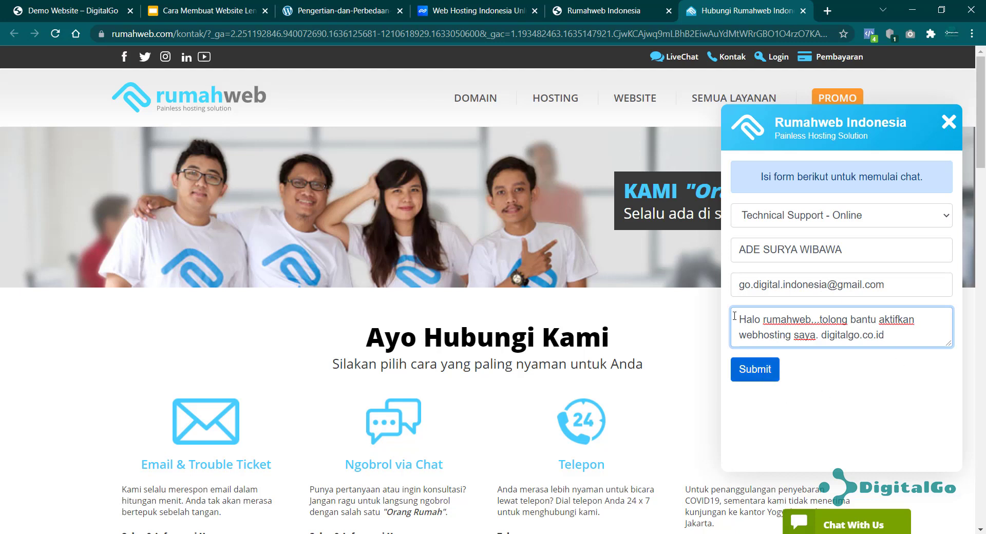
Close the Rumahweb order and contact pages and the Niagahoster page
{"action": "left_click", "coordinate": [589, 10]}
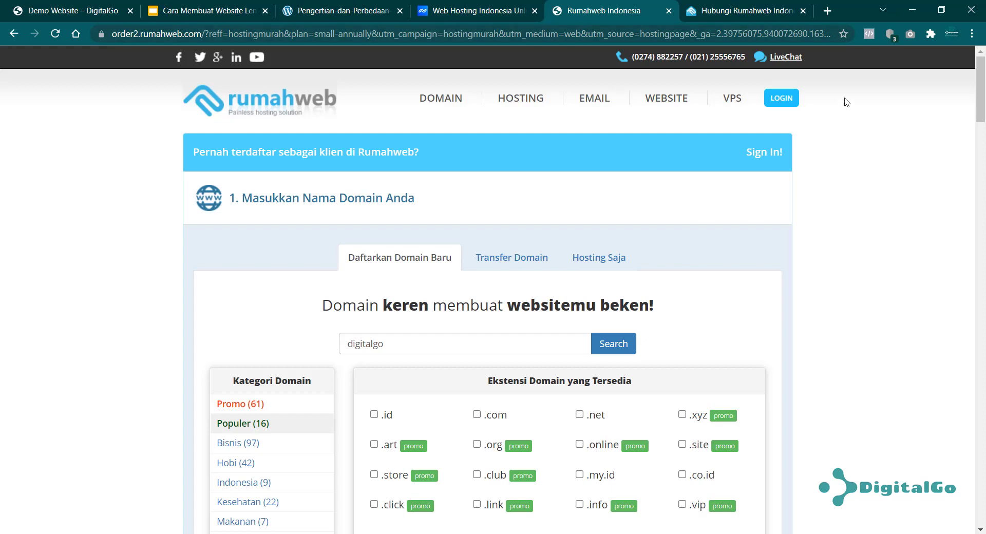
{"action": "left_click", "coordinate": [669, 10]}
{"action": "left_click", "coordinate": [668, 11]}
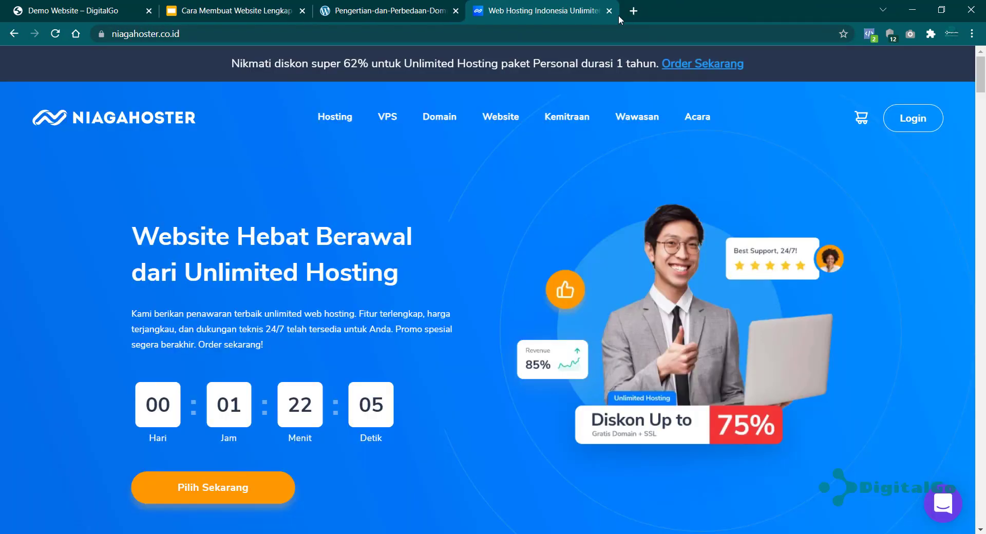
{"action": "left_click", "coordinate": [609, 11]}
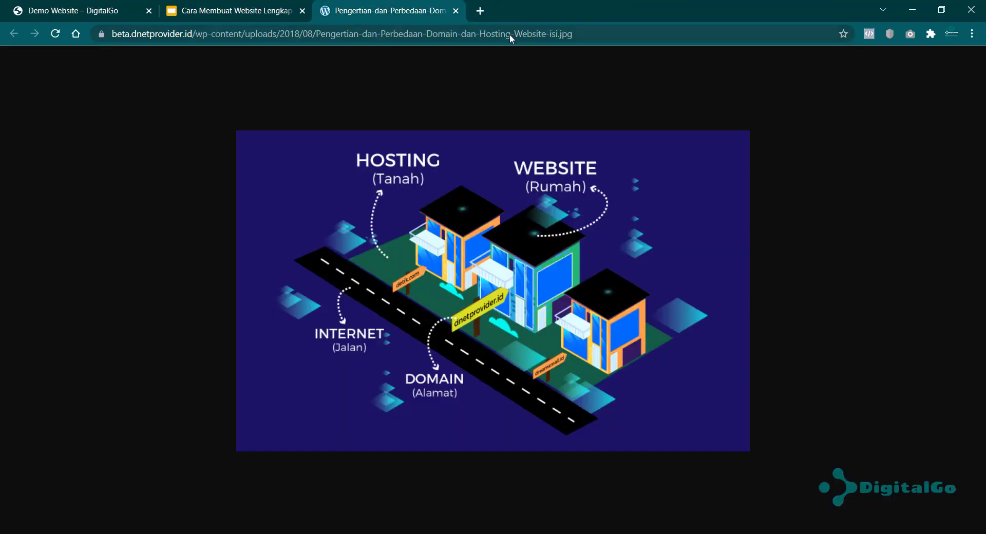
Open the cPanel login page at digital-go.xyz/cpanel and return to the hosting and domain illustration
{"action": "left_click", "coordinate": [476, 14]}
{"action": "type", "text": "digit"}
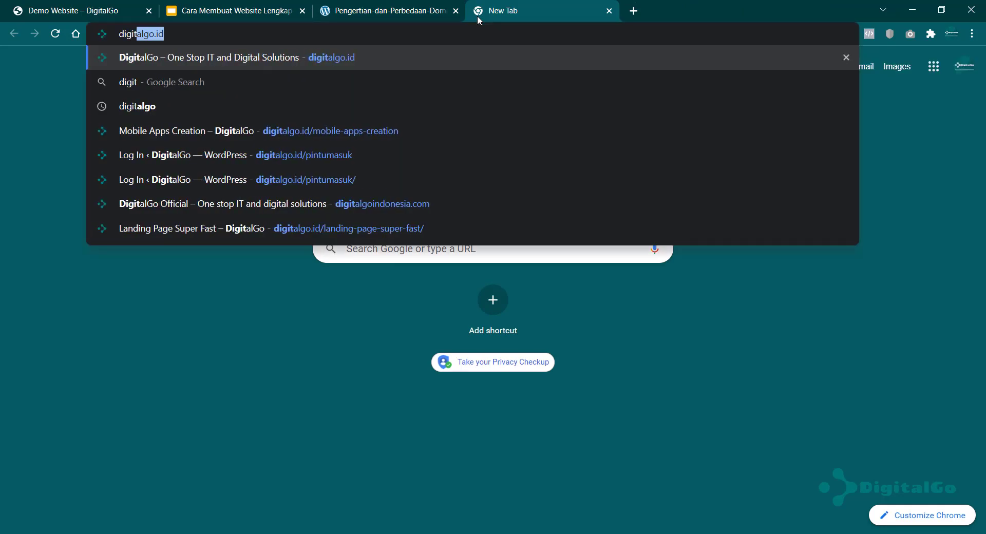
{"action": "type", "text": "al-go.xyz"}
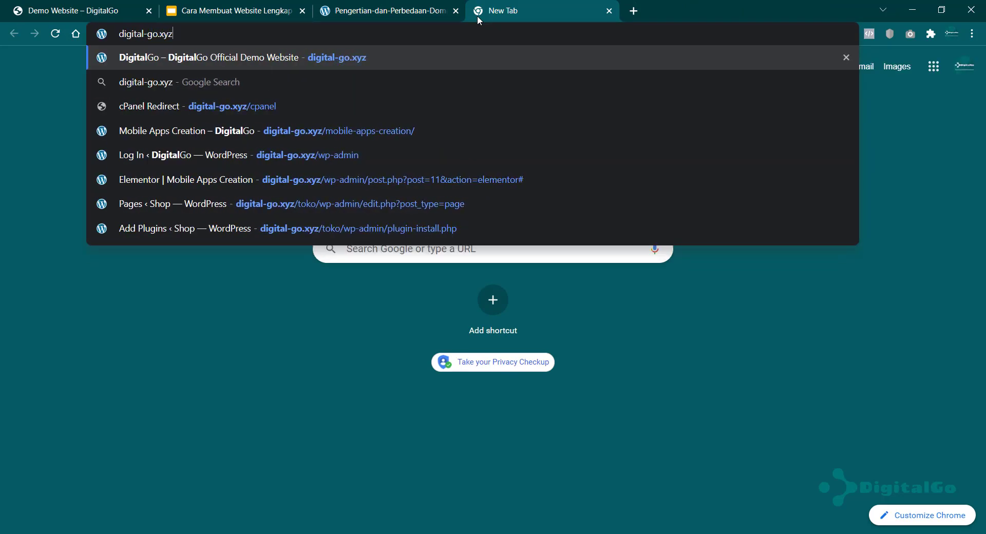
{"action": "type", "text": "/cpnael"}
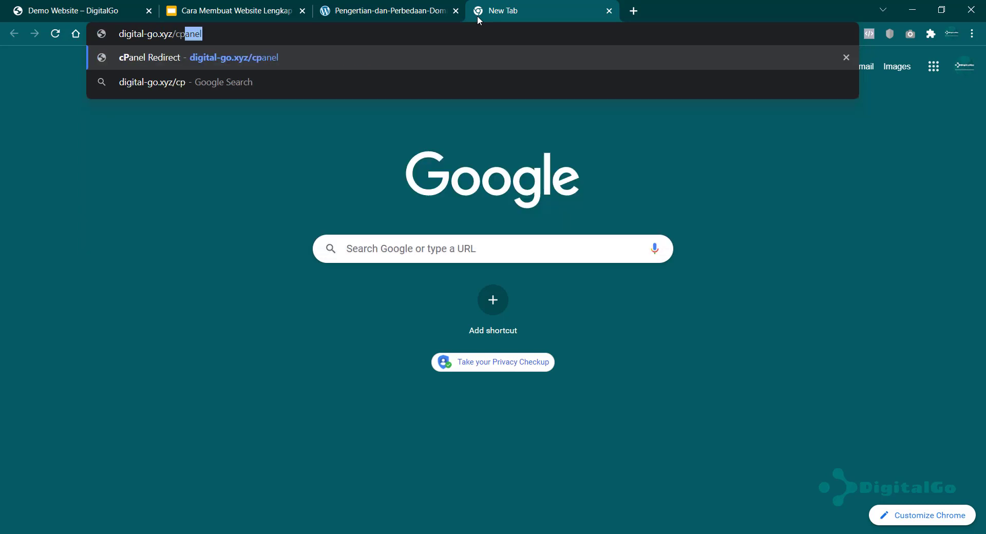
{"action": "key", "text": "BackSpace"}
{"action": "key", "text": "BackSpace"}
{"action": "key", "text": "BackSpace"}
{"action": "key", "text": "BackSpace"}
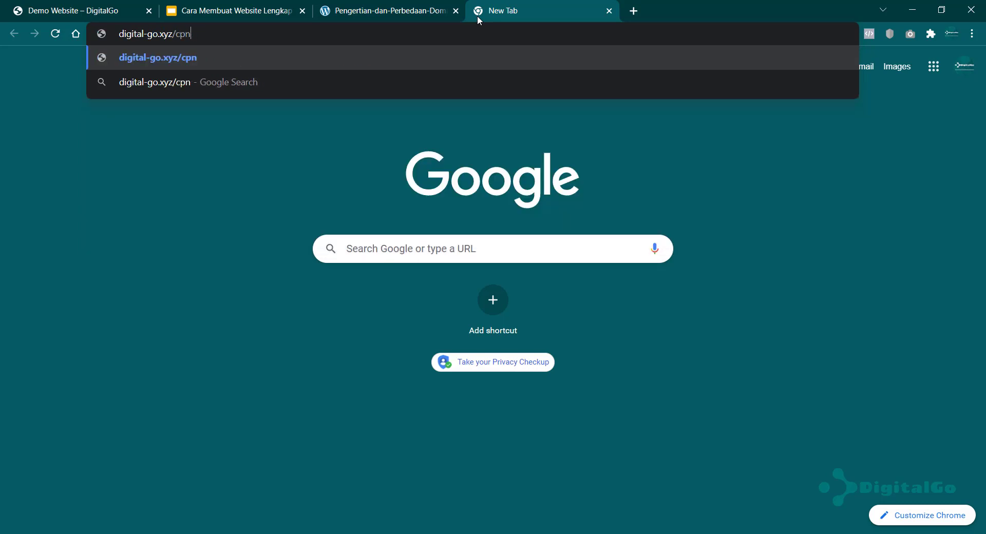
{"action": "type", "text": "anel"}
{"action": "key", "text": "Return"}
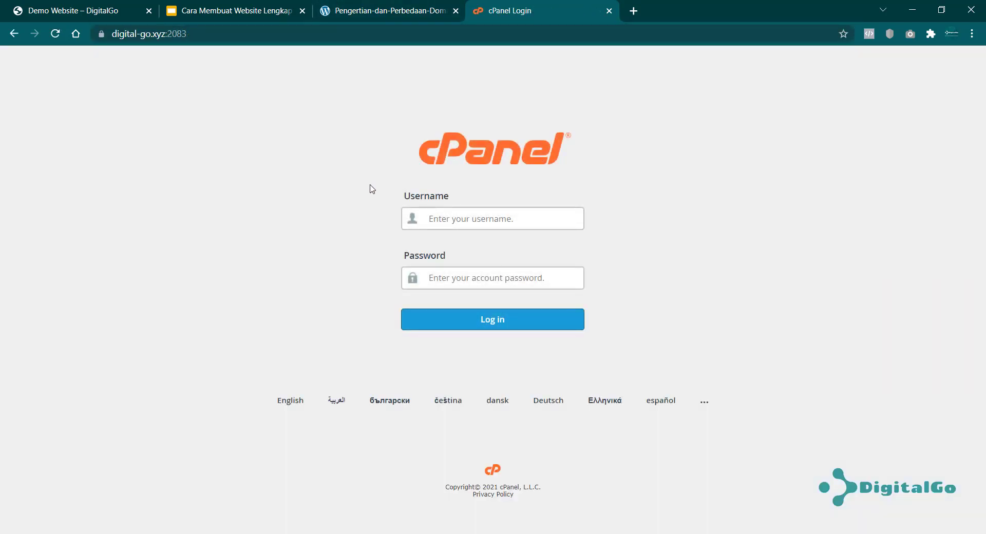
{"action": "left_click", "coordinate": [394, 14]}
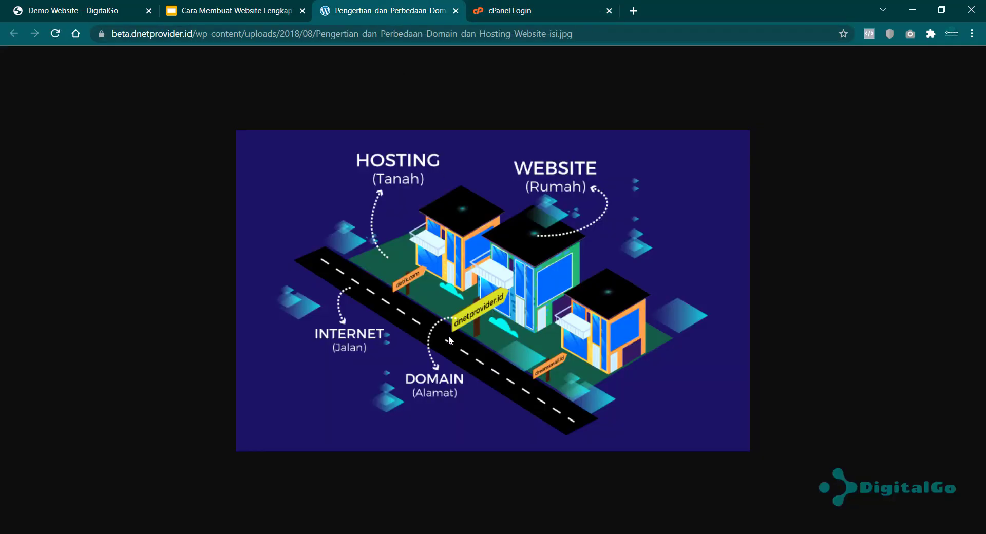
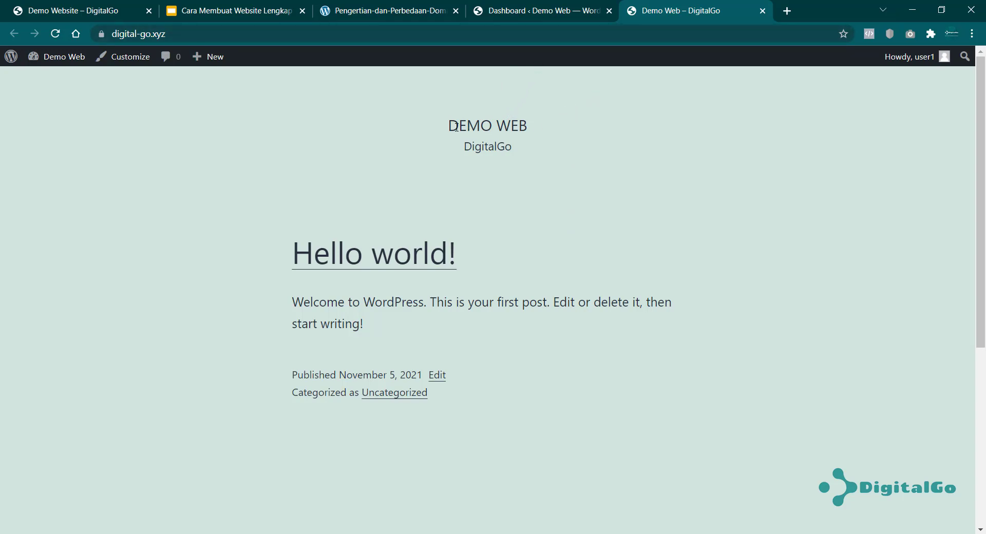
Examine the new site's title, tagline and first post, and the WordPress dashboard with its wp-admin address
{"action": "left_click_drag", "start_coordinate": [454, 125], "coordinate": [614, 202]}
{"action": "left_click", "coordinate": [511, 236]}
{"action": "left_click_drag", "start_coordinate": [479, 302], "coordinate": [645, 303]}
{"action": "left_click", "coordinate": [557, 159]}
{"action": "left_click", "coordinate": [542, 10]}
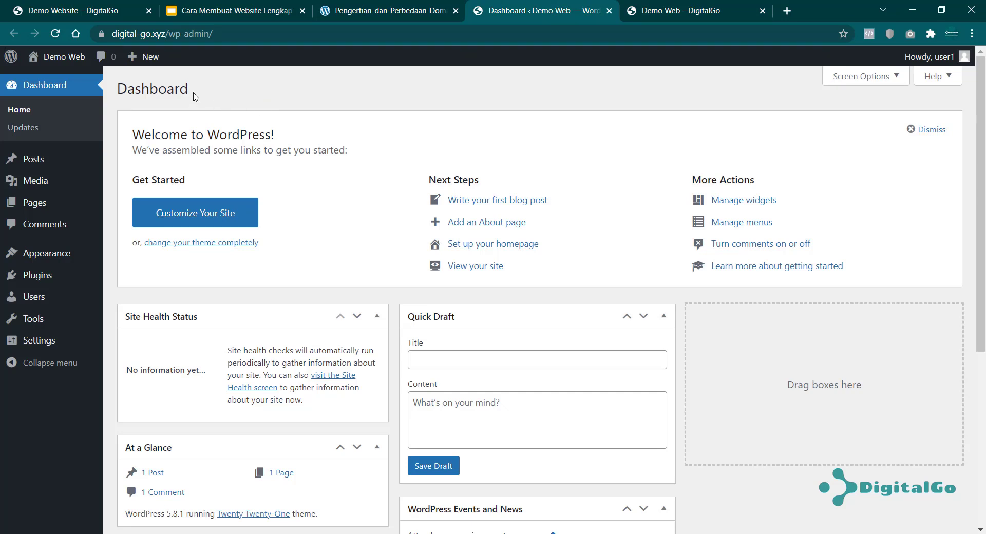
{"action": "left_click_drag", "start_coordinate": [169, 34], "coordinate": [233, 34]}
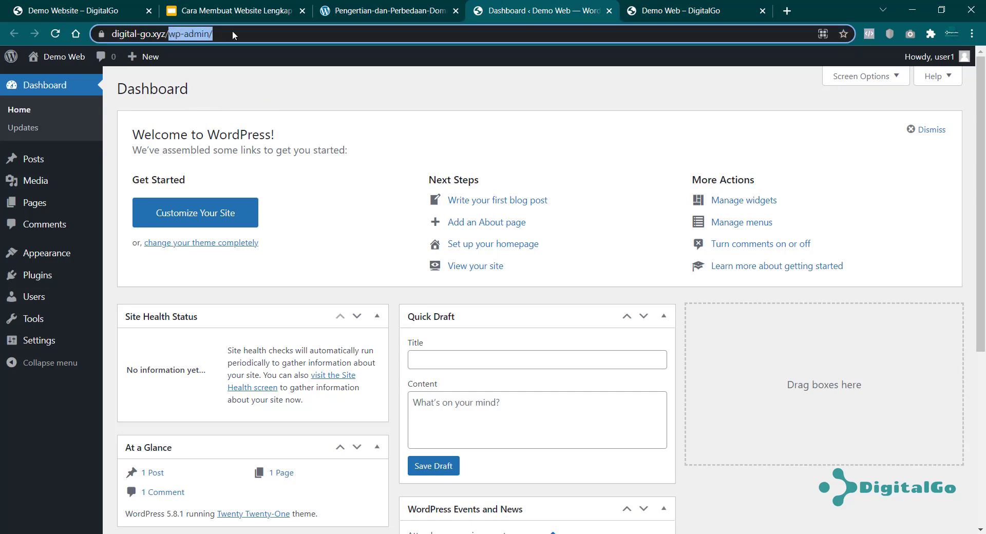
{"action": "left_click", "coordinate": [243, 85]}
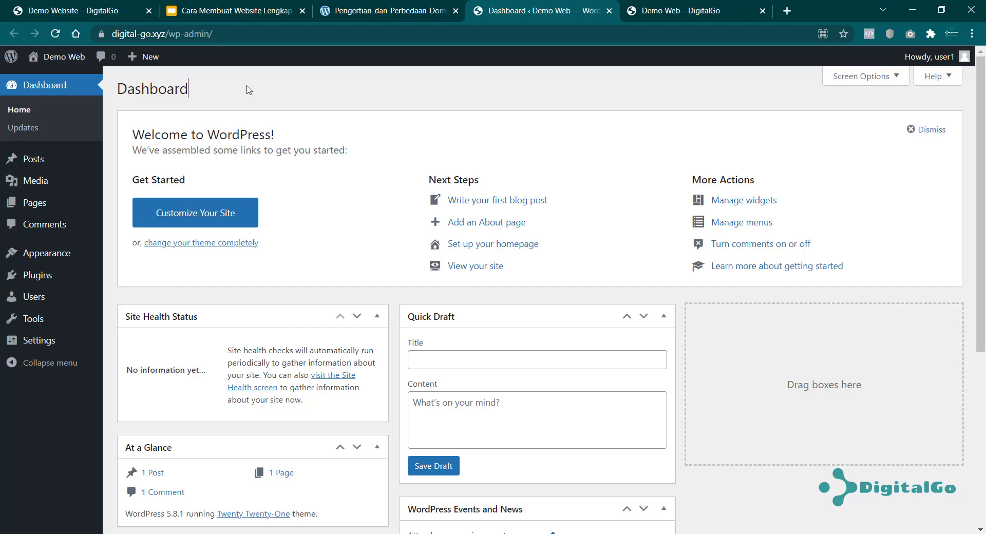
Open the page for adding new WordPress plugins, glance at the Gobios demo website, and search the plugins for "elementor"
{"action": "mouse_move", "coordinate": [50, 278]}
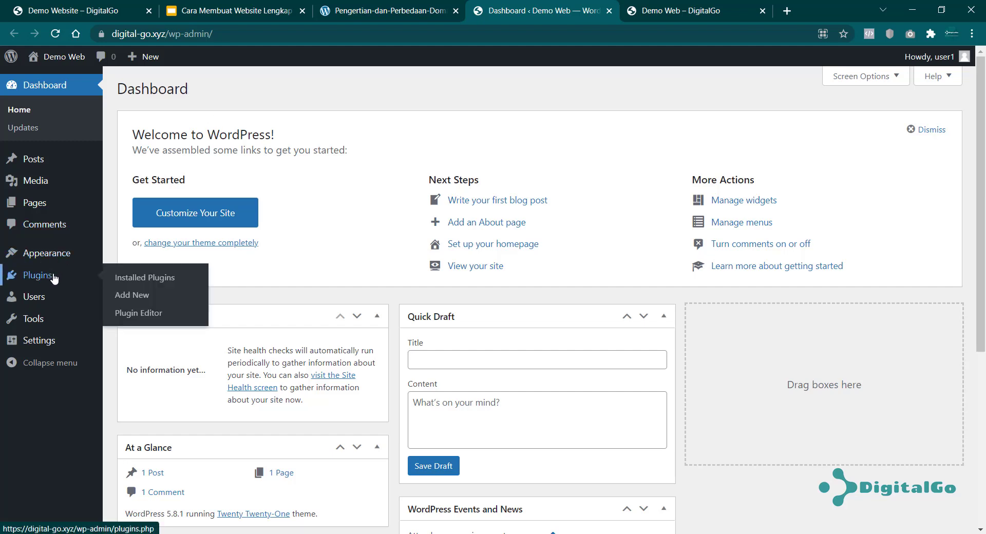
{"action": "left_click", "coordinate": [140, 296]}
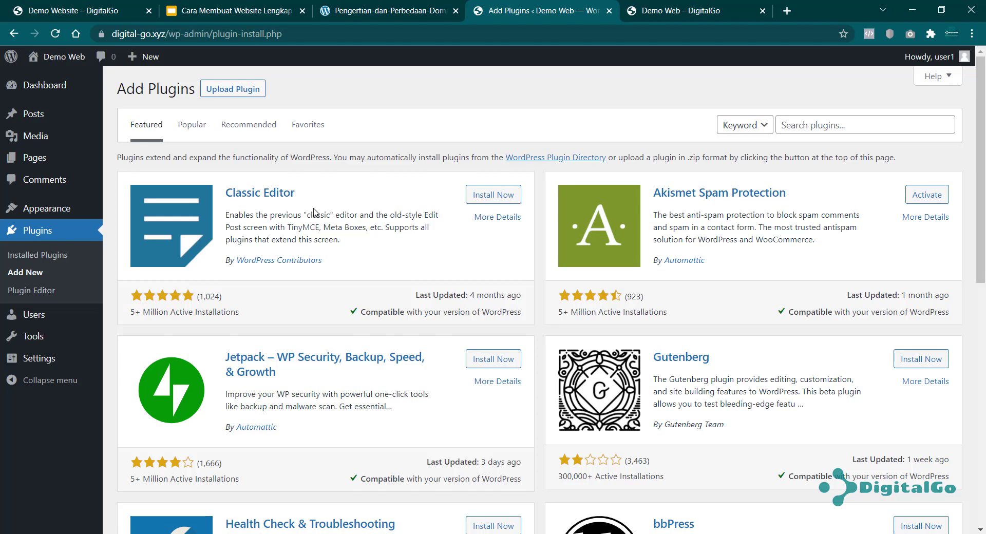
{"action": "left_click", "coordinate": [95, 9]}
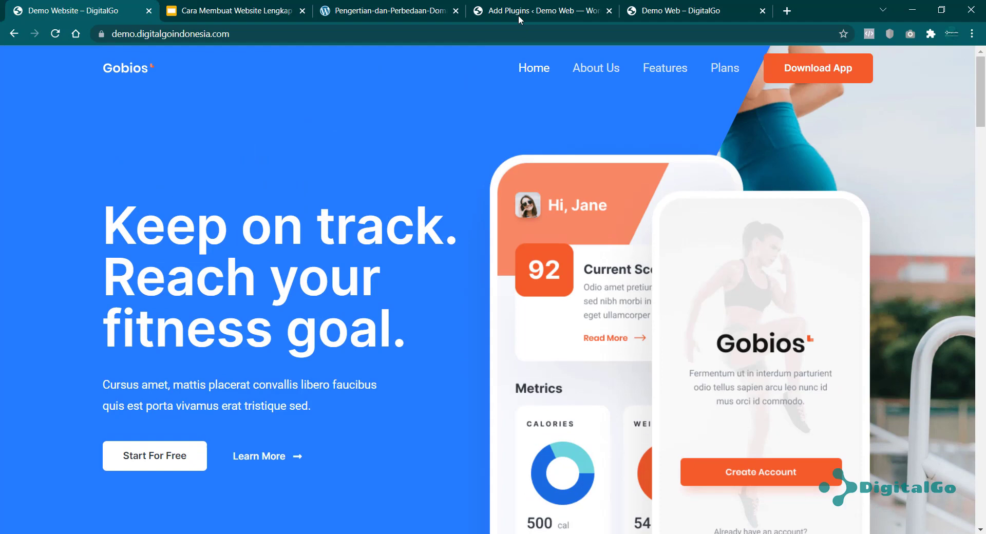
{"action": "left_click", "coordinate": [519, 11]}
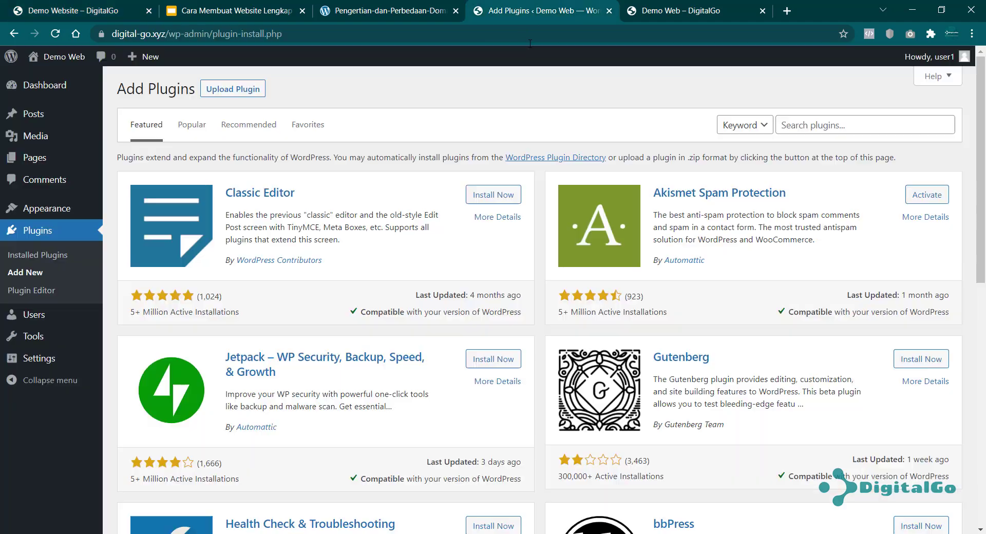
{"action": "left_click", "coordinate": [795, 125]}
{"action": "type", "text": "element"}
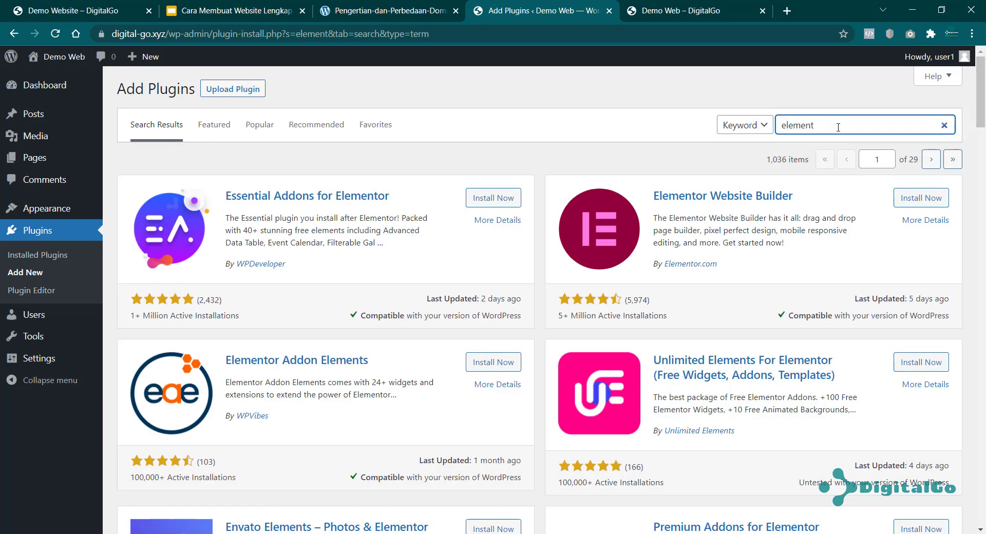
{"action": "left_click", "coordinate": [838, 127]}
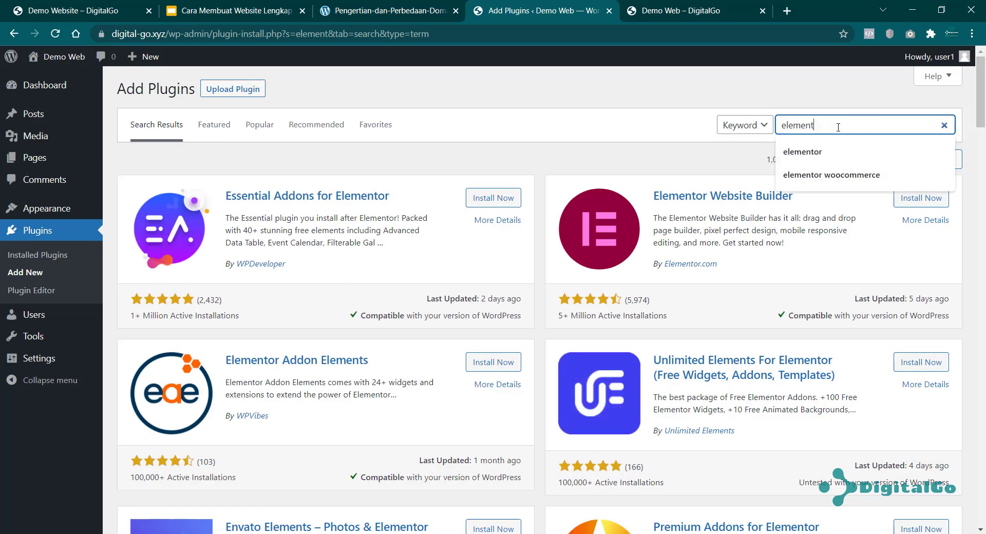
{"action": "type", "text": "or"}
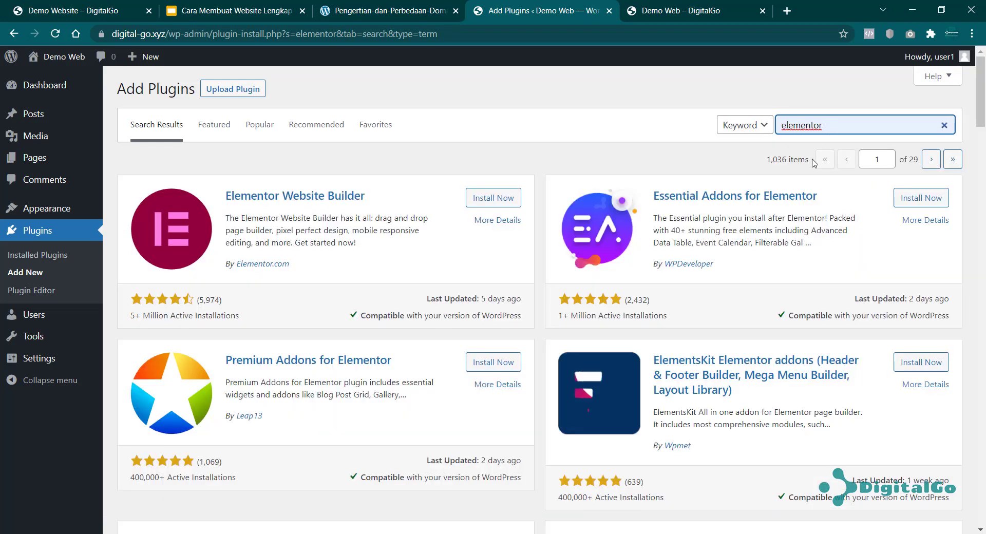
Install and activate the Elementor Website Builder plugin, glancing at the hosting and domain illustration during the installation
{"action": "left_click", "coordinate": [509, 198]}
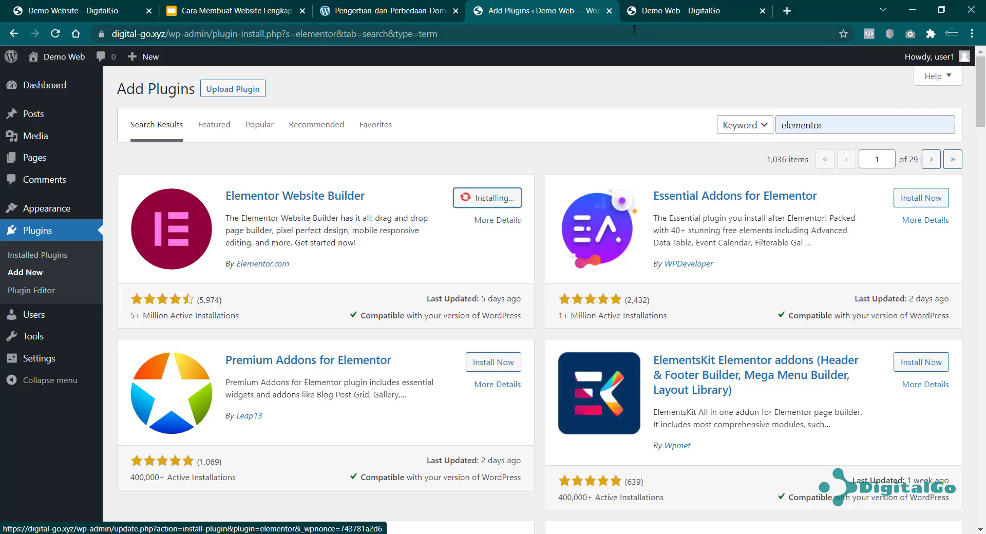
{"action": "left_click", "coordinate": [393, 10]}
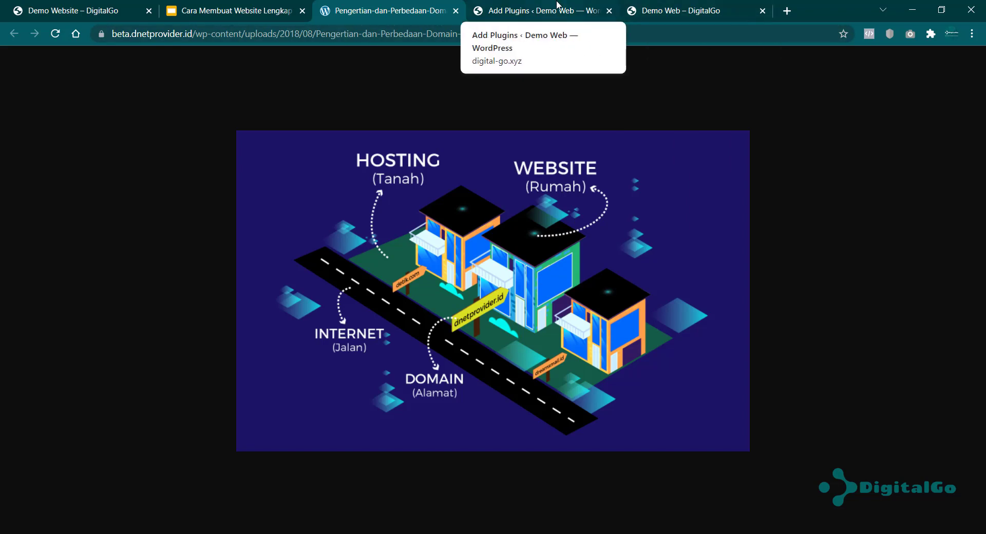
{"action": "left_click", "coordinate": [524, 15]}
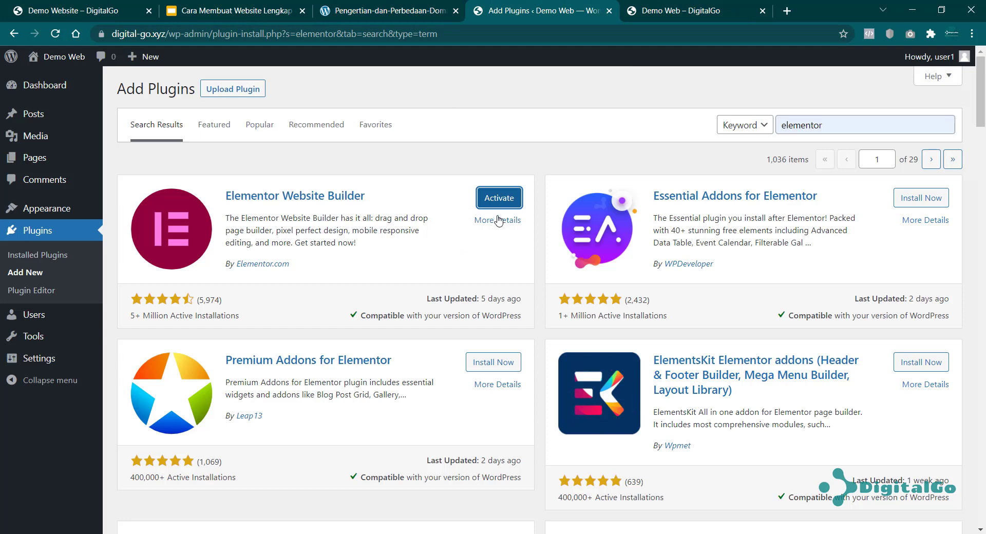
{"action": "left_click", "coordinate": [506, 201]}
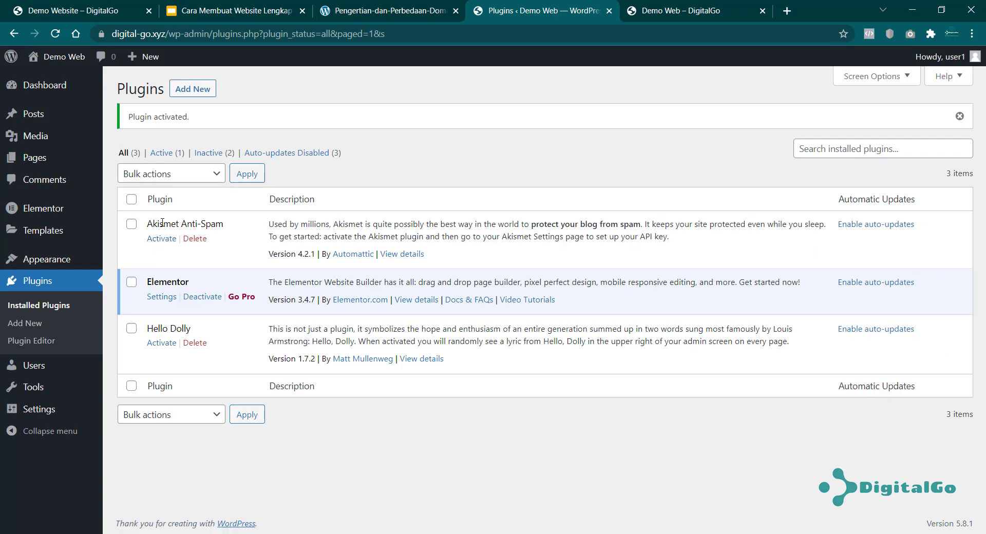
Search new plugins for "starter", and install and activate Starter Templates by Brainstorm Force
{"action": "left_click", "coordinate": [195, 89]}
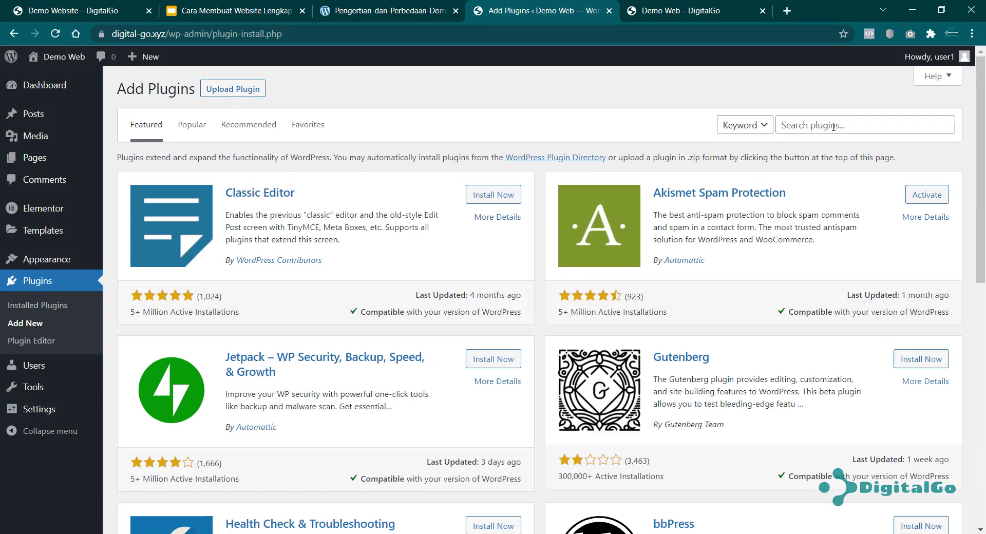
{"action": "left_click", "coordinate": [833, 126]}
{"action": "type", "text": "starter"}
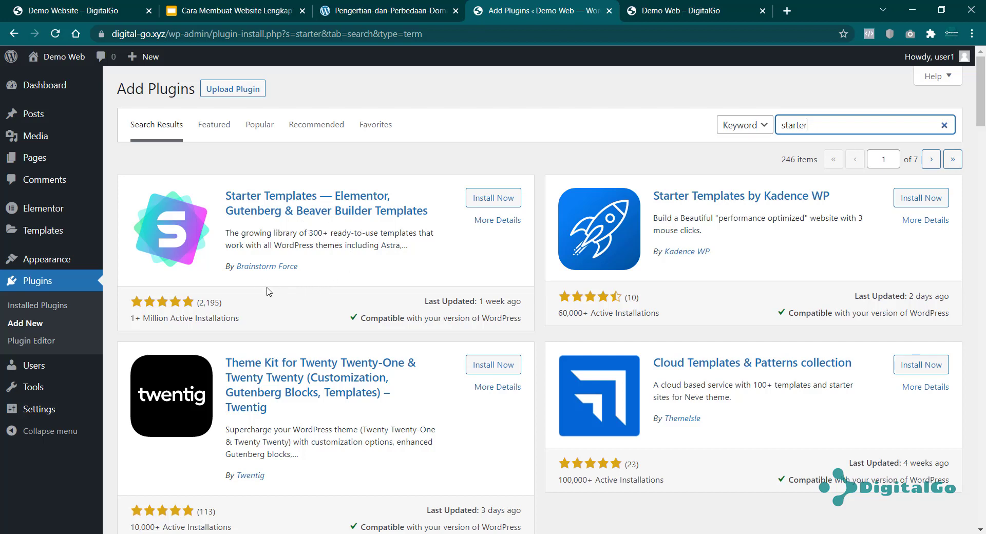
{"action": "left_click_drag", "start_coordinate": [130, 321], "coordinate": [203, 319]}
{"action": "left_click", "coordinate": [206, 319]}
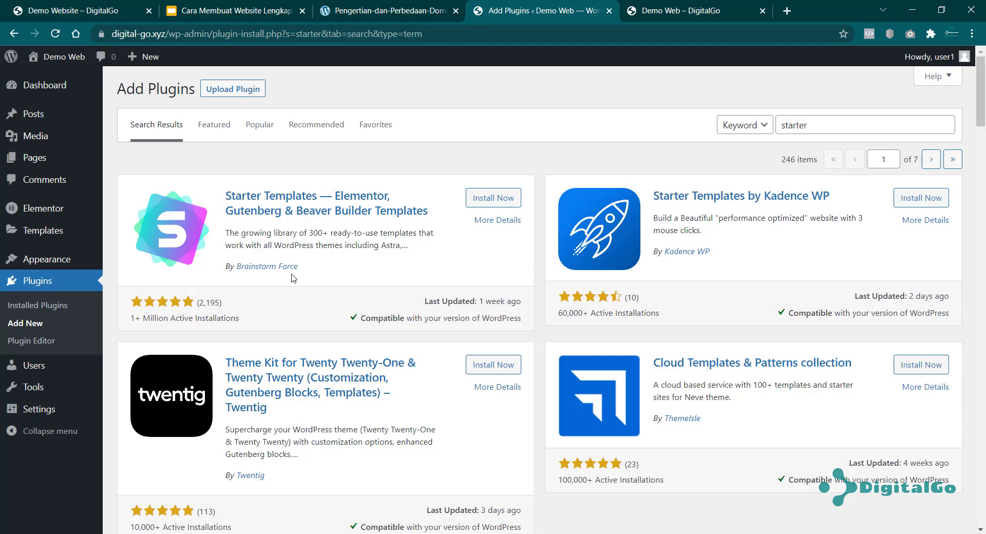
{"action": "left_click", "coordinate": [491, 199]}
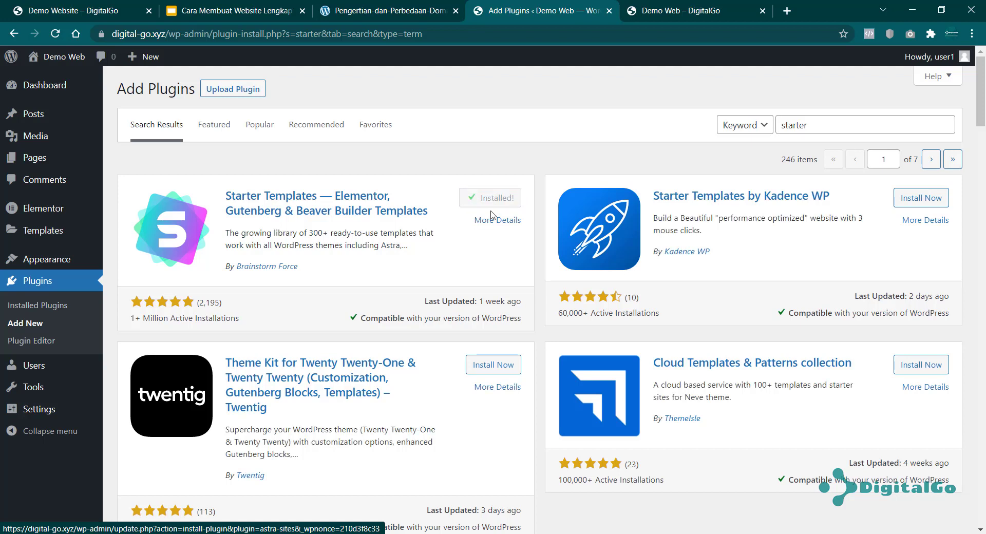
{"action": "left_click", "coordinate": [503, 198]}
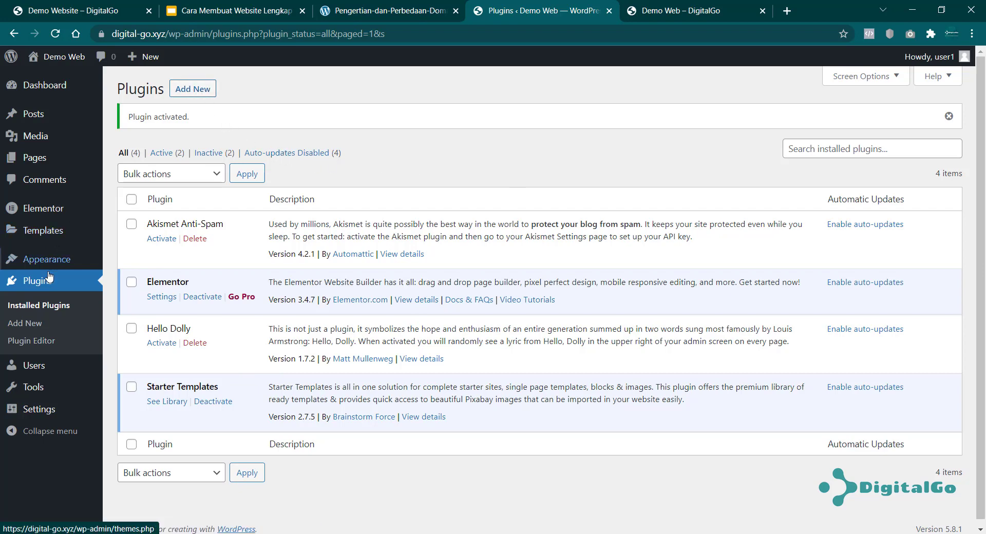
Search new plugins for "woo" and show the form for uploading a plugin in .zip format
{"action": "left_click", "coordinate": [202, 90]}
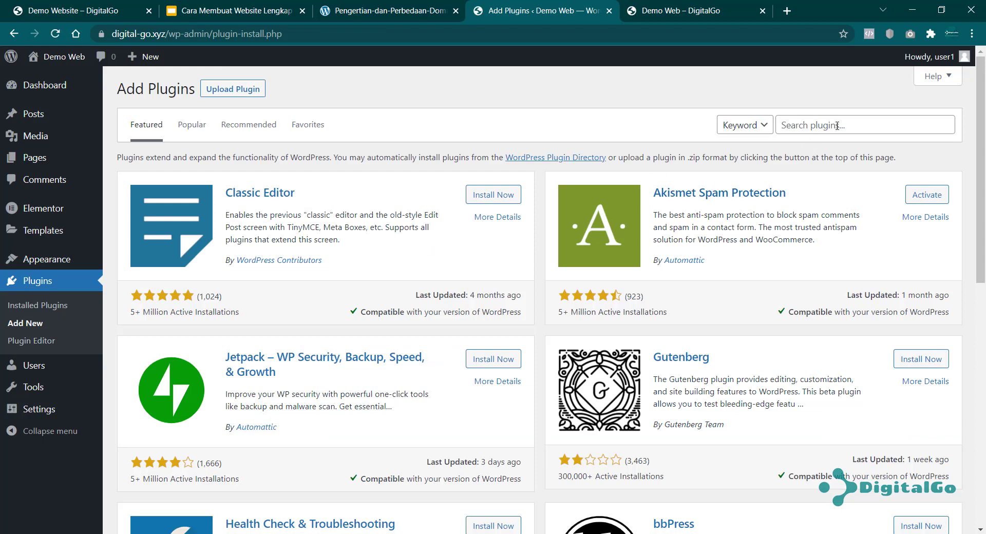
{"action": "left_click", "coordinate": [838, 125]}
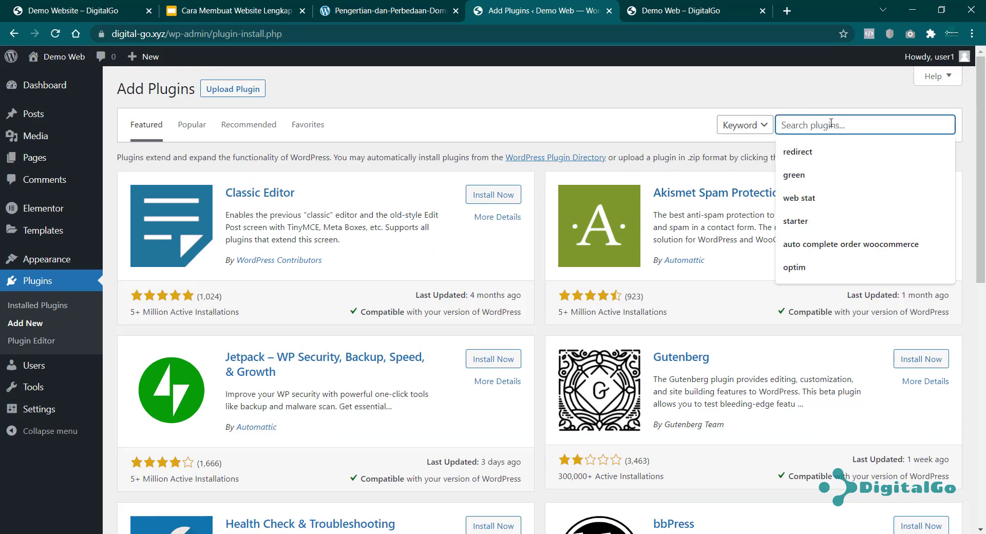
{"action": "type", "text": "woo"}
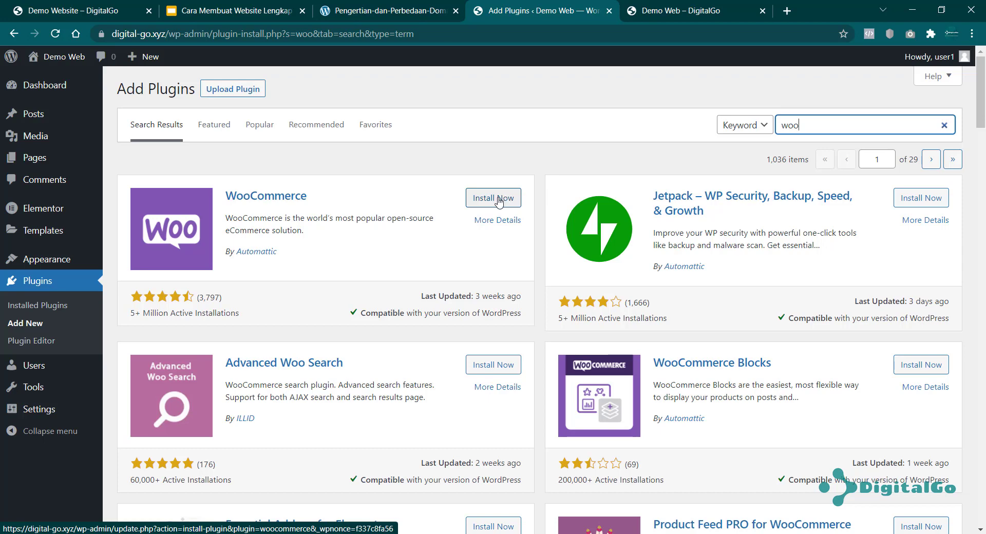
{"action": "left_click", "coordinate": [240, 91]}
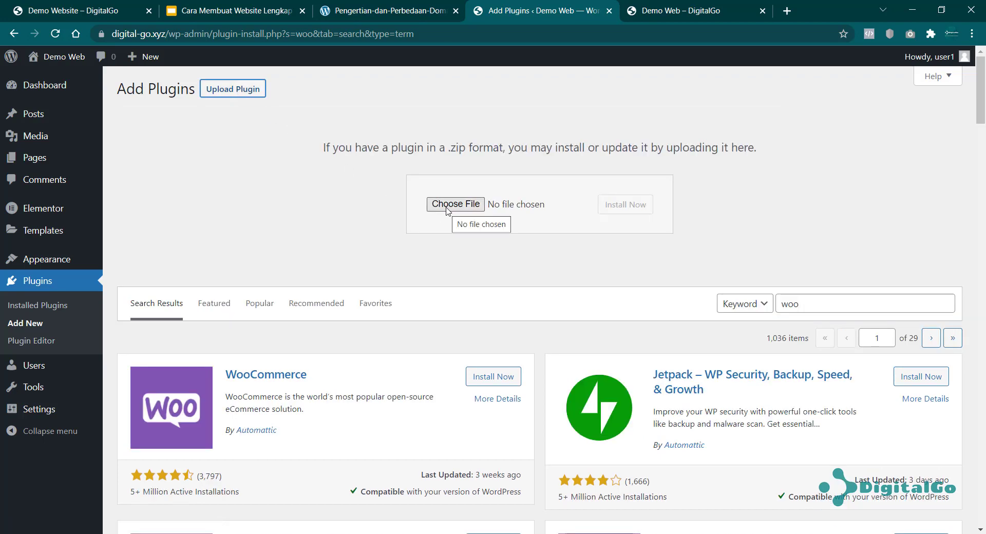
Go to the WordPress dashboard and review the hosting, domain and website illustration
{"action": "left_click", "coordinate": [35, 84]}
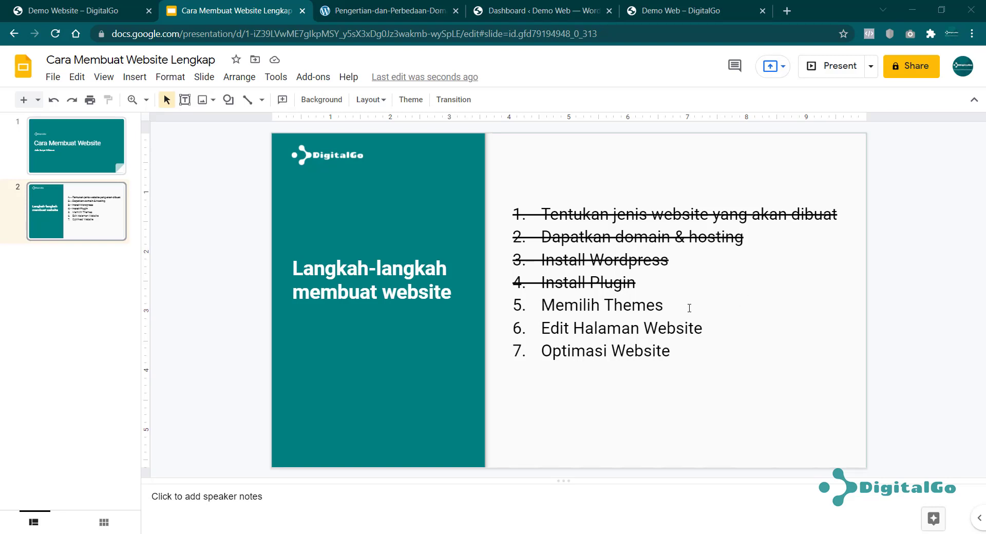
{"action": "left_click", "coordinate": [360, 10]}
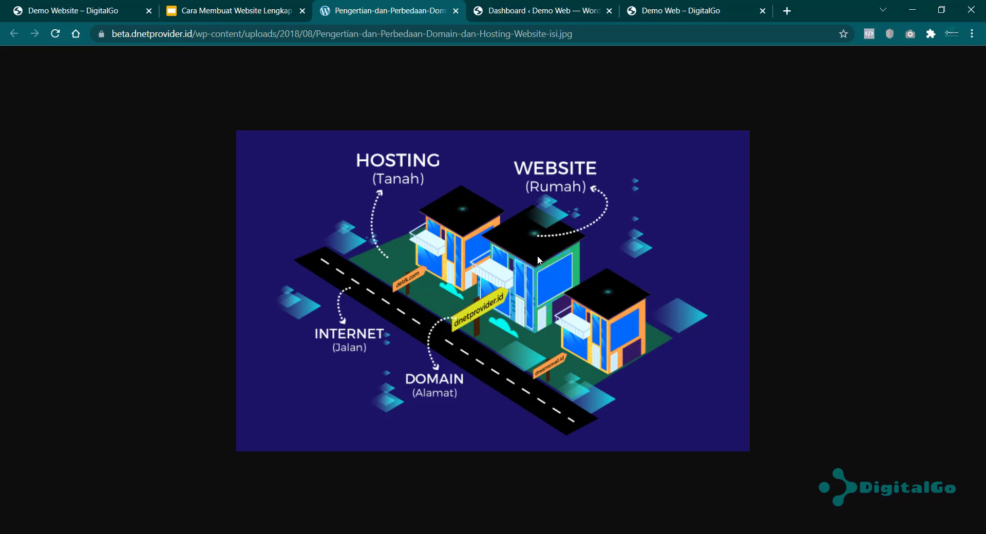
{"action": "left_click", "coordinate": [548, 10]}
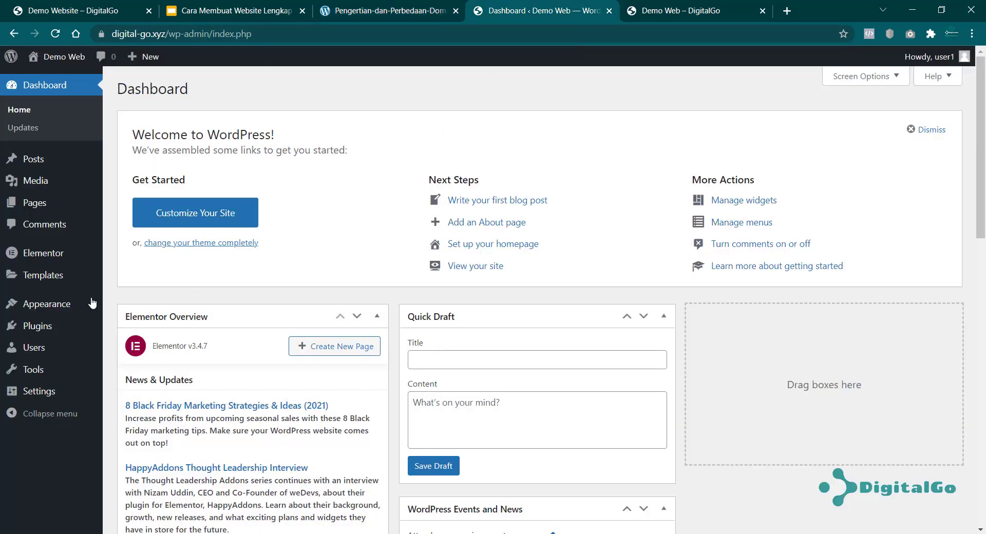
Open the Starter Templates library from the installed plugins and choose Elementor as the page builder
{"action": "mouse_move", "coordinate": [51, 330]}
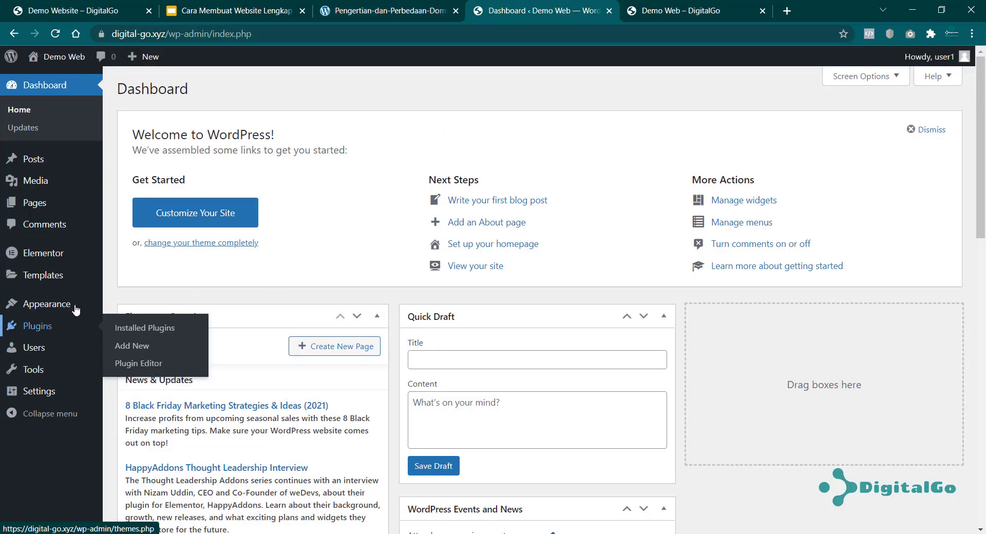
{"action": "mouse_move", "coordinate": [72, 307]}
{"action": "left_click", "coordinate": [147, 327]}
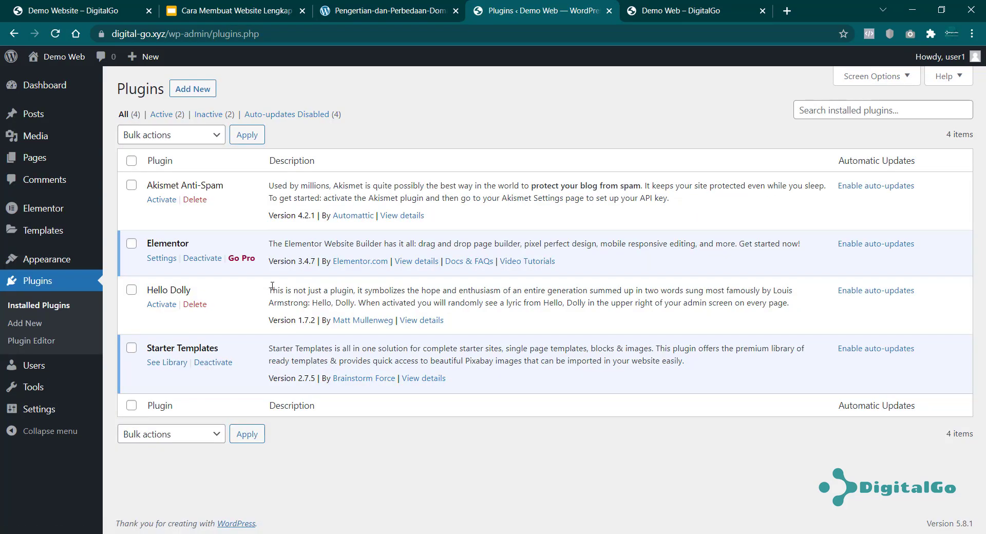
{"action": "left_click", "coordinate": [162, 367]}
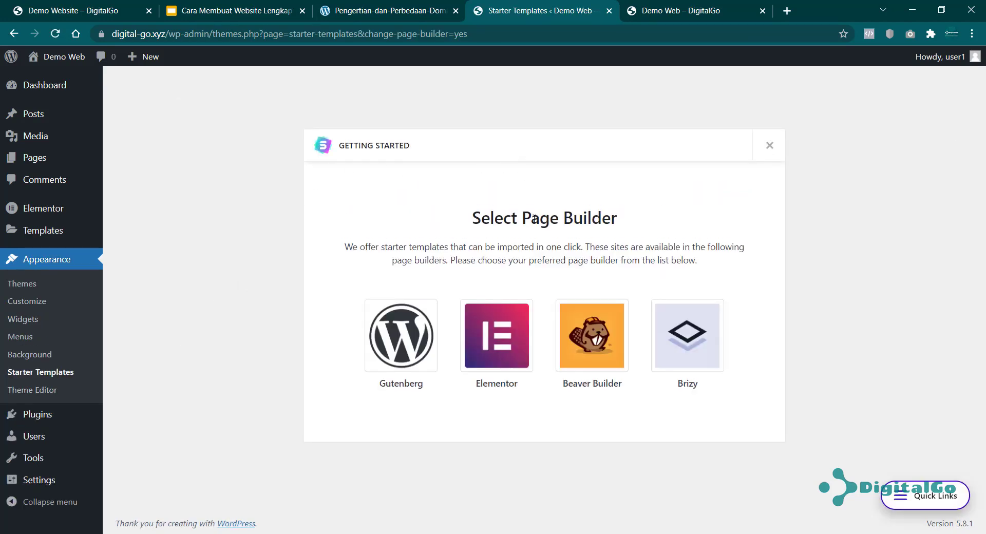
{"action": "left_click", "coordinate": [494, 340]}
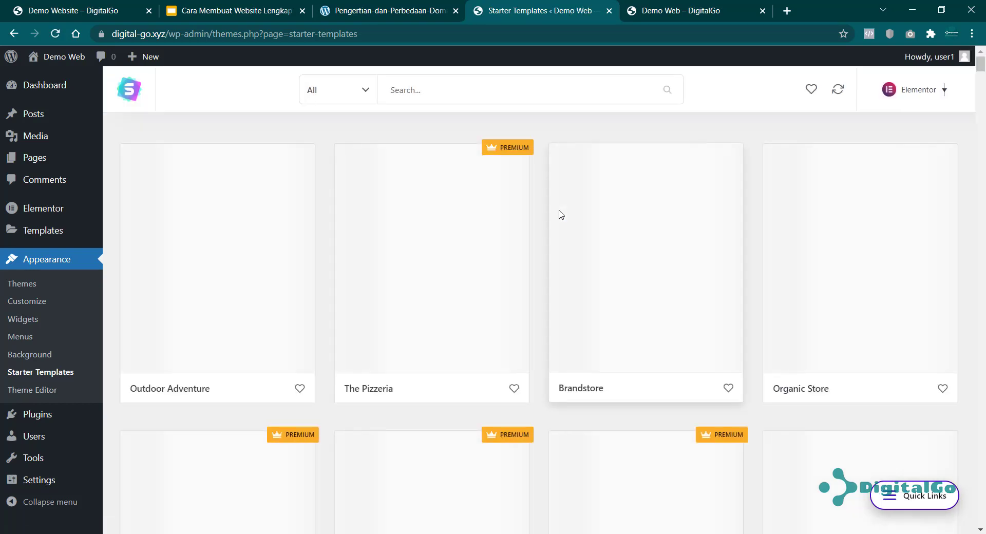
Look through the starter templates and filter the library to Free templates only
{"action": "scroll", "coordinate": [484, 287], "scroll_direction": "down", "scroll_amount": 8}
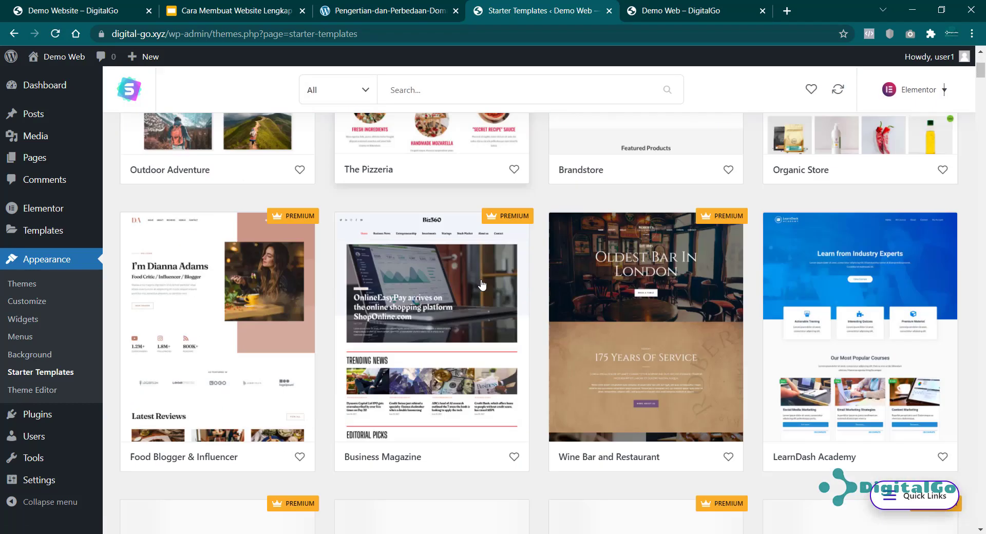
{"action": "scroll", "coordinate": [565, 295], "scroll_direction": "down", "scroll_amount": 9}
{"action": "scroll", "coordinate": [610, 297], "scroll_direction": "up", "scroll_amount": 5}
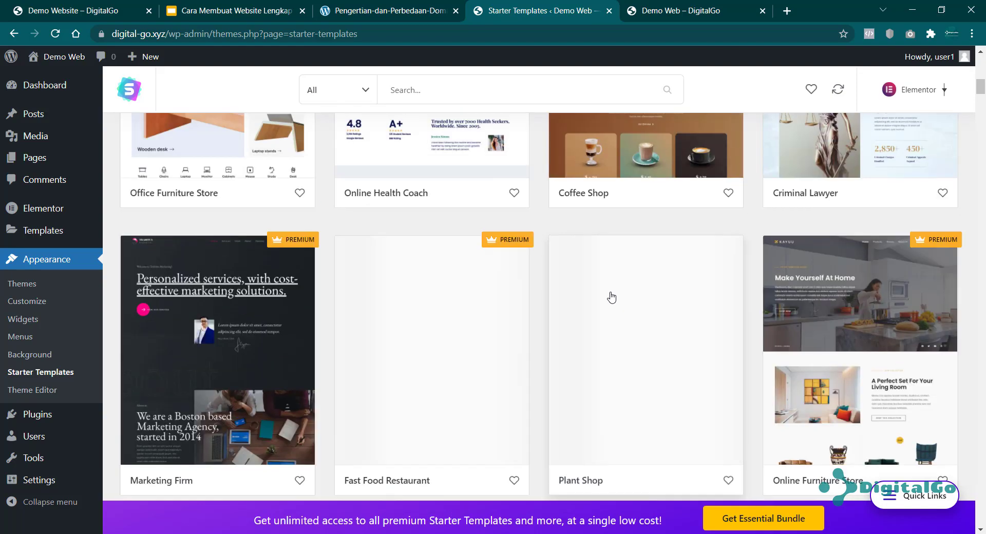
{"action": "scroll", "coordinate": [611, 296], "scroll_direction": "up", "scroll_amount": 15}
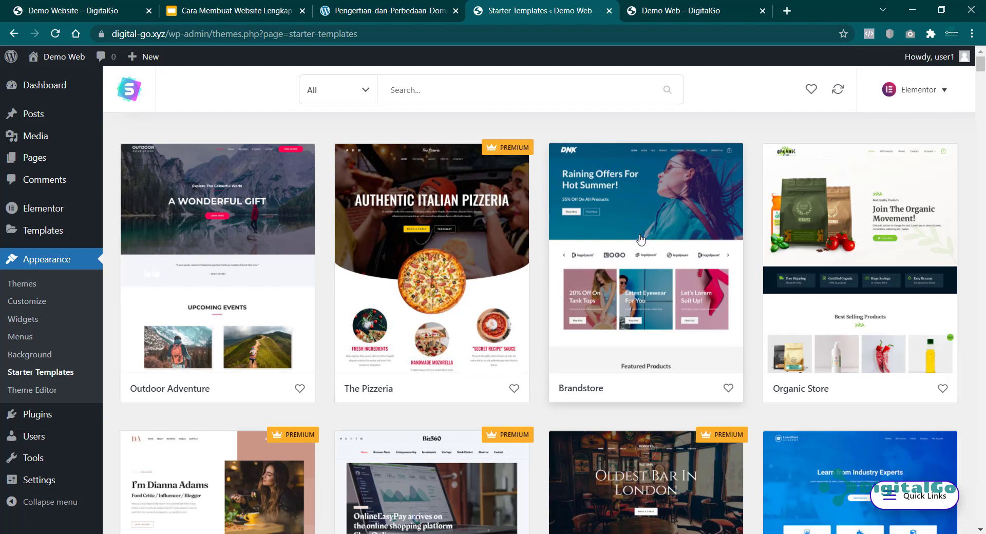
{"action": "scroll", "coordinate": [640, 239], "scroll_direction": "down", "scroll_amount": 4}
{"action": "scroll", "coordinate": [514, 205], "scroll_direction": "up", "scroll_amount": 4}
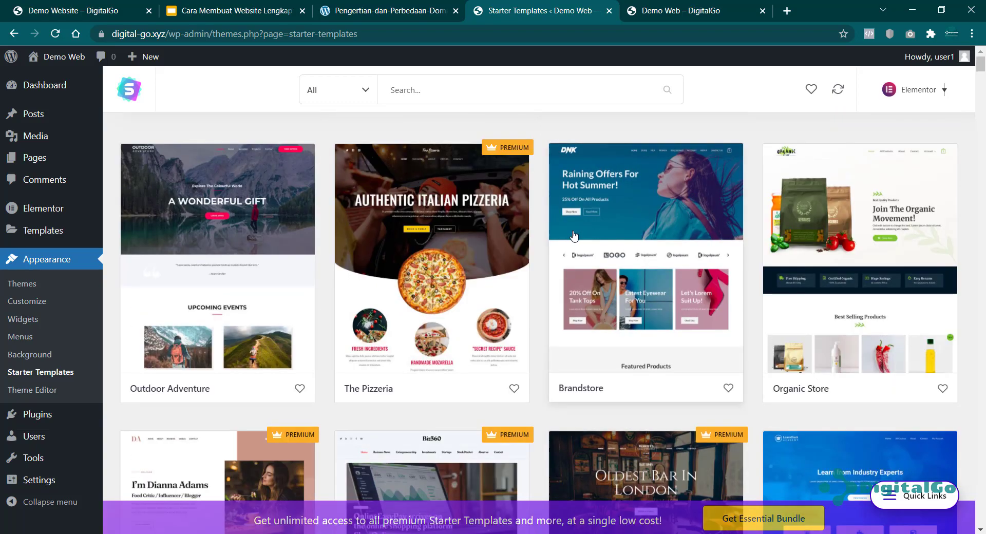
{"action": "left_click", "coordinate": [359, 89]}
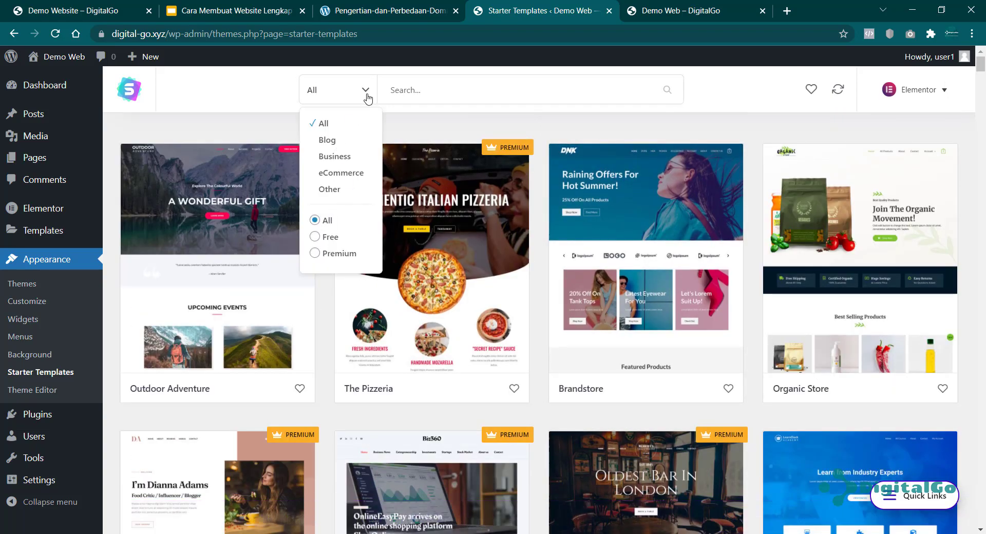
{"action": "left_click", "coordinate": [329, 239]}
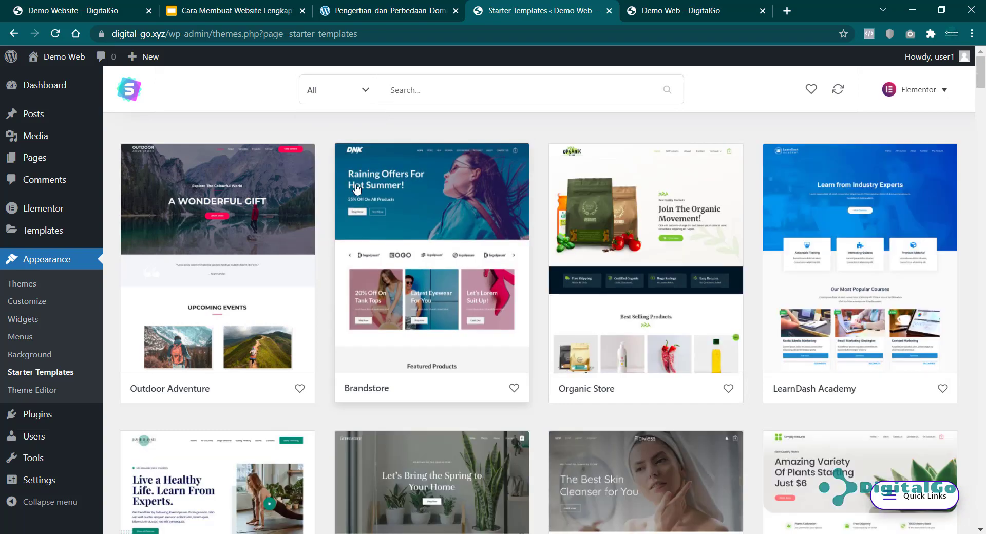
Find the Tech Startup template among the free starter templates and open it
{"action": "scroll", "coordinate": [501, 213], "scroll_direction": "down", "scroll_amount": 4}
{"action": "scroll", "coordinate": [501, 231], "scroll_direction": "down", "scroll_amount": 10}
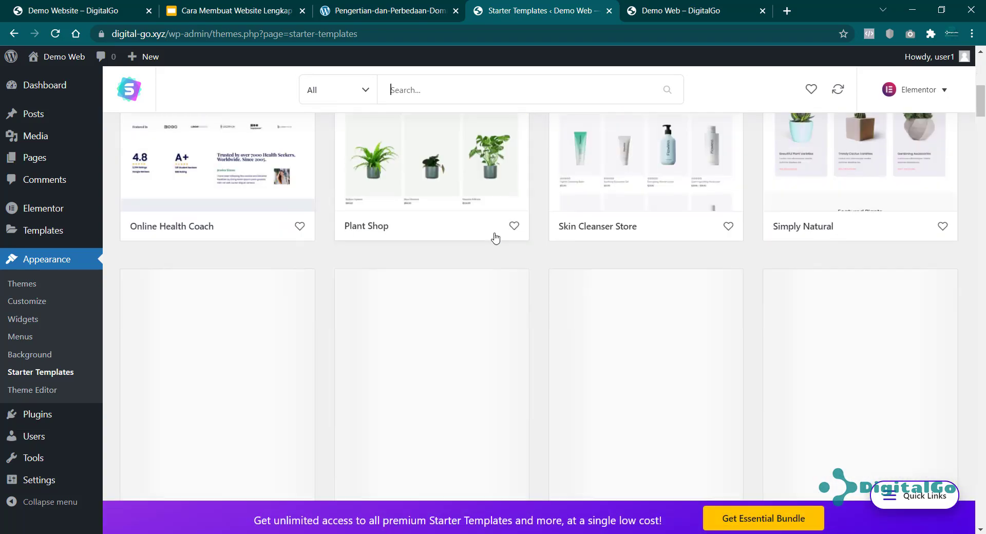
{"action": "scroll", "coordinate": [491, 244], "scroll_direction": "up", "scroll_amount": 1}
{"action": "scroll", "coordinate": [490, 243], "scroll_direction": "up", "scroll_amount": 3}
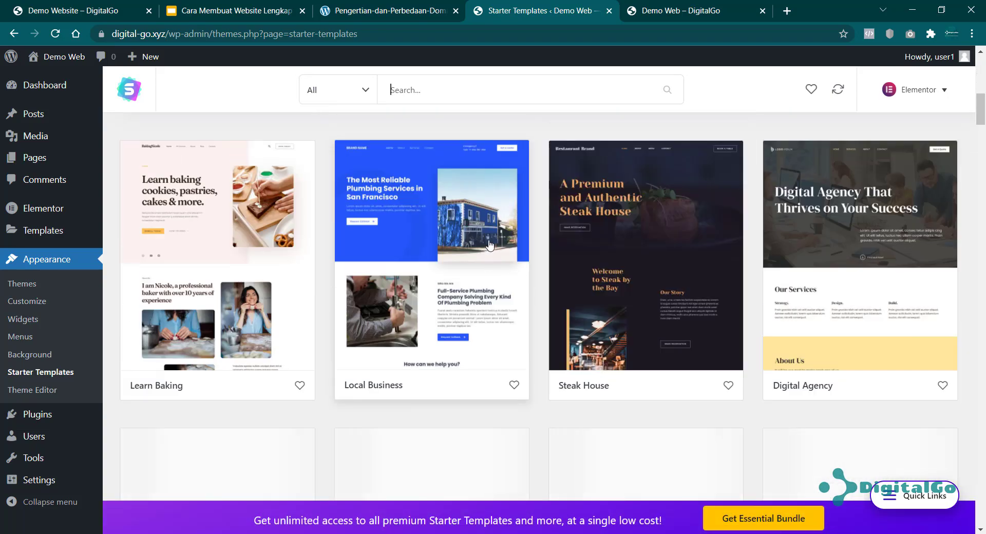
{"action": "scroll", "coordinate": [490, 244], "scroll_direction": "down", "scroll_amount": 5}
{"action": "scroll", "coordinate": [490, 243], "scroll_direction": "down", "scroll_amount": 5}
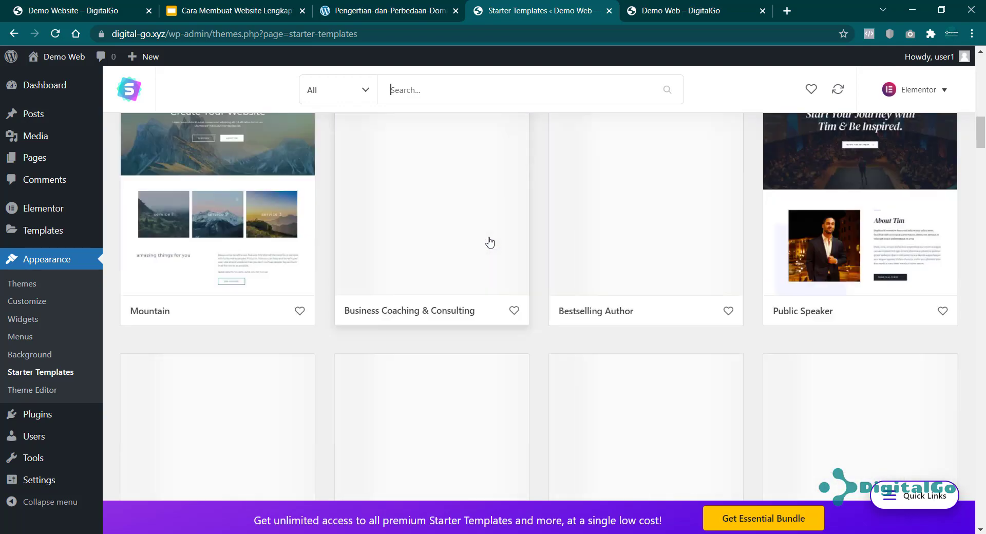
{"action": "scroll", "coordinate": [495, 237], "scroll_direction": "up", "scroll_amount": 3}
{"action": "scroll", "coordinate": [493, 236], "scroll_direction": "down", "scroll_amount": 6}
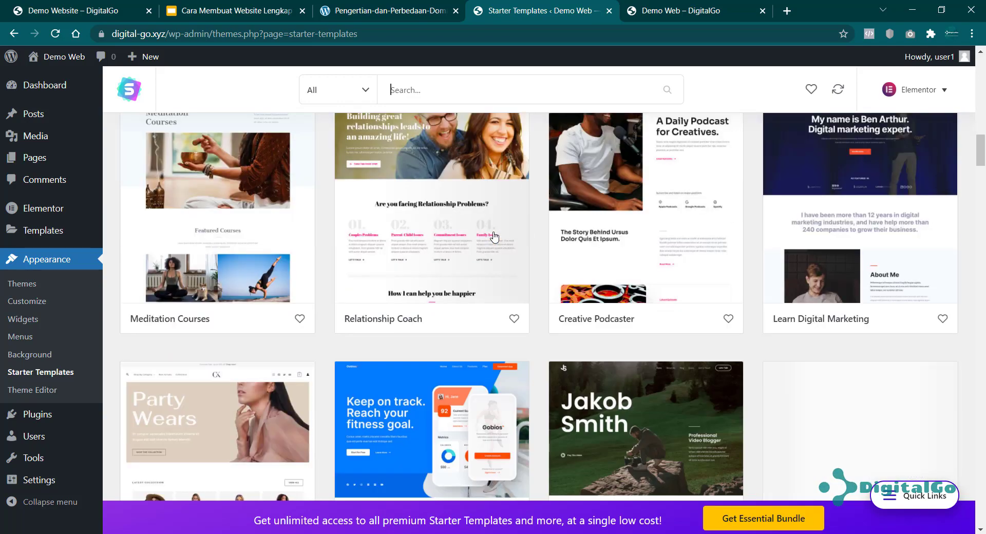
{"action": "scroll", "coordinate": [409, 258], "scroll_direction": "down", "scroll_amount": 3}
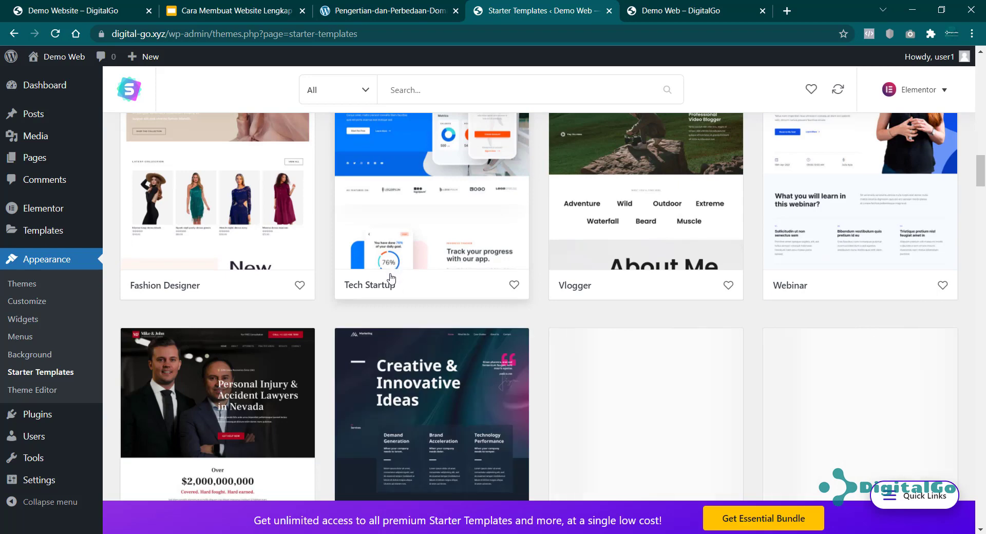
{"action": "scroll", "coordinate": [388, 272], "scroll_direction": "up", "scroll_amount": 3}
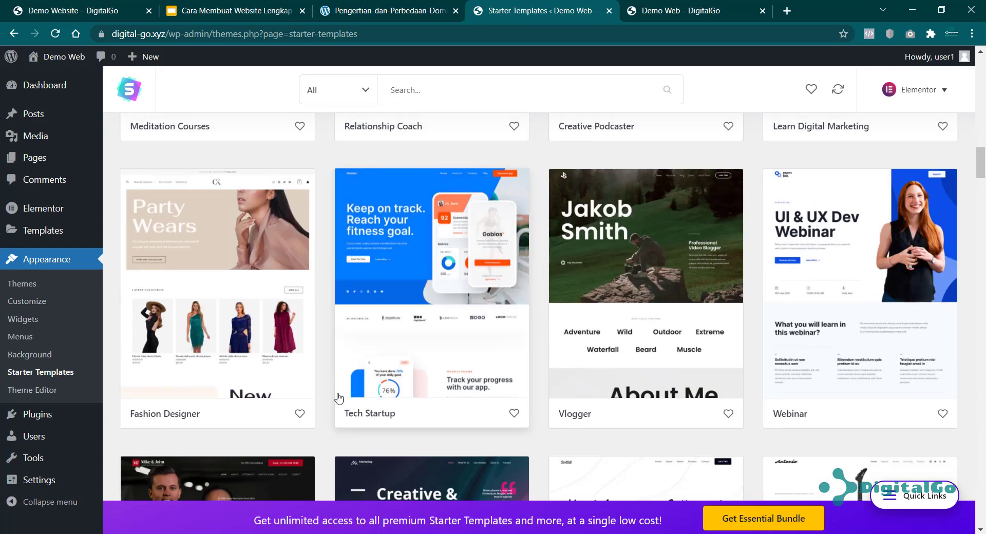
{"action": "left_click", "coordinate": [400, 273]}
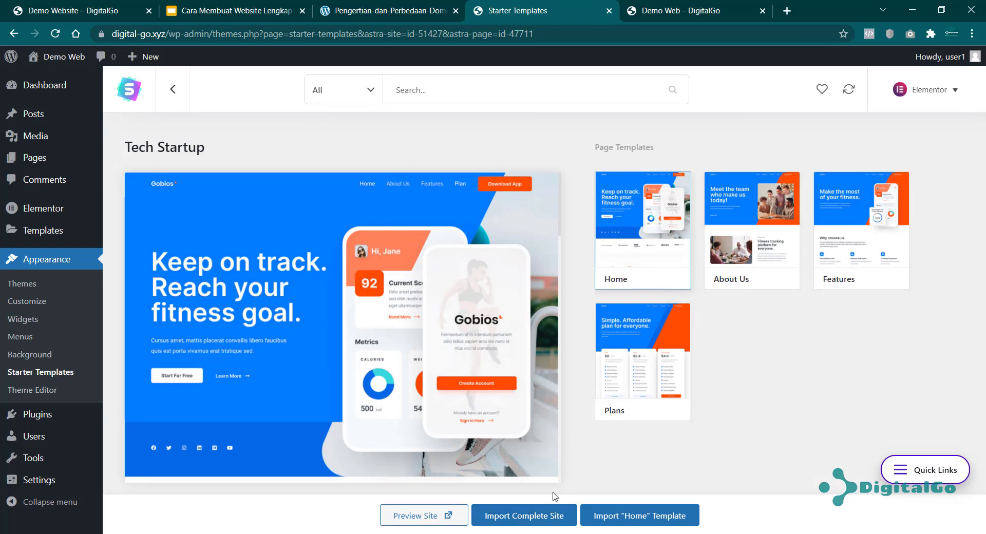
Import the complete Tech Startup site, answering Expert and Myself/My company and skipping the name and email form
{"action": "left_click", "coordinate": [536, 515]}
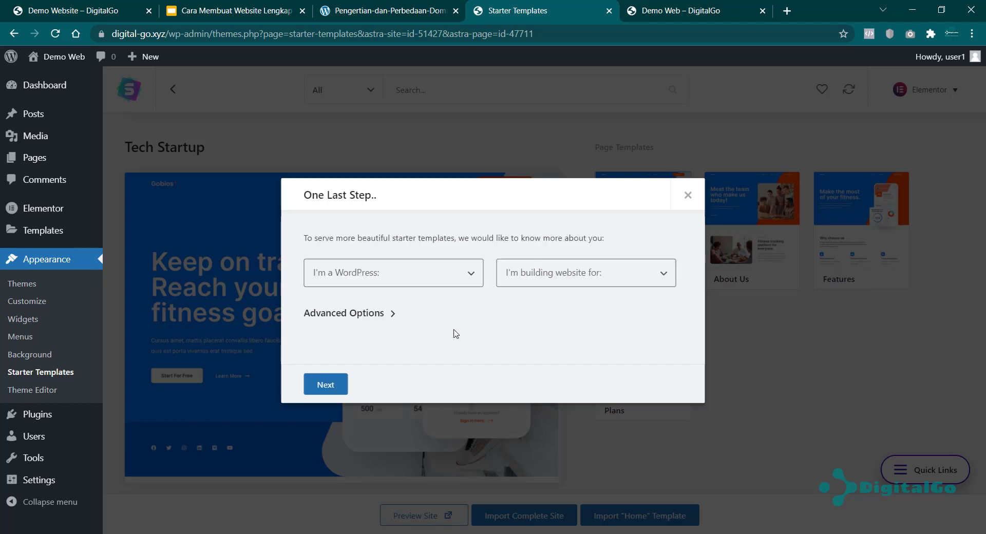
{"action": "left_click", "coordinate": [452, 271]}
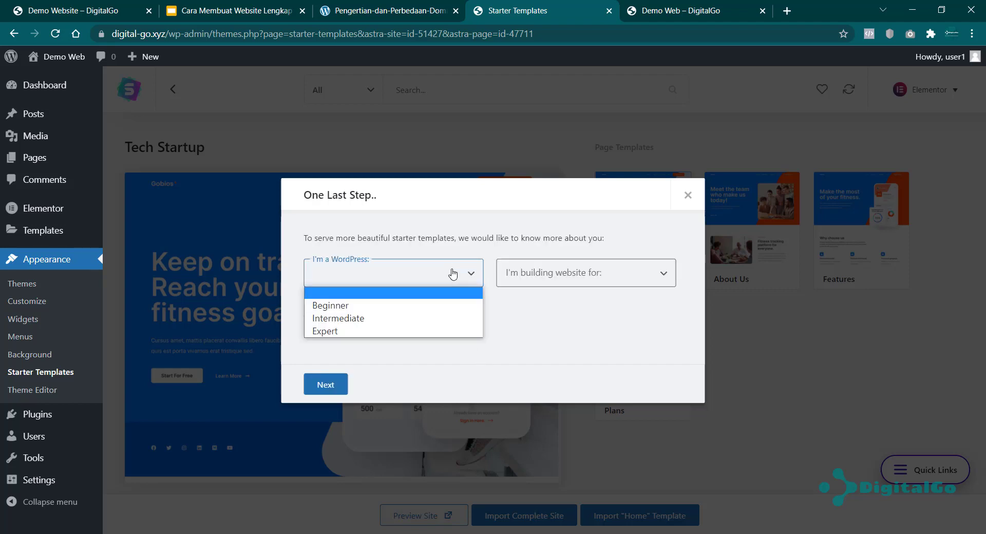
{"action": "left_click", "coordinate": [380, 331]}
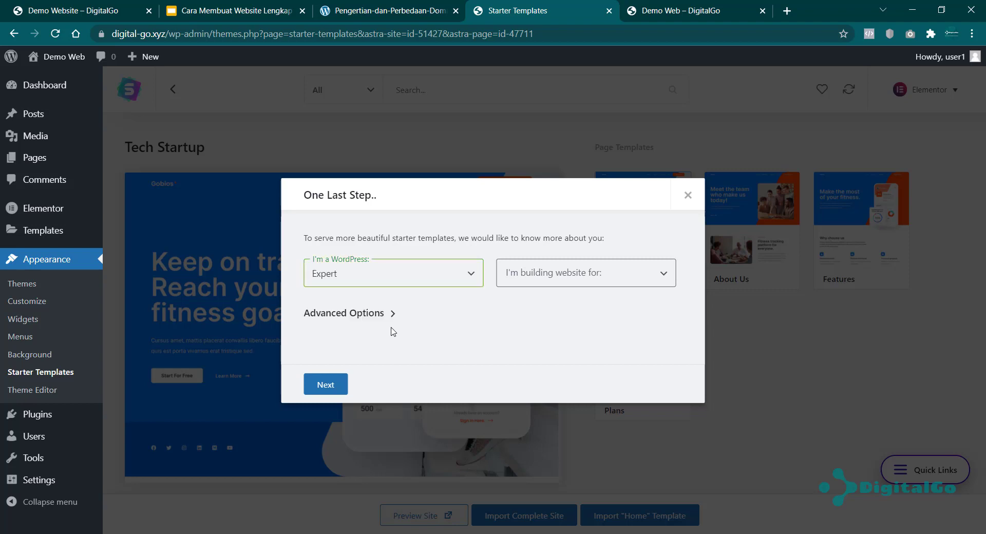
{"action": "left_click", "coordinate": [583, 275]}
{"action": "left_click", "coordinate": [551, 309]}
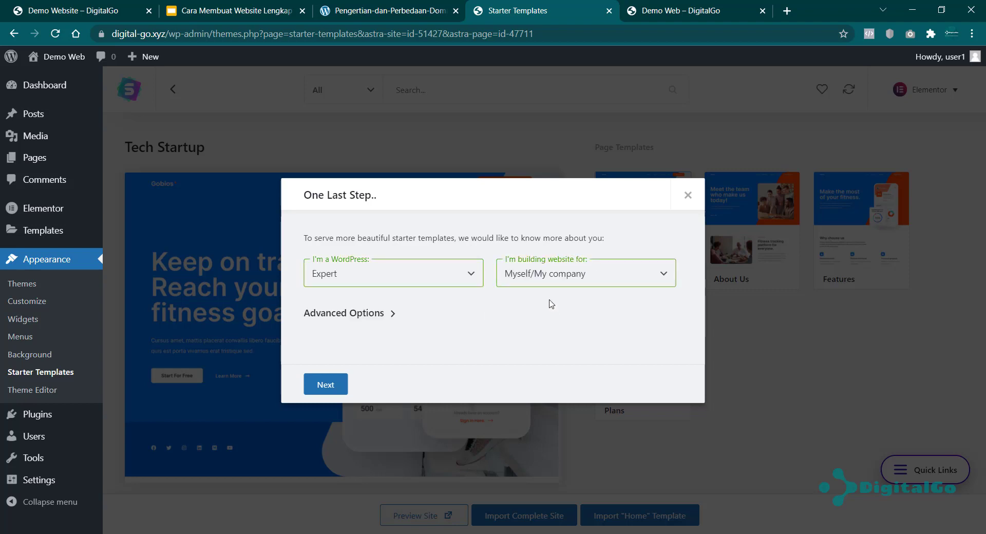
{"action": "left_click", "coordinate": [330, 386]}
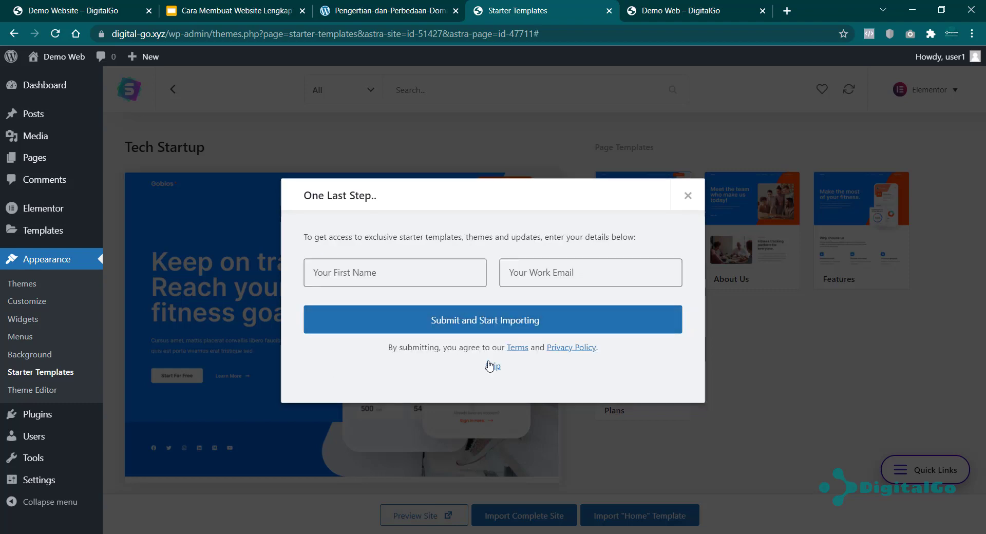
{"action": "left_click", "coordinate": [493, 367]}
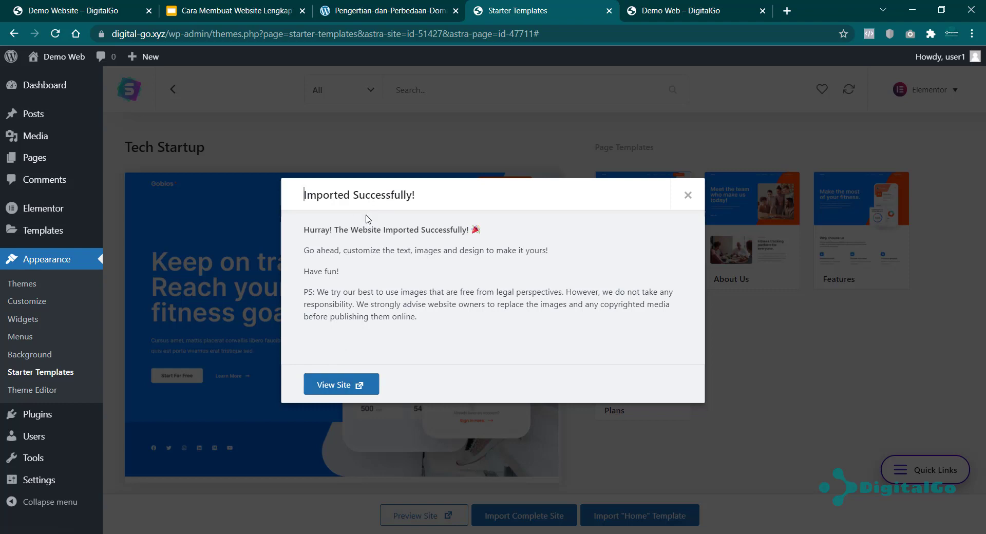
View the imported site, look through its home page down past the feature list, and close that extra view
{"action": "left_click", "coordinate": [328, 389]}
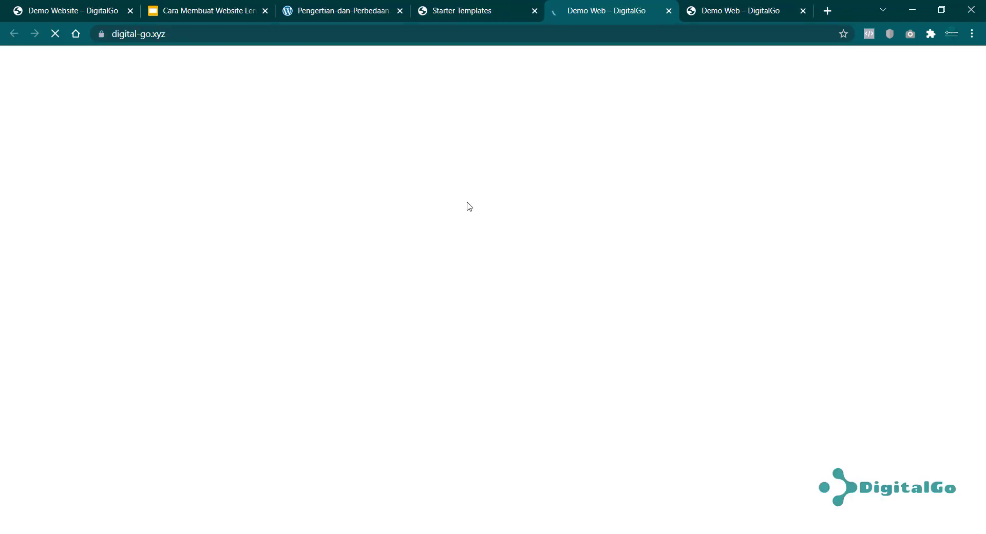
{"action": "scroll", "coordinate": [467, 203], "scroll_direction": "down", "scroll_amount": 15}
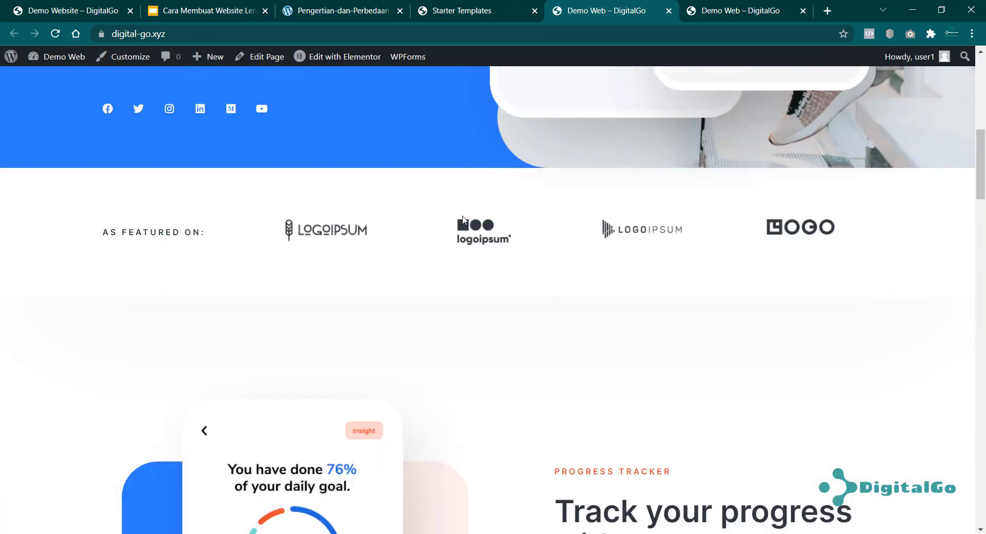
{"action": "scroll", "coordinate": [460, 242], "scroll_direction": "down", "scroll_amount": 20}
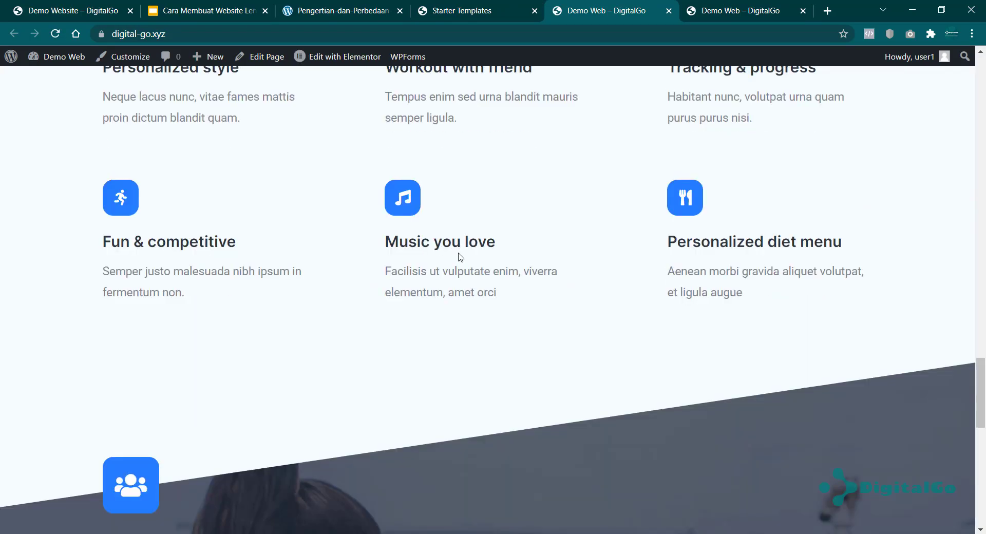
{"action": "scroll", "coordinate": [459, 252], "scroll_direction": "down", "scroll_amount": 5}
{"action": "scroll", "coordinate": [470, 247], "scroll_direction": "up", "scroll_amount": 15}
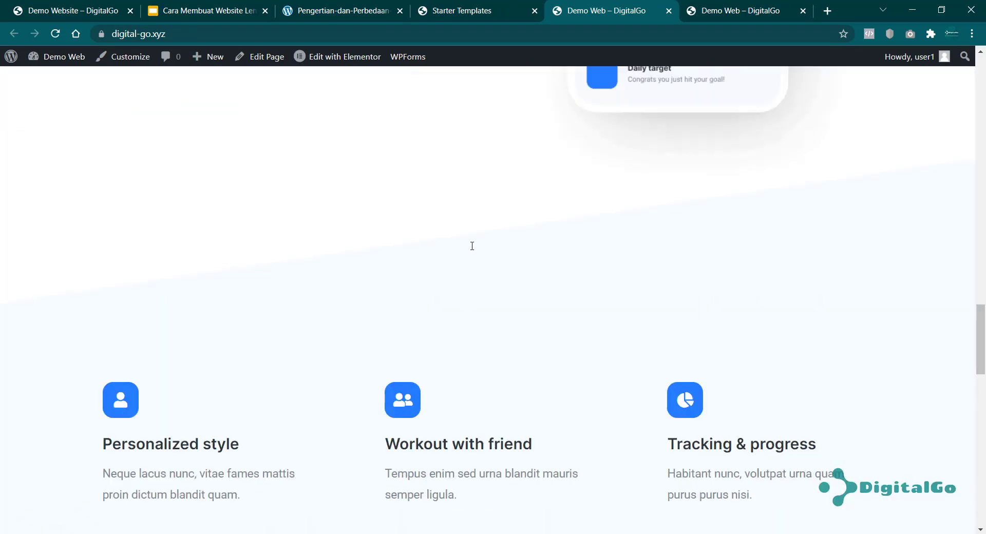
{"action": "scroll", "coordinate": [380, 231], "scroll_direction": "up", "scroll_amount": 15}
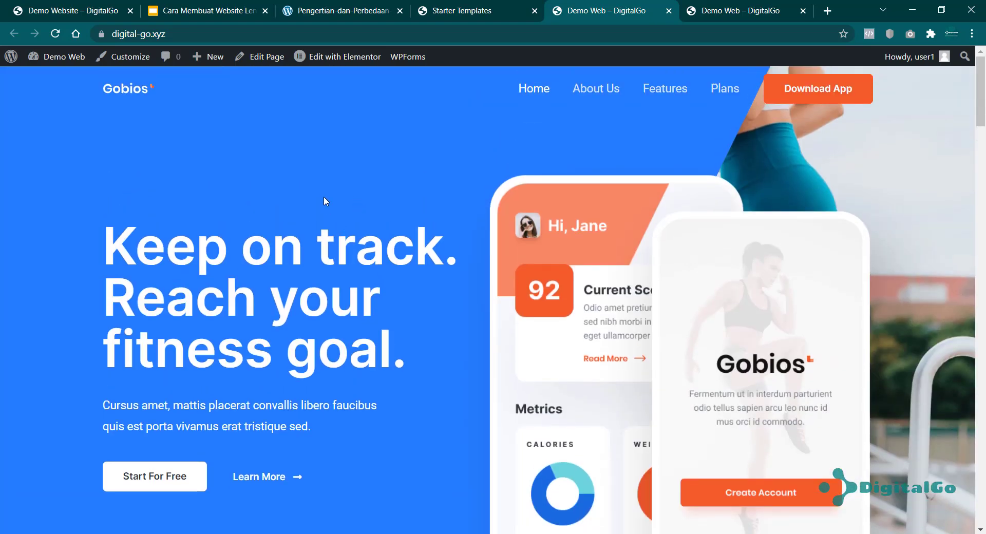
{"action": "key", "text": "ctrl+w"}
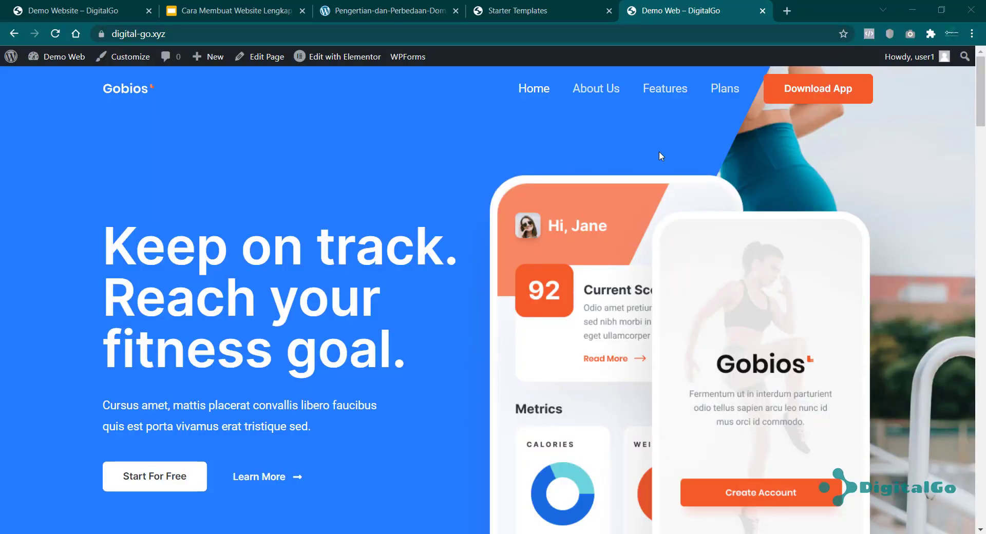
Review the live home page's header navigation, hero heading and call-to-action buttons
{"action": "scroll", "coordinate": [538, 190], "scroll_direction": "down", "scroll_amount": 5}
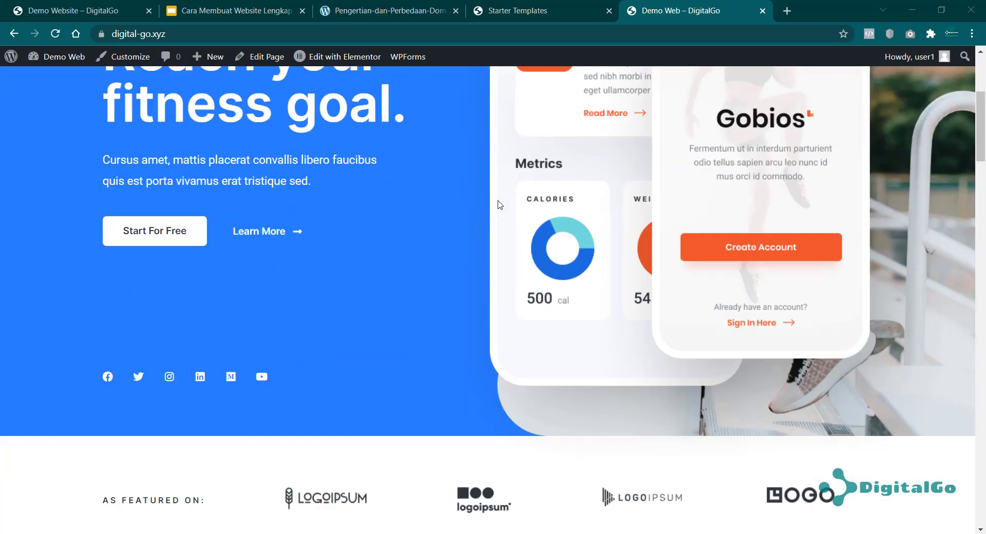
{"action": "scroll", "coordinate": [537, 205], "scroll_direction": "up", "scroll_amount": 5}
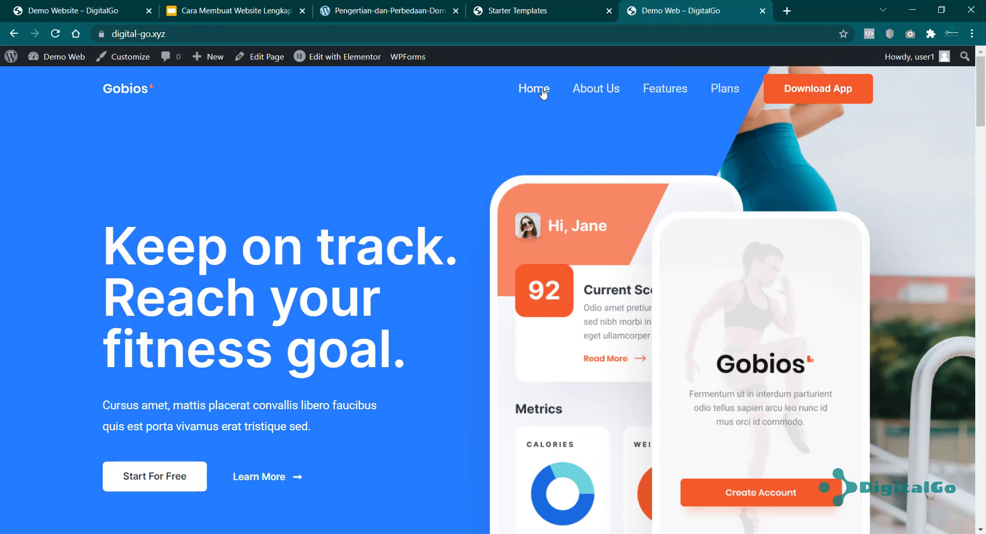
{"action": "scroll", "coordinate": [436, 201], "scroll_direction": "down", "scroll_amount": 10}
{"action": "scroll", "coordinate": [308, 257], "scroll_direction": "up", "scroll_amount": 6}
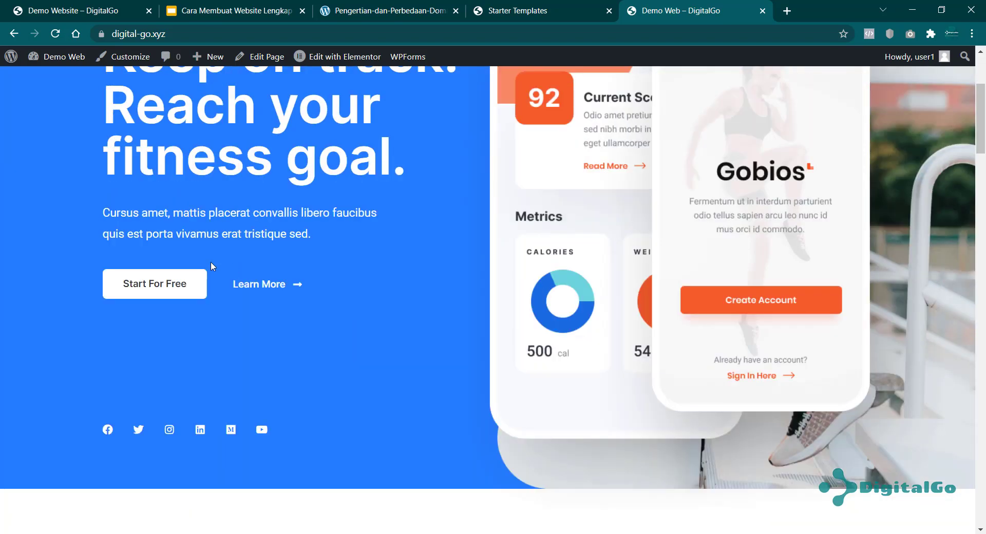
{"action": "scroll", "coordinate": [211, 261], "scroll_direction": "up", "scroll_amount": 4}
{"action": "double_click", "coordinate": [449, 270]}
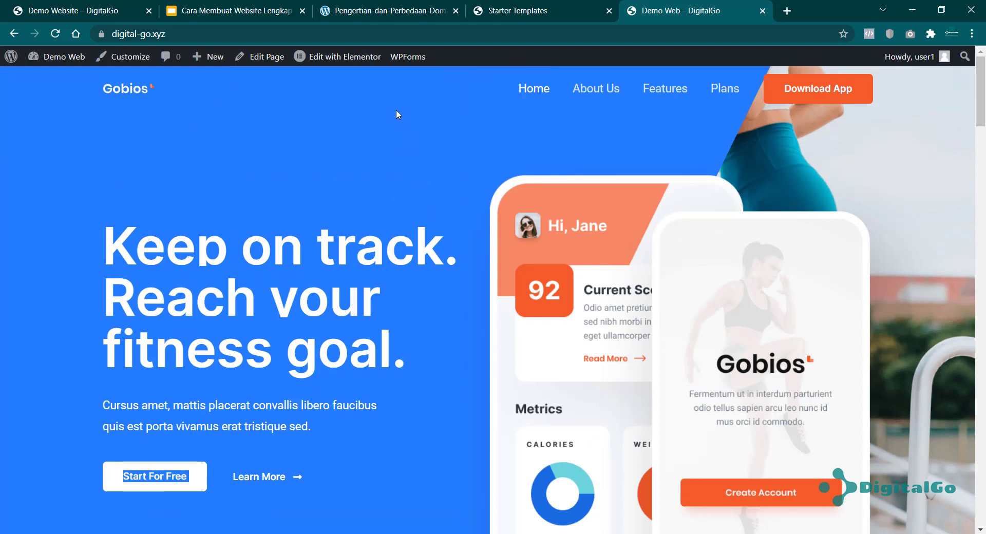
Open the home page for editing with Elementor and look over its hero section
{"action": "mouse_move", "coordinate": [355, 58]}
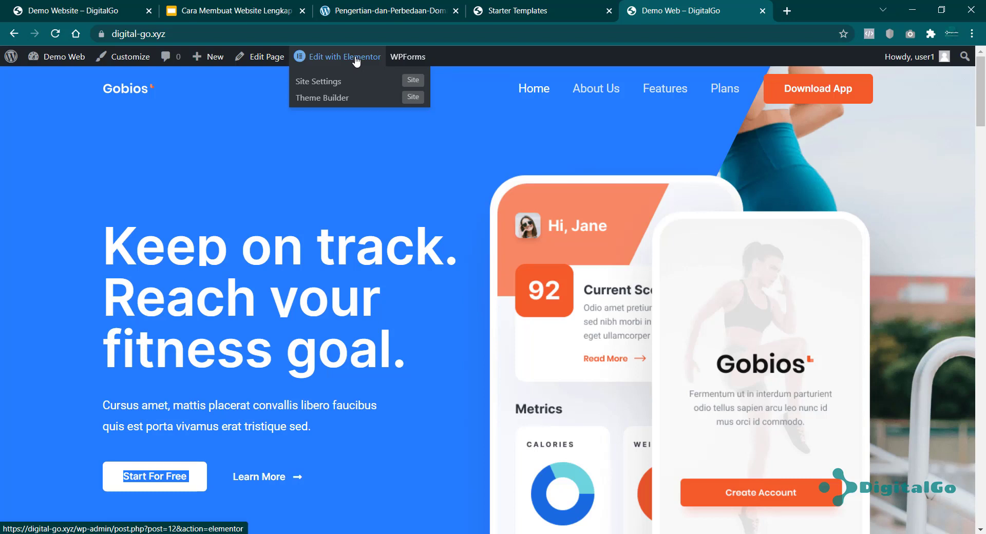
{"action": "left_click", "coordinate": [356, 60]}
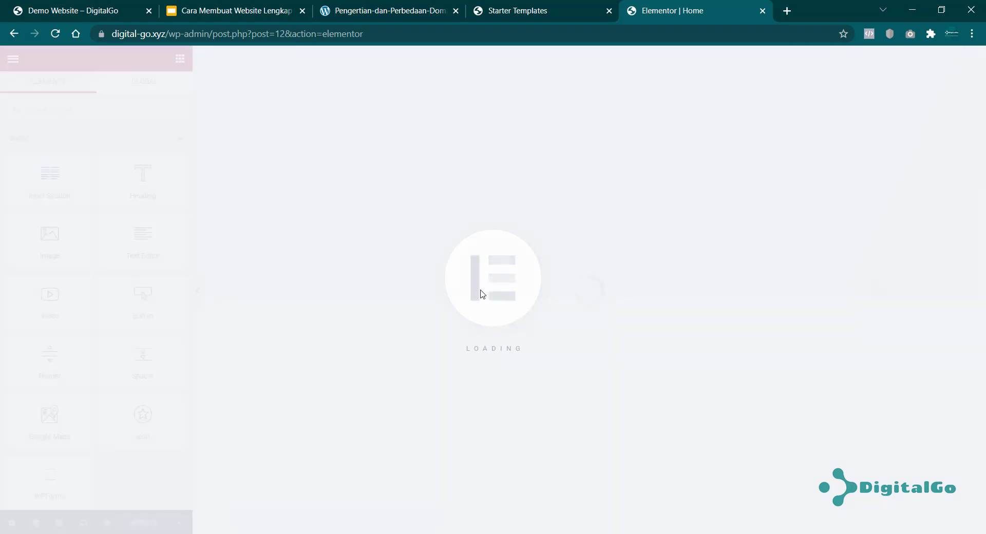
{"action": "scroll", "coordinate": [700, 205], "scroll_direction": "down", "scroll_amount": 5}
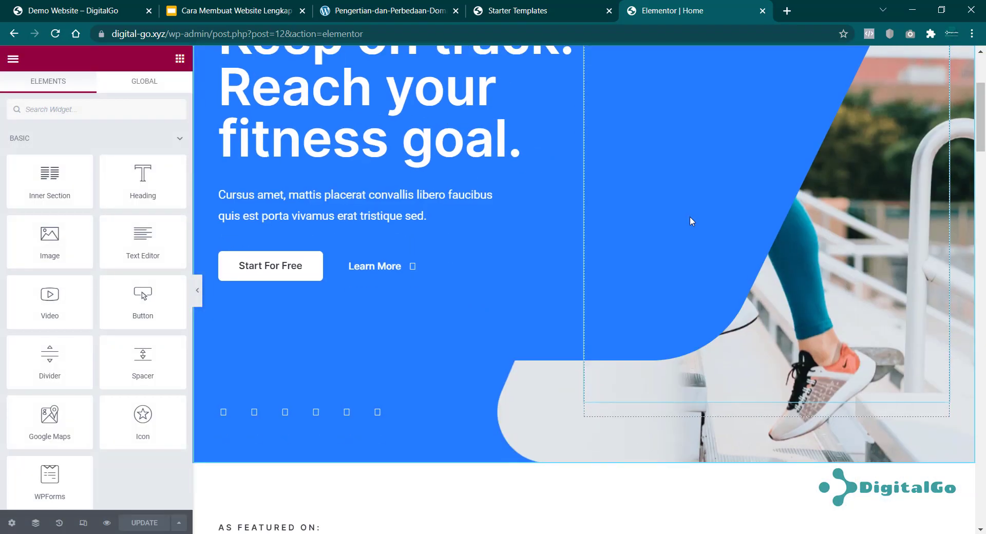
{"action": "scroll", "coordinate": [683, 224], "scroll_direction": "up", "scroll_amount": 5}
{"action": "scroll", "coordinate": [683, 229], "scroll_direction": "down", "scroll_amount": 2}
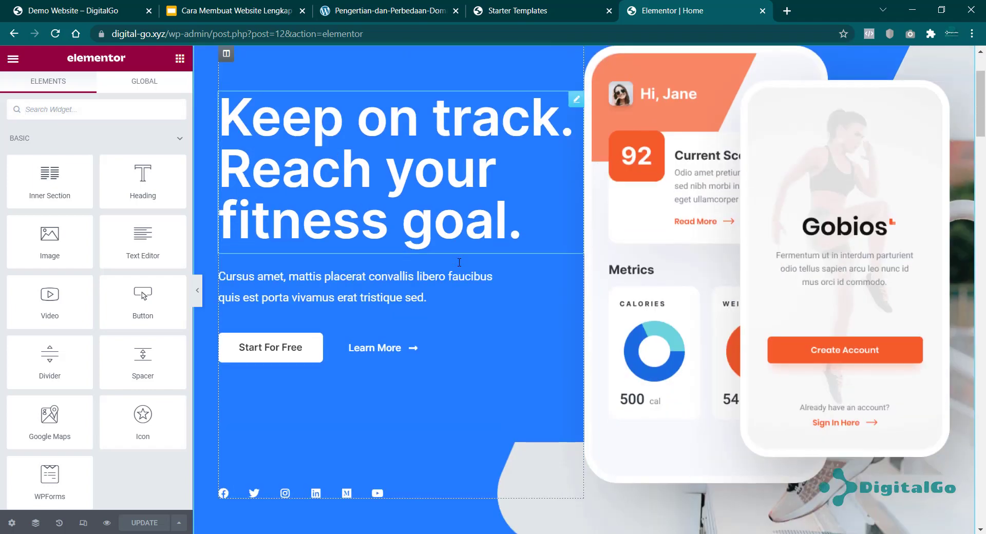
{"action": "scroll", "coordinate": [440, 252], "scroll_direction": "up", "scroll_amount": 2}
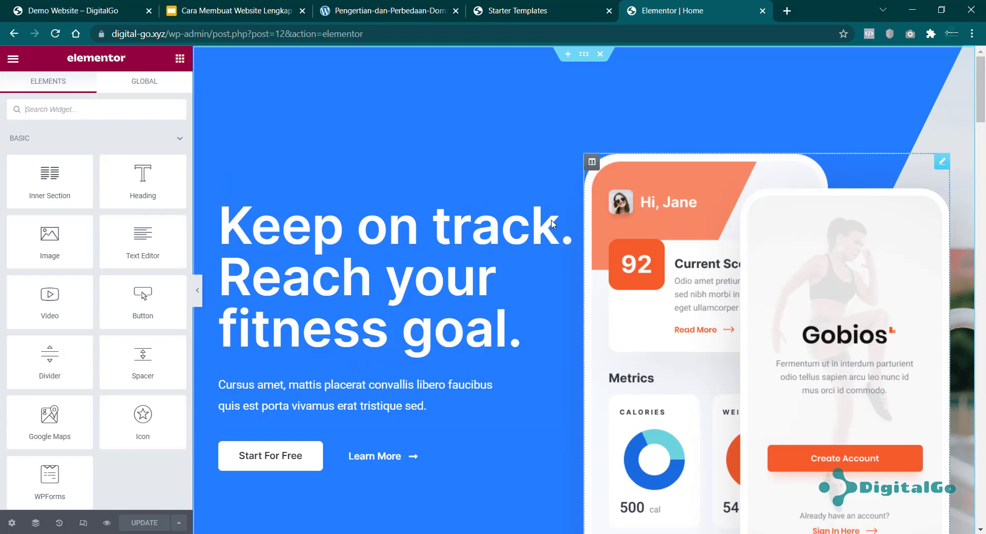
Replace the hero heading's title with "Raih goal impianmu." and update the page
{"action": "left_click", "coordinate": [575, 209]}
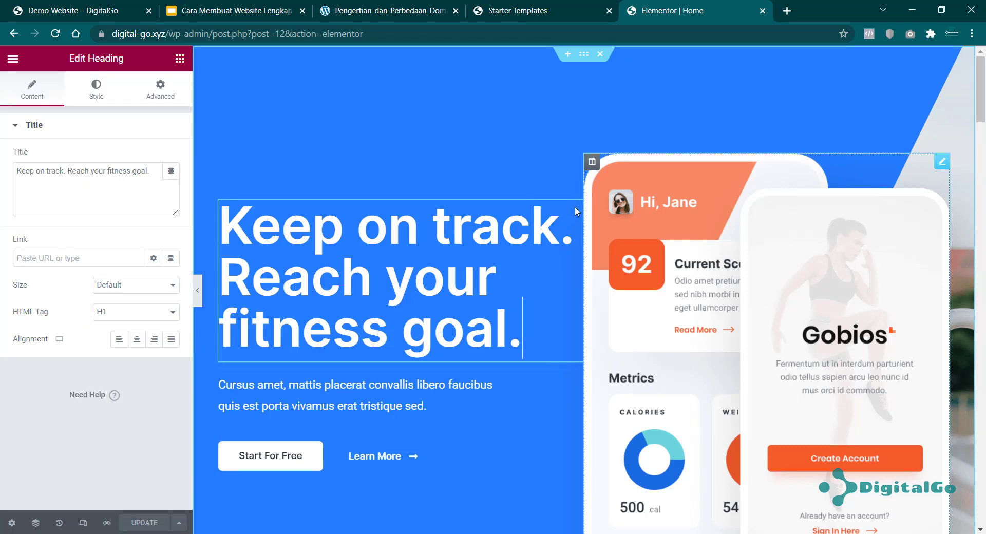
{"action": "left_click", "coordinate": [570, 213]}
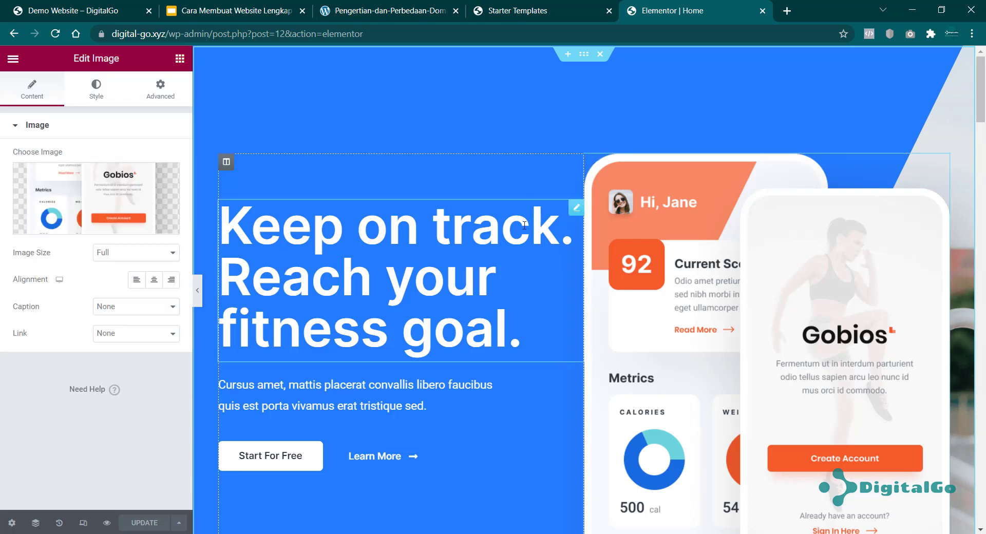
{"action": "left_click", "coordinate": [569, 214]}
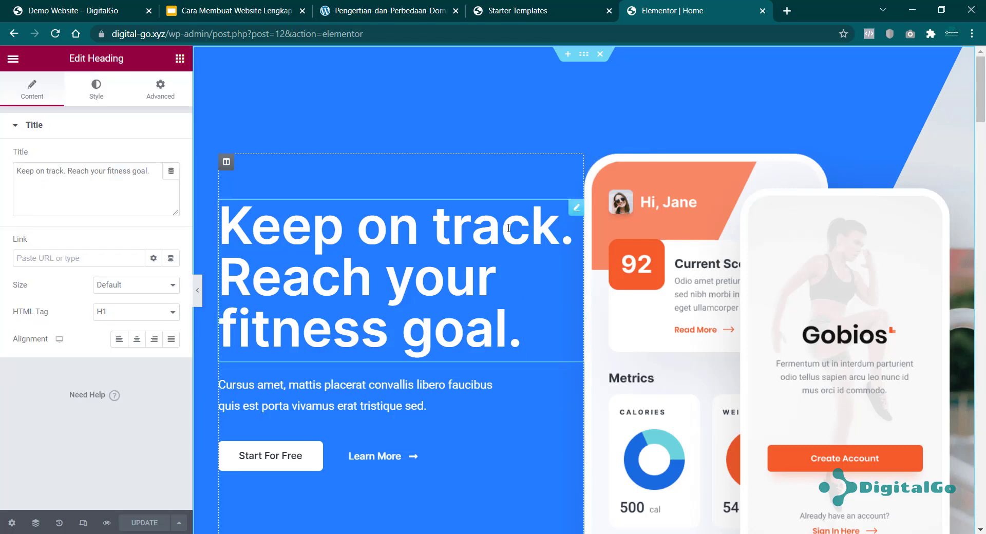
{"action": "left_click", "coordinate": [94, 171]}
{"action": "left_click_drag", "start_coordinate": [157, 174], "coordinate": [17, 181]}
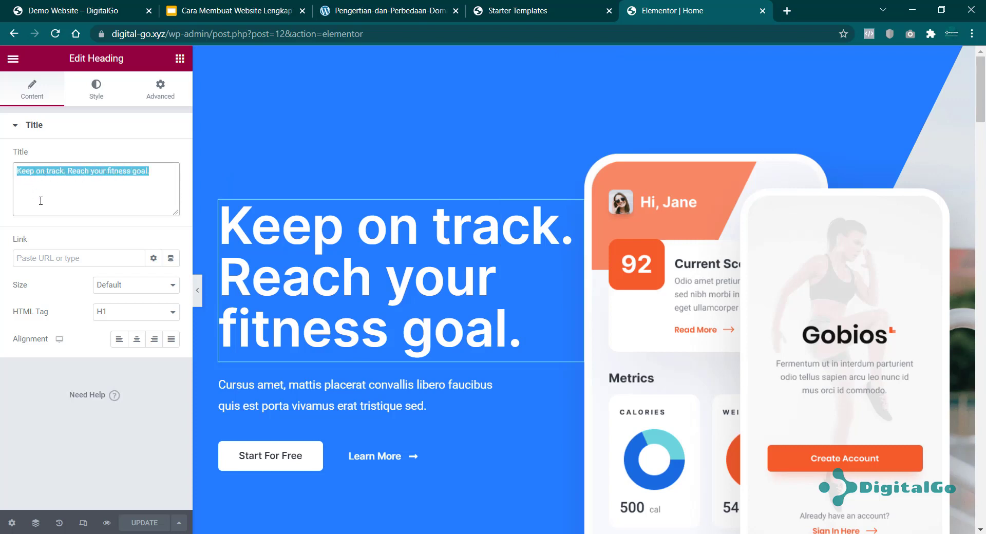
{"action": "type", "text": "Rai"}
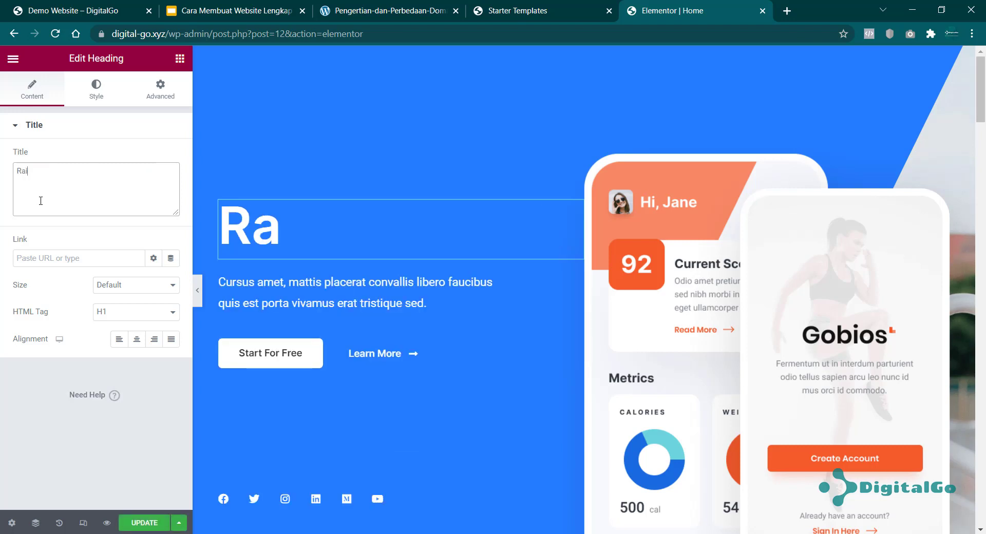
{"action": "type", "text": "h goal "}
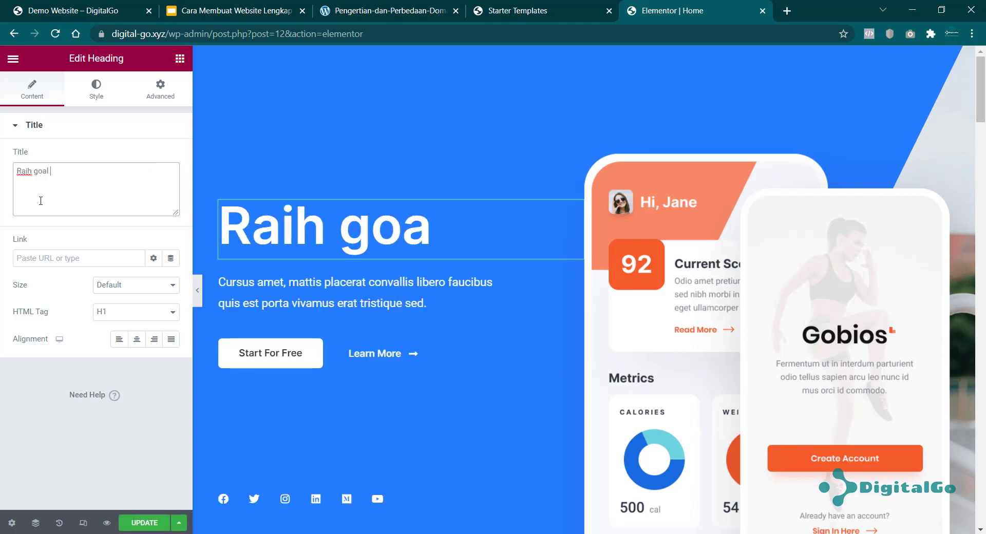
{"action": "type", "text": "impian"}
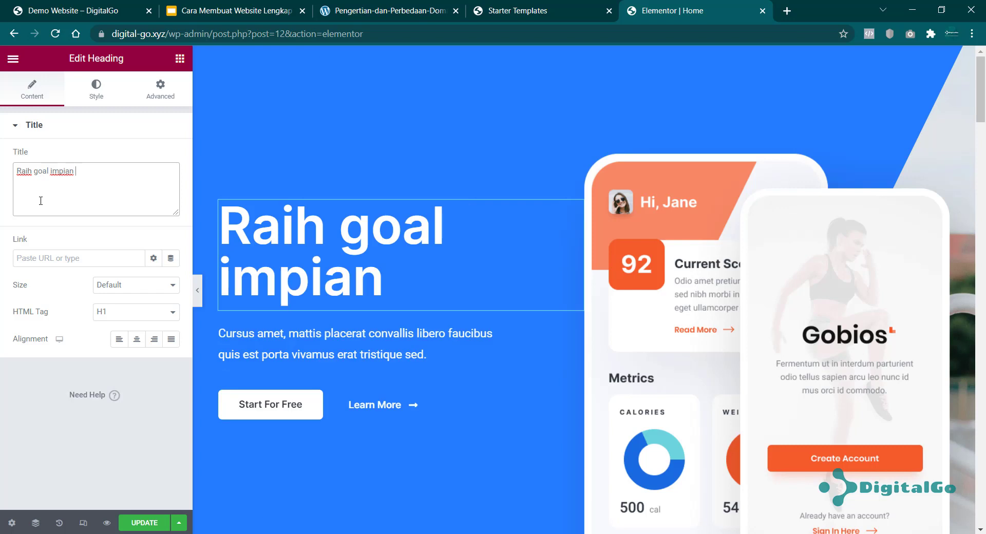
{"action": "type", "text": "mu."}
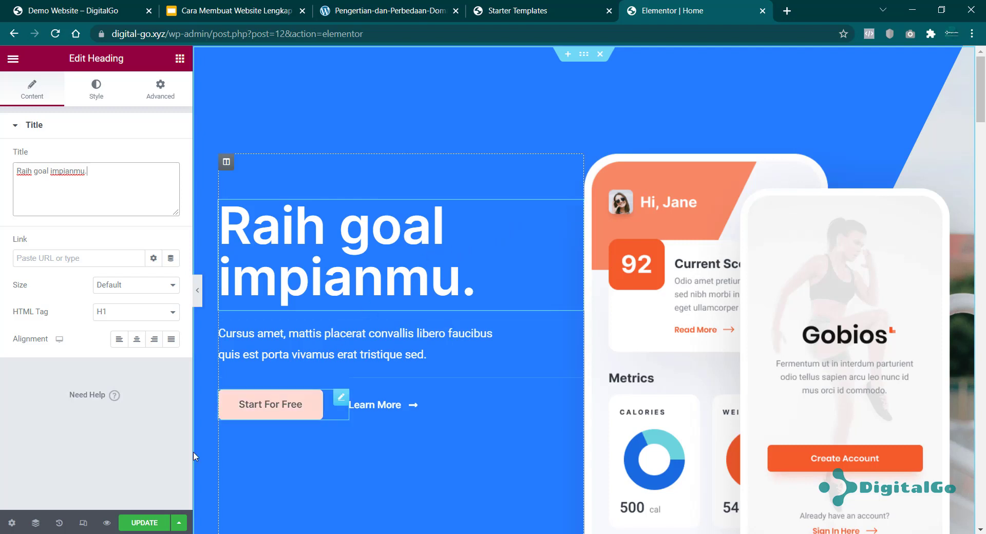
{"action": "left_click", "coordinate": [145, 522]}
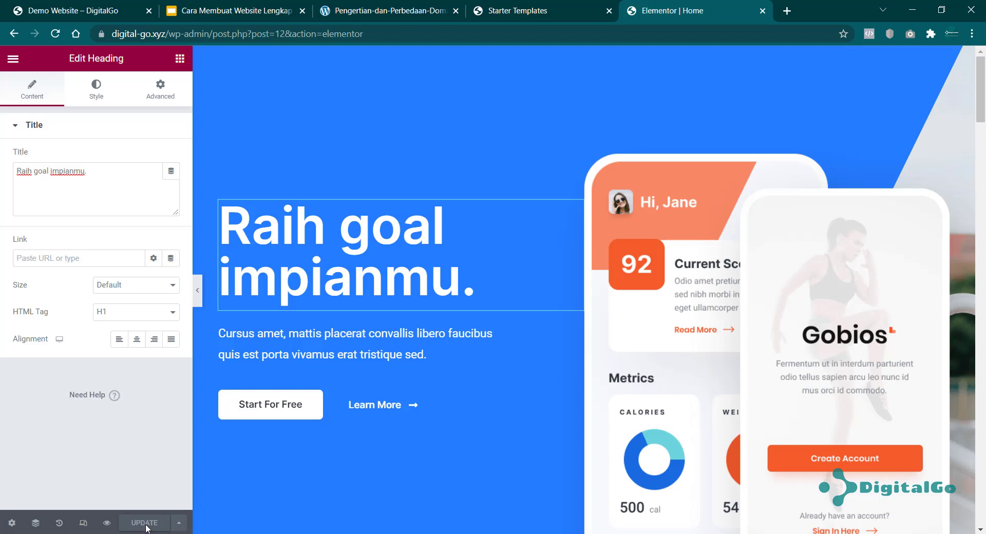
Preview the updated home page and check its hero section
{"action": "left_click", "coordinate": [107, 523]}
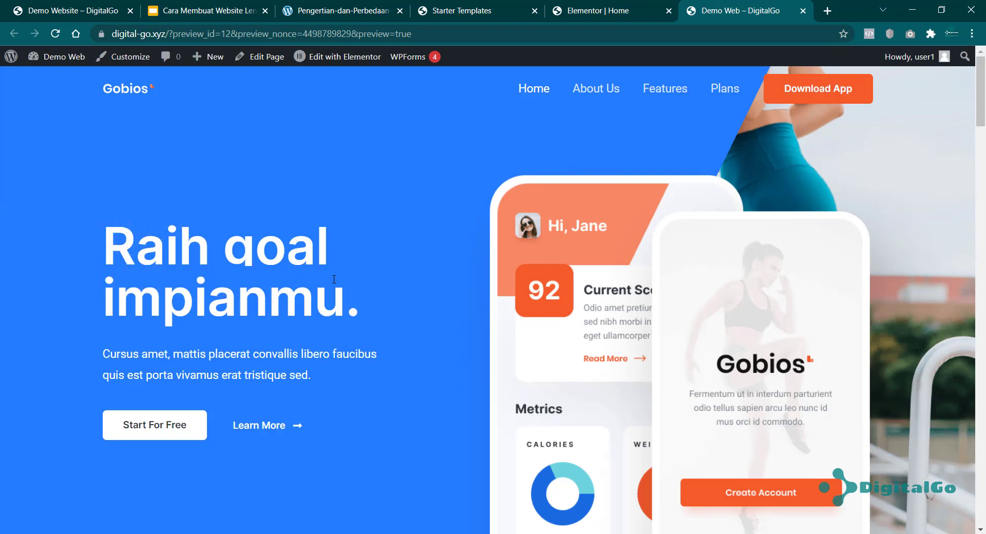
{"action": "scroll", "coordinate": [334, 279], "scroll_direction": "down", "scroll_amount": 3}
{"action": "scroll", "coordinate": [360, 243], "scroll_direction": "down", "scroll_amount": 3}
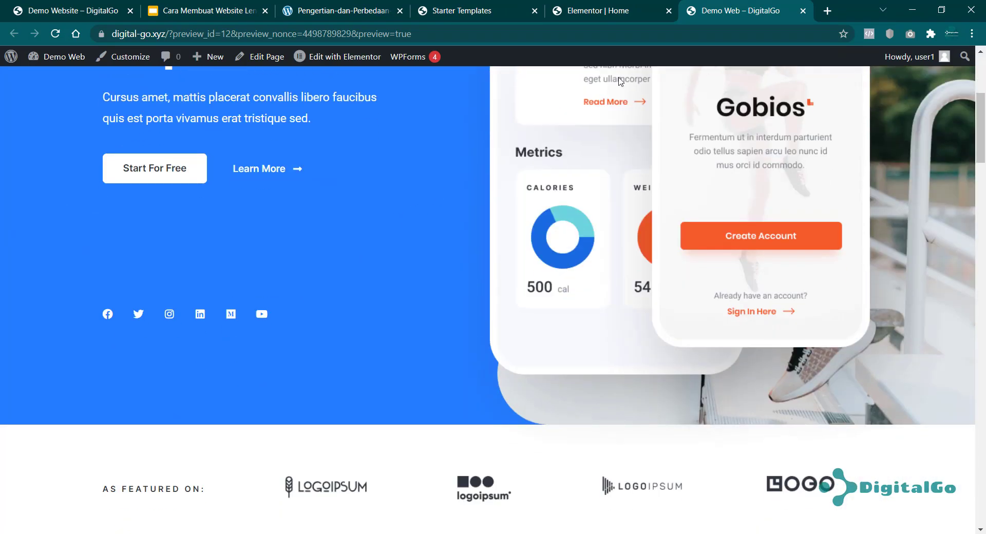
Return to the Elementor editor and delete the "As Featured On" logo section below the hero
{"action": "left_click", "coordinate": [636, 6]}
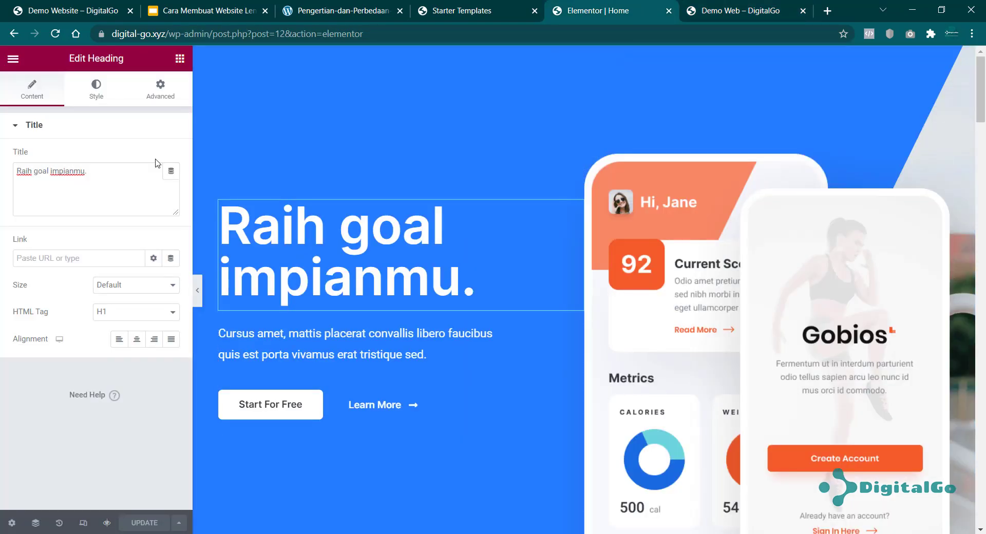
{"action": "scroll", "coordinate": [516, 321], "scroll_direction": "down", "scroll_amount": 3}
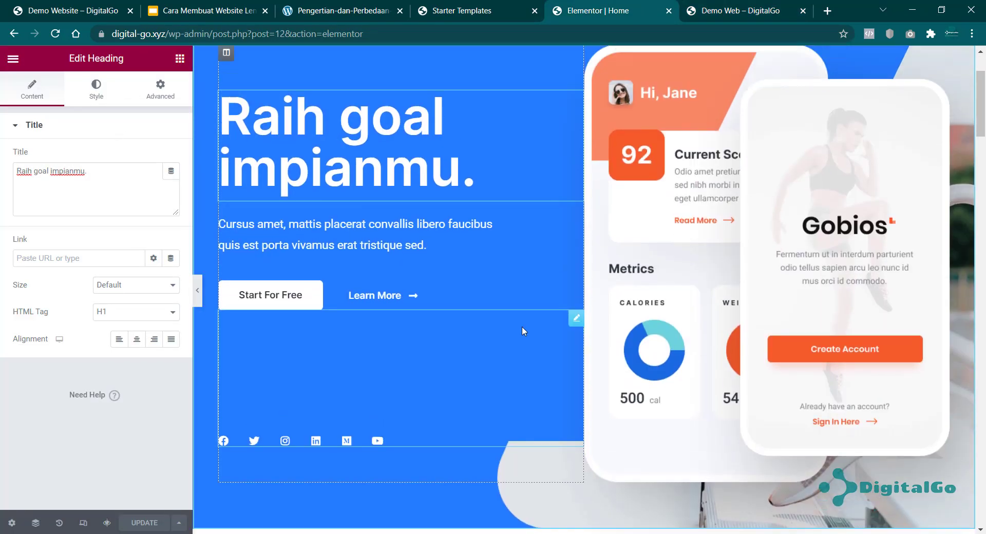
{"action": "scroll", "coordinate": [522, 326], "scroll_direction": "up", "scroll_amount": 3}
{"action": "scroll", "coordinate": [543, 227], "scroll_direction": "down", "scroll_amount": 5}
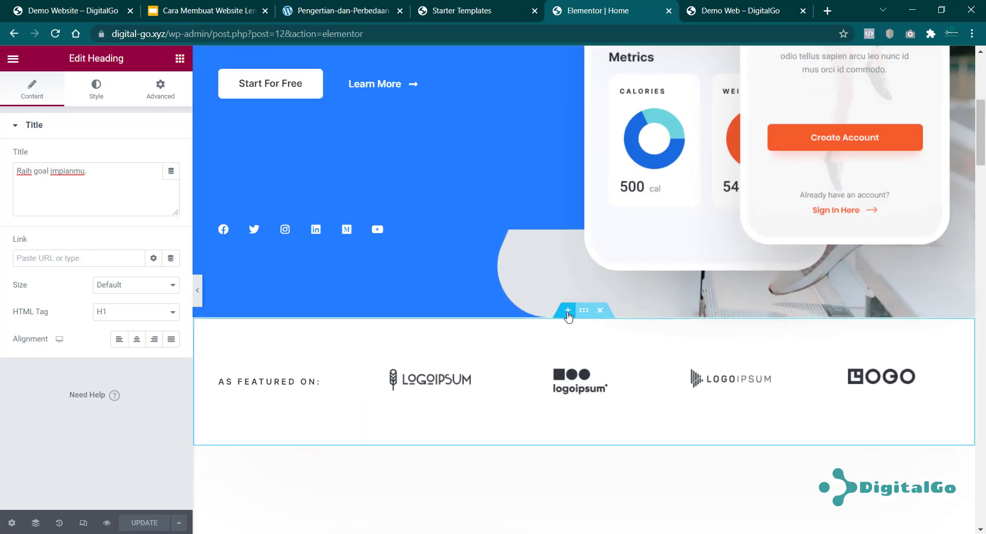
{"action": "left_click", "coordinate": [600, 311]}
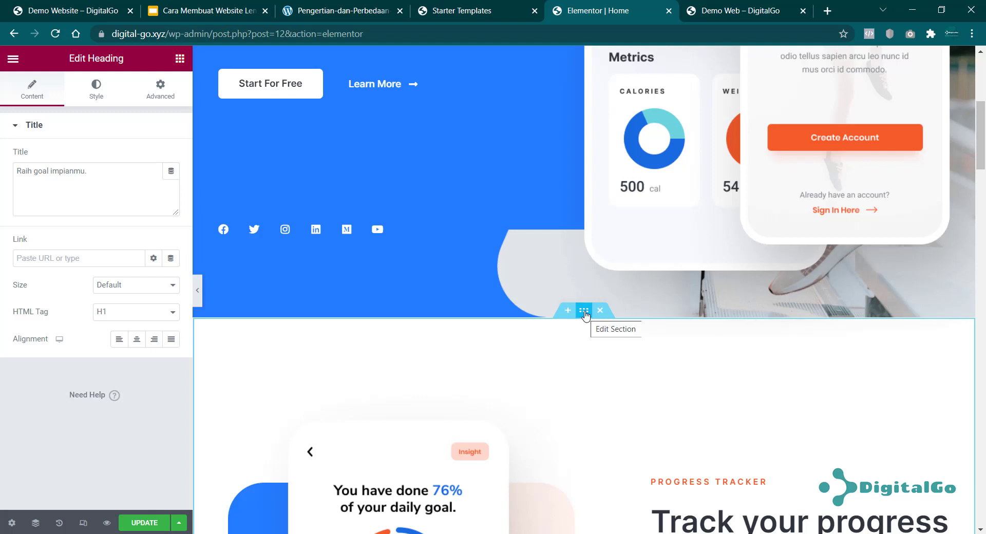
Open the layout settings of the Progress Tracker section and look over where it meets the hero
{"action": "left_click", "coordinate": [584, 310]}
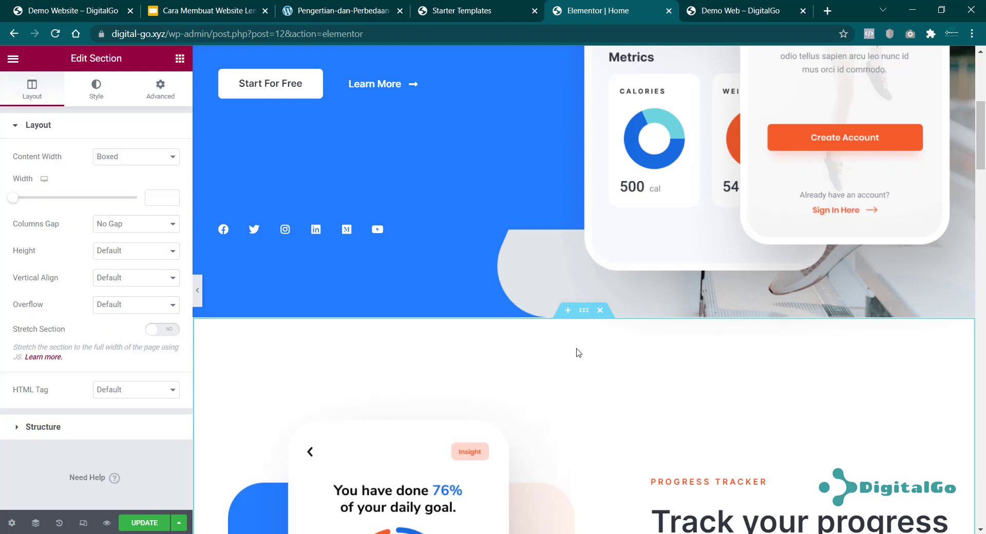
{"action": "scroll", "coordinate": [577, 352], "scroll_direction": "down", "scroll_amount": 4}
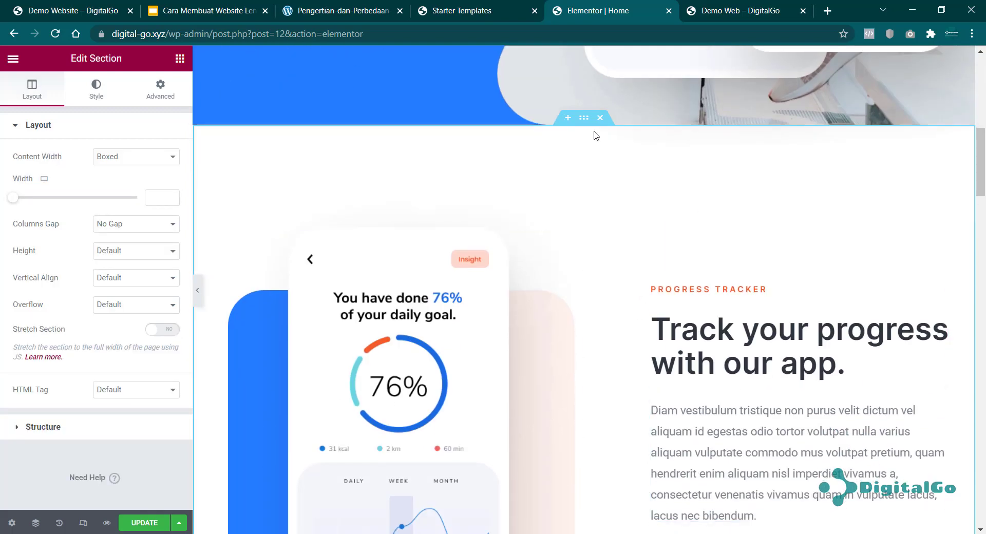
{"action": "scroll", "coordinate": [574, 214], "scroll_direction": "up", "scroll_amount": 4}
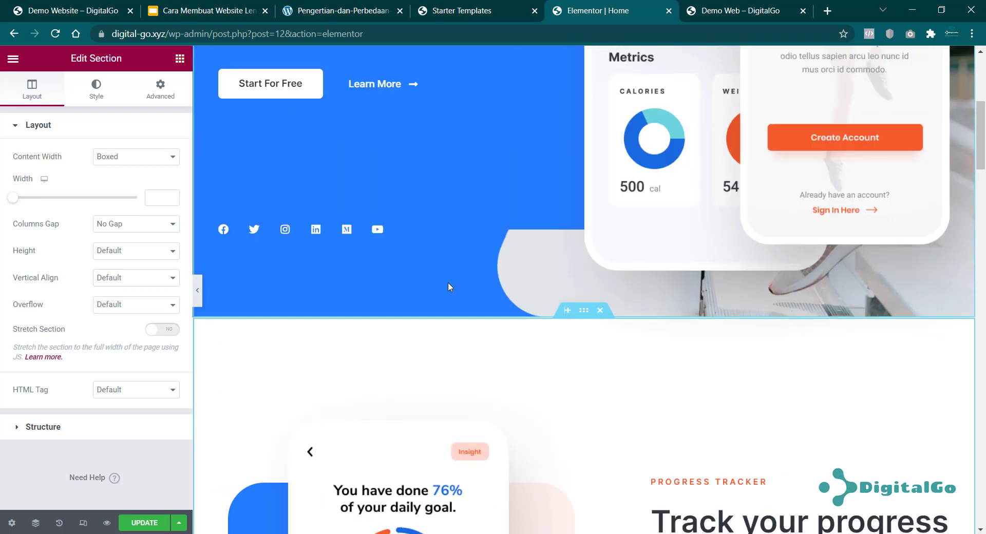
{"action": "scroll", "coordinate": [668, 179], "scroll_direction": "up", "scroll_amount": 1}
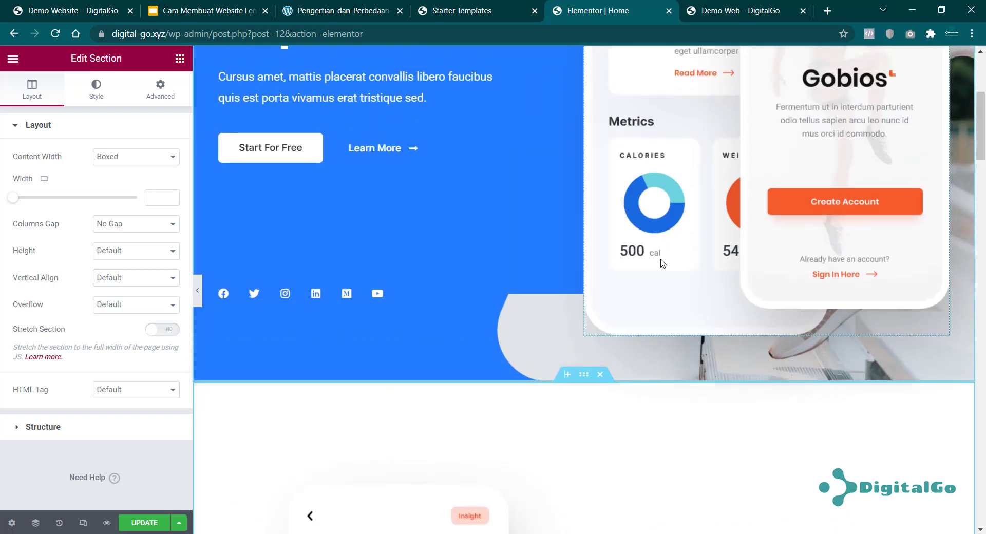
{"action": "scroll", "coordinate": [662, 263], "scroll_direction": "up", "scroll_amount": 1}
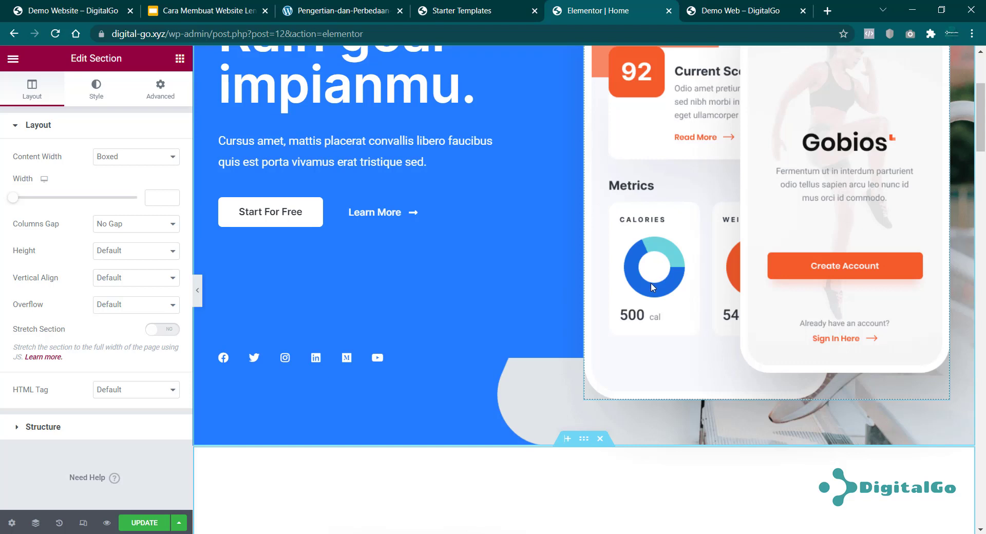
Insert a single-column section between the hero and the Progress Tracker section and place a Heading widget in it
{"action": "left_click", "coordinate": [568, 440]}
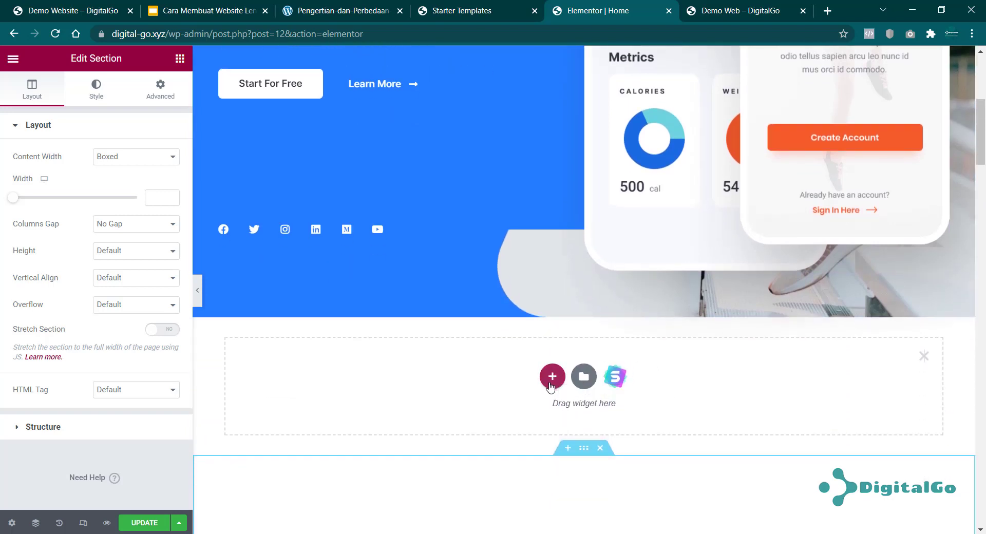
{"action": "left_click", "coordinate": [552, 377]}
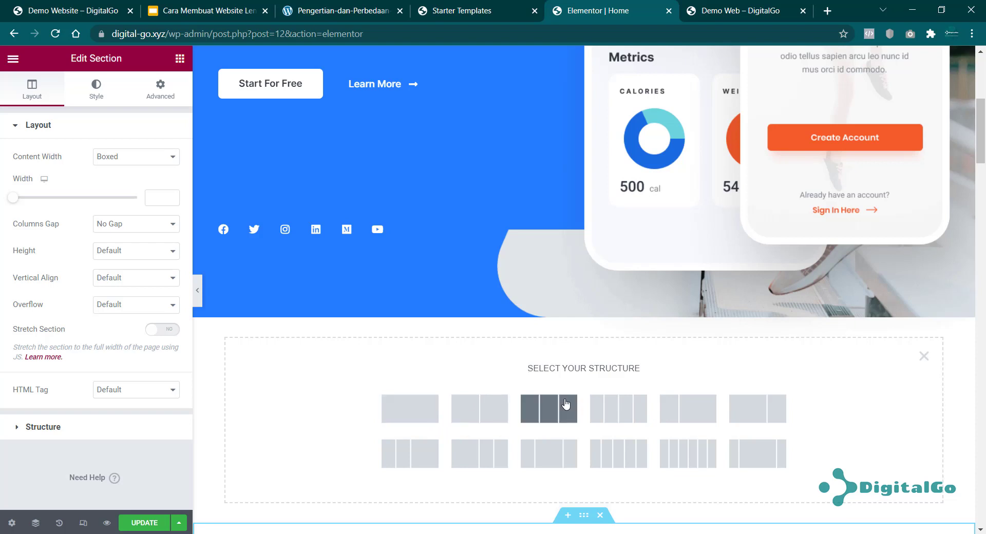
{"action": "left_click", "coordinate": [426, 411]}
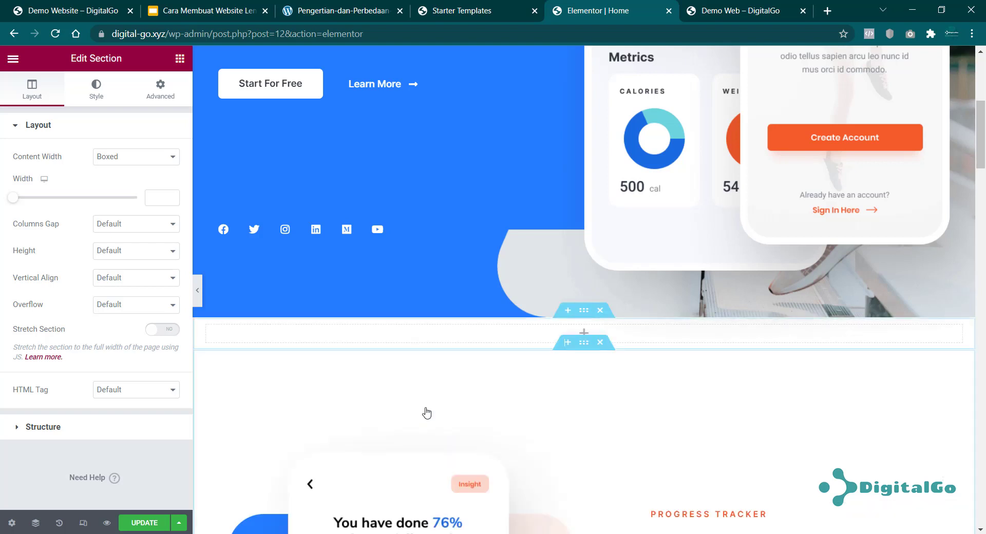
{"action": "left_click", "coordinate": [584, 334]}
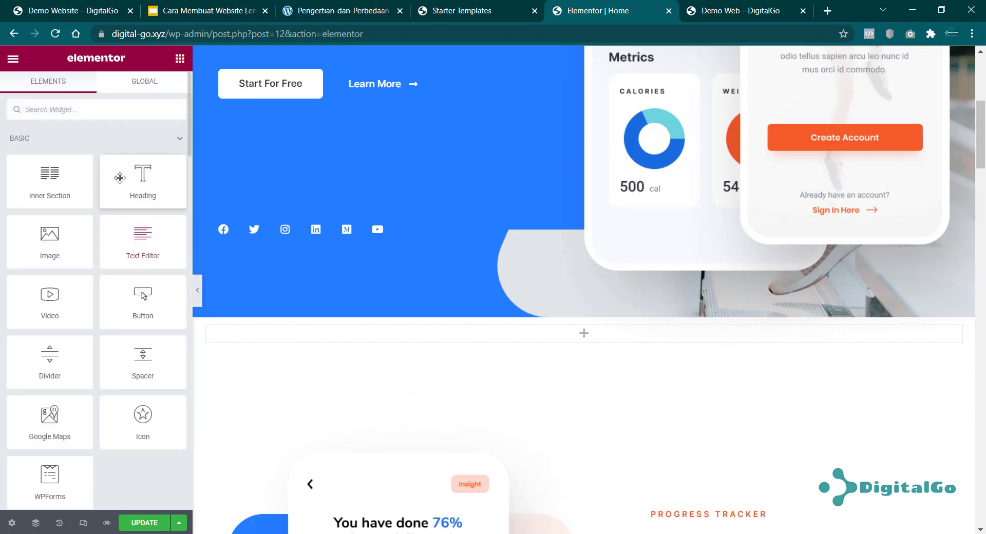
{"action": "left_click_drag", "start_coordinate": [130, 184], "coordinate": [510, 336]}
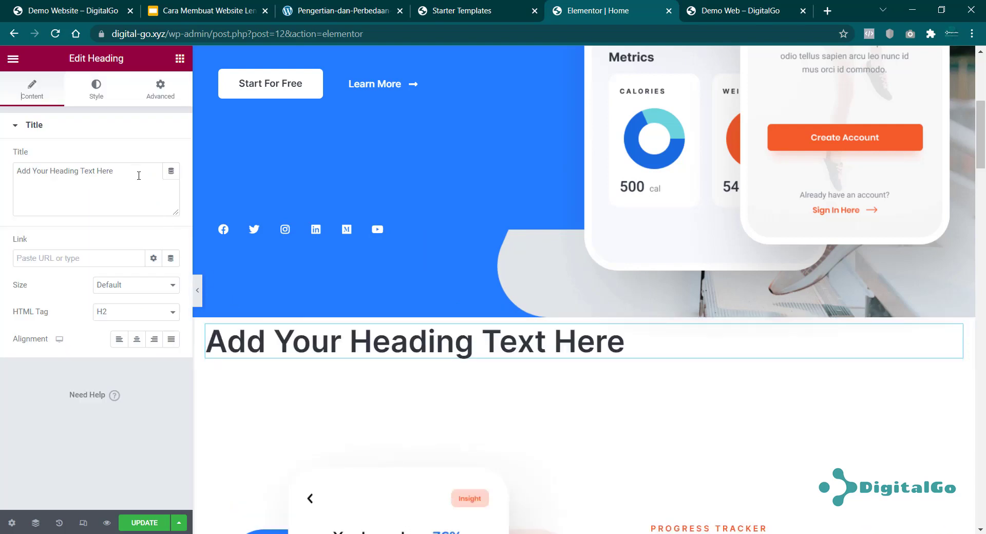
Change the new heading's title to "Ini adalah judul" and align it to the center
{"action": "left_click_drag", "start_coordinate": [139, 175], "coordinate": [11, 164]}
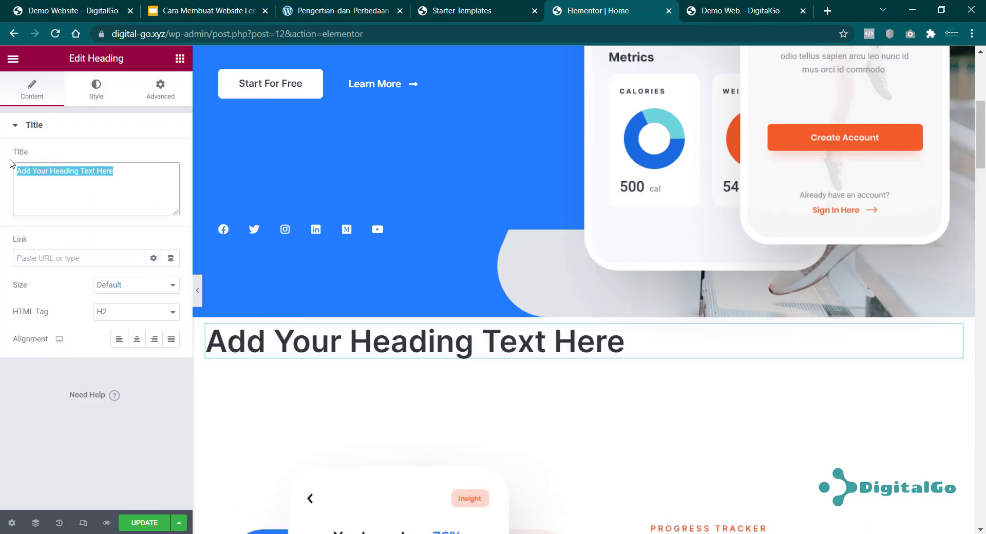
{"action": "type", "text": "Ini adalahh"}
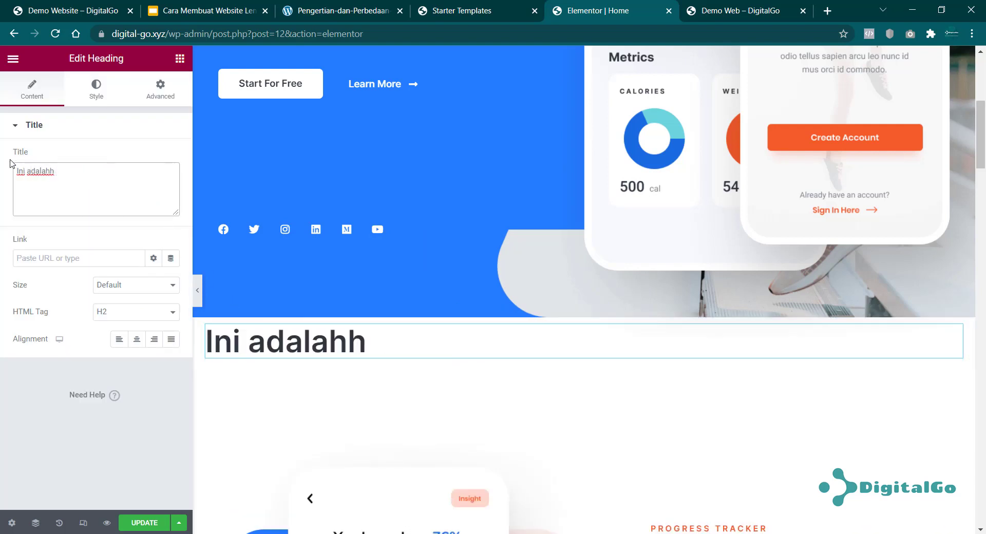
{"action": "key", "text": "BackSpace"}
{"action": "key", "text": "BackSpace"}
{"action": "type", "text": "judul"}
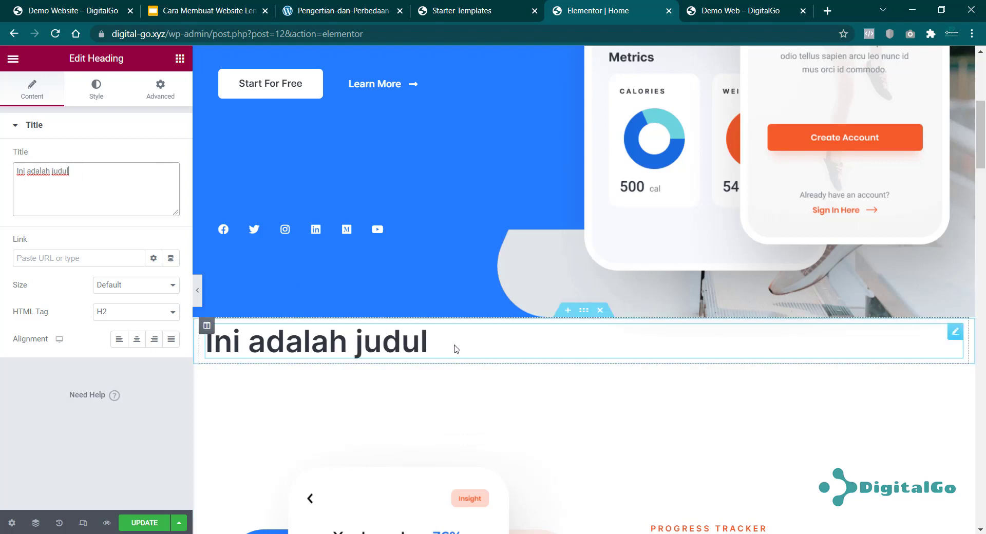
{"action": "left_click", "coordinate": [136, 348]}
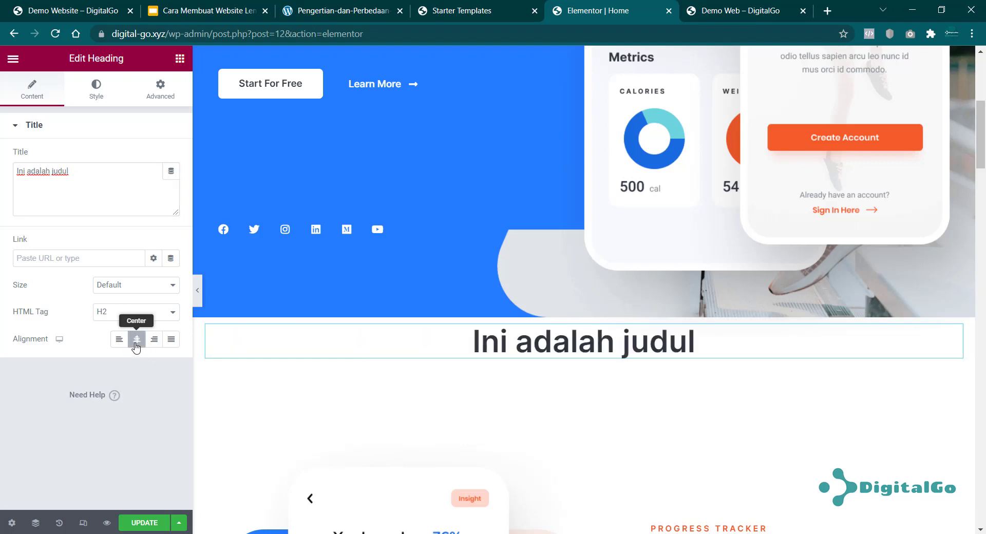
Set the text color of the "Ini adalah judul" heading to red, #DD0909
{"action": "left_click", "coordinate": [96, 88]}
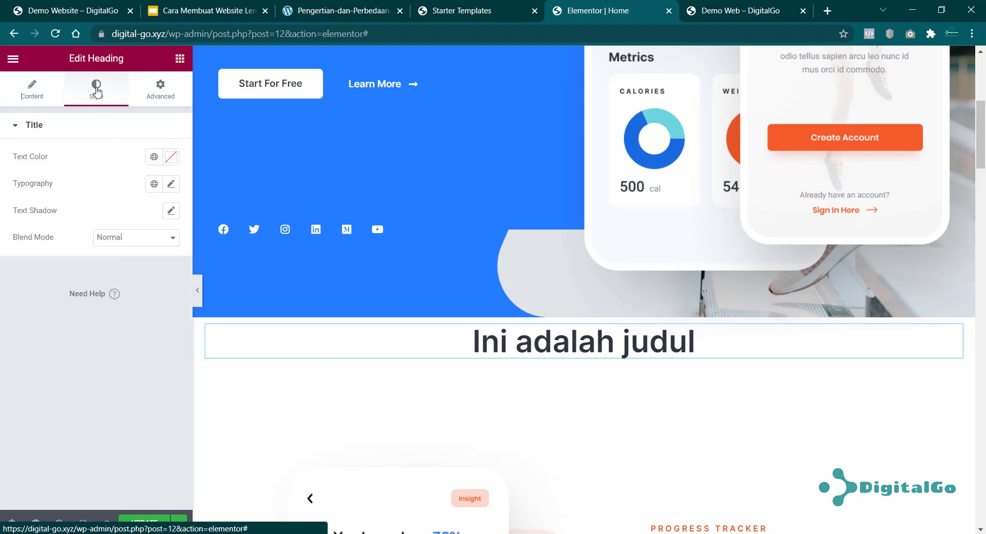
{"action": "left_click", "coordinate": [171, 164]}
{"action": "left_click", "coordinate": [149, 223]}
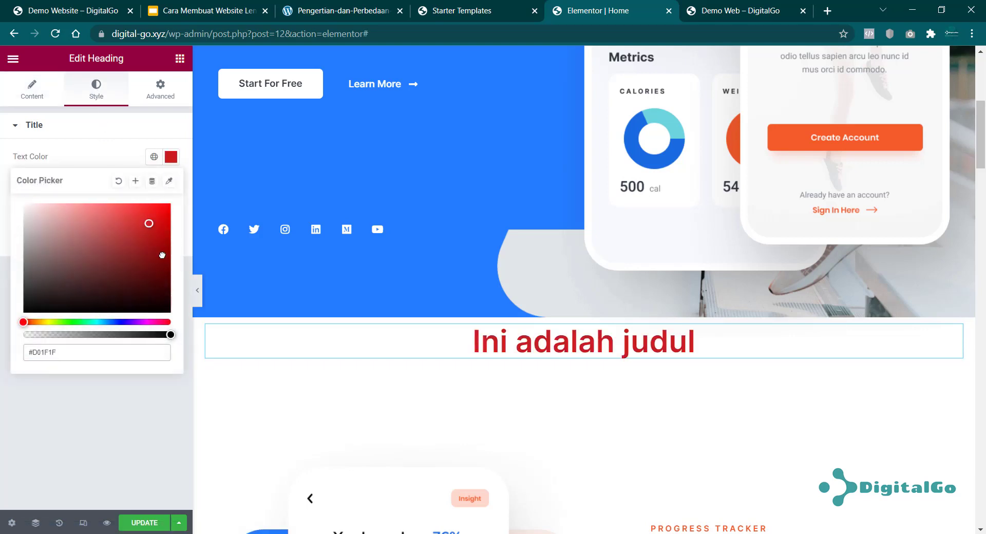
{"action": "mouse_move", "coordinate": [162, 255]}
{"action": "left_mouse_down"}
{"action": "mouse_move", "coordinate": [164, 274]}
{"action": "mouse_move", "coordinate": [165, 218]}
{"action": "left_mouse_up"}
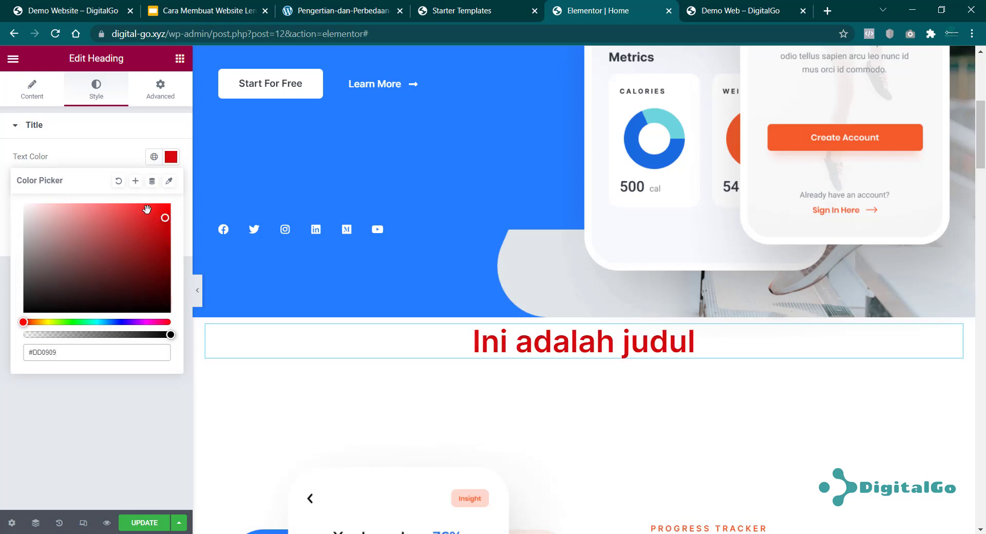
{"action": "left_click", "coordinate": [118, 148]}
{"action": "left_click", "coordinate": [125, 132]}
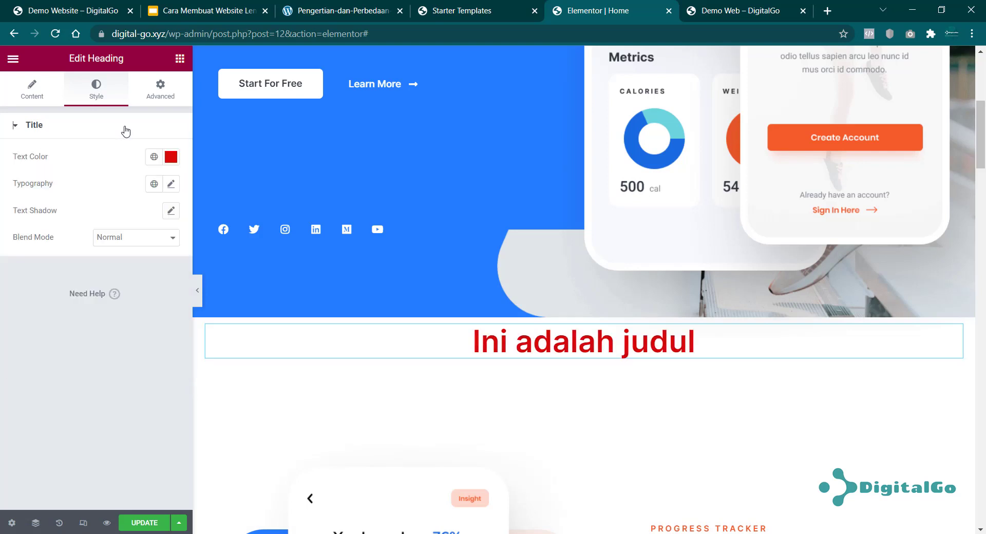
Set the "Ini adalah judul" heading's typography to the Arial family, size 30 px and weight 800
{"action": "left_click", "coordinate": [171, 185]}
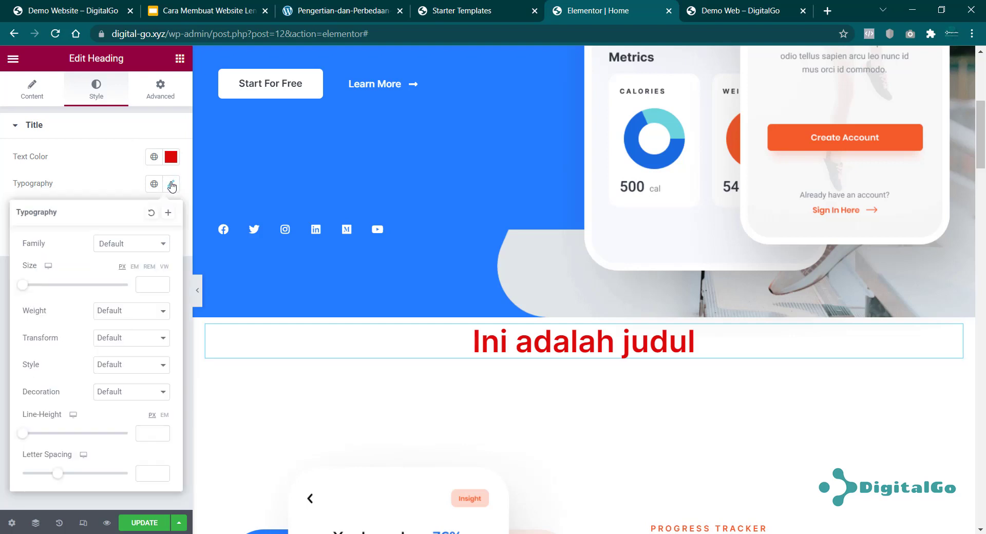
{"action": "left_click", "coordinate": [124, 243]}
{"action": "left_click", "coordinate": [120, 312]}
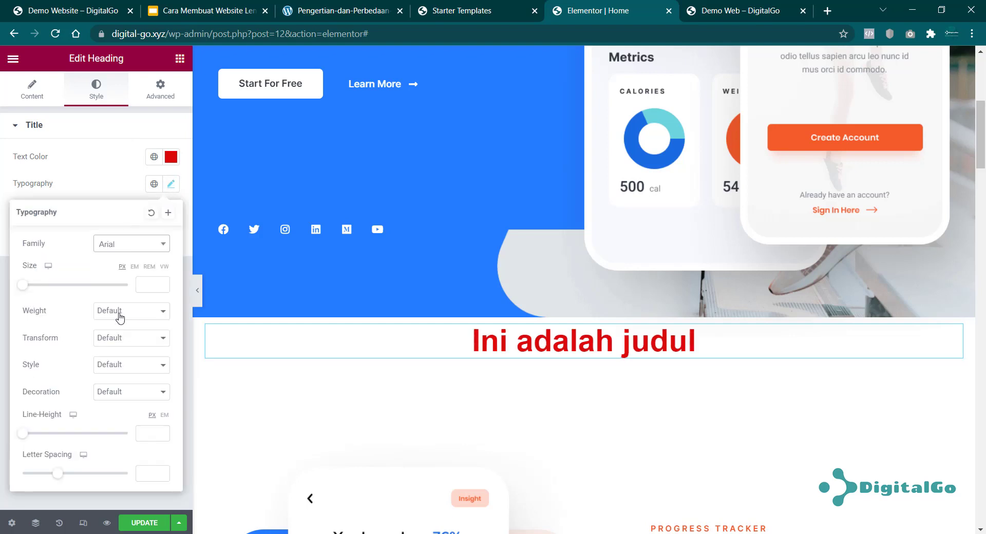
{"action": "left_click", "coordinate": [147, 283]}
{"action": "mouse_move", "coordinate": [27, 289]}
{"action": "left_mouse_down"}
{"action": "mouse_move", "coordinate": [65, 294]}
{"action": "mouse_move", "coordinate": [41, 293]}
{"action": "left_mouse_up"}
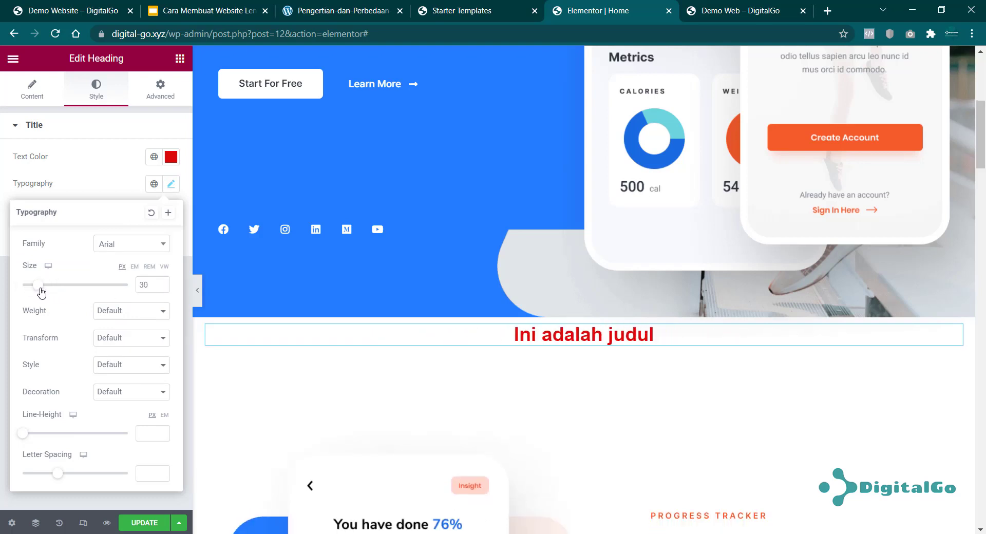
{"action": "left_click", "coordinate": [133, 321]}
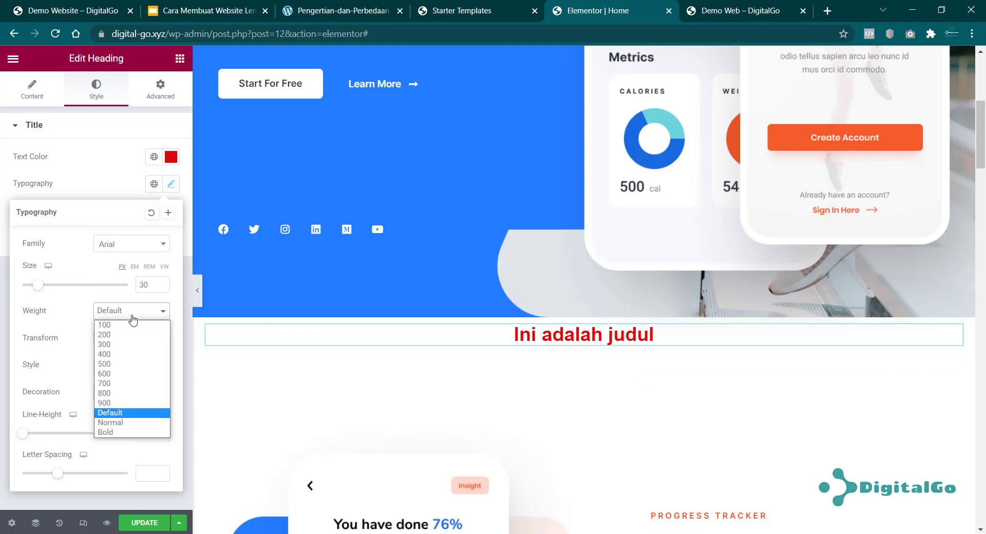
{"action": "left_click", "coordinate": [121, 352]}
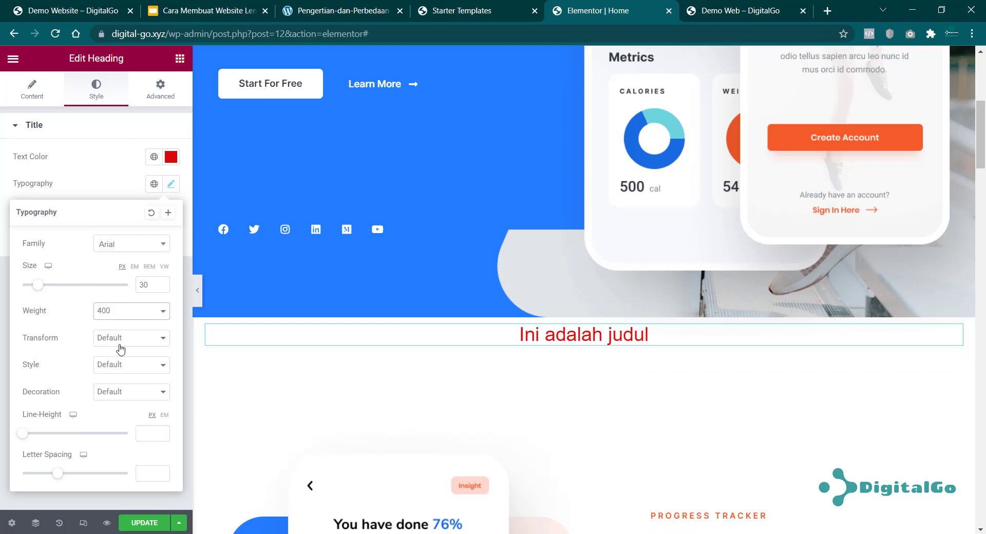
{"action": "left_click", "coordinate": [138, 321]}
{"action": "left_click", "coordinate": [111, 394]}
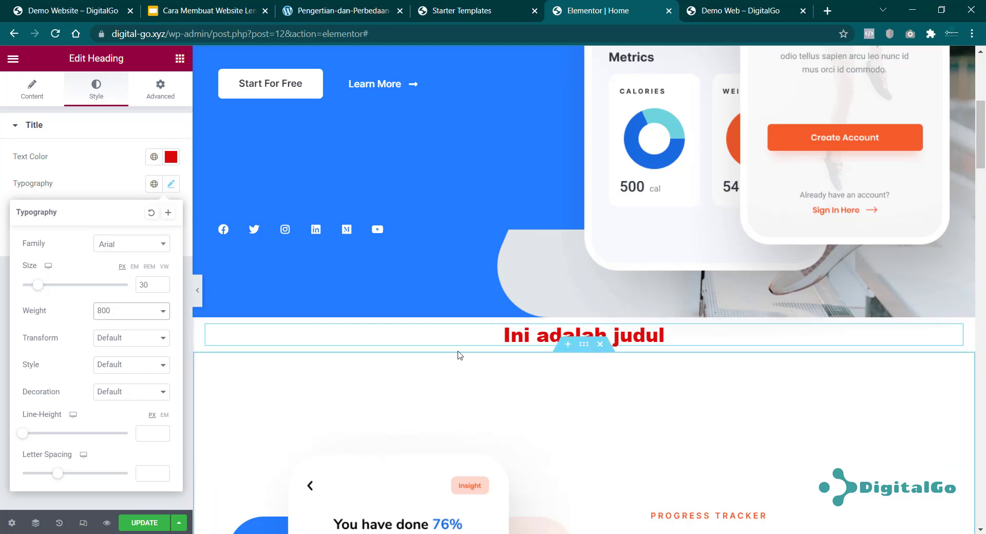
{"action": "left_click", "coordinate": [3, 433]}
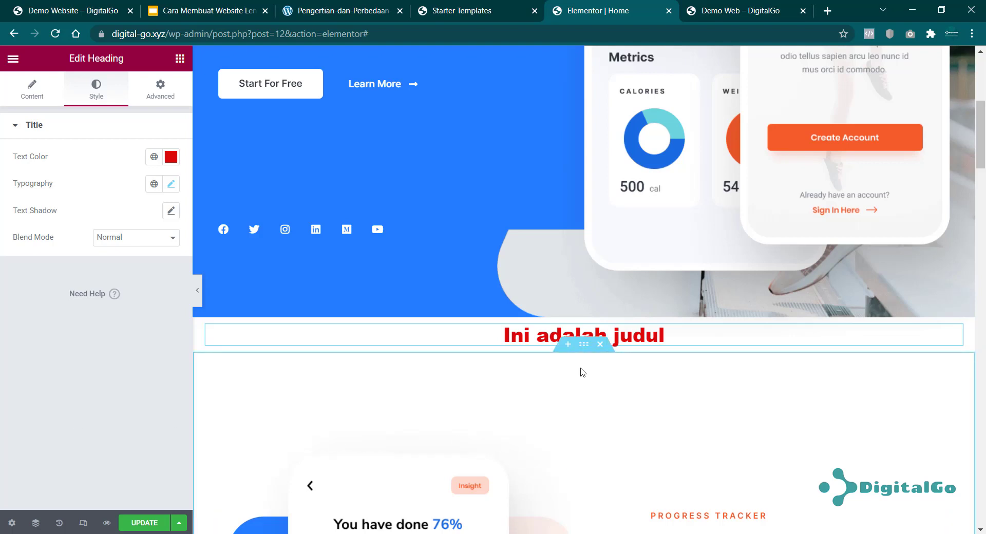
Insert a single-column section above the hero and place an Image widget in it
{"action": "left_click", "coordinate": [569, 345]}
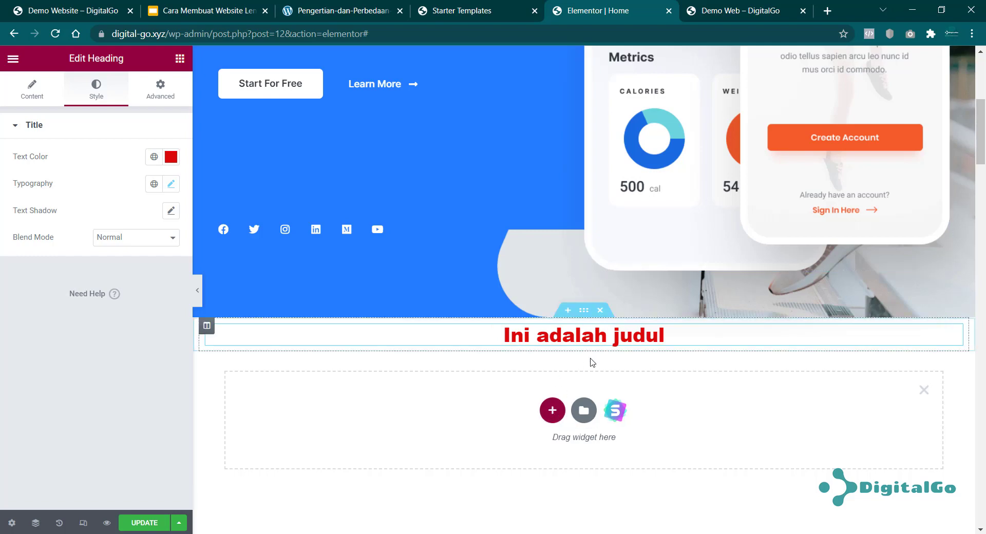
{"action": "scroll", "coordinate": [593, 359], "scroll_direction": "up", "scroll_amount": 6}
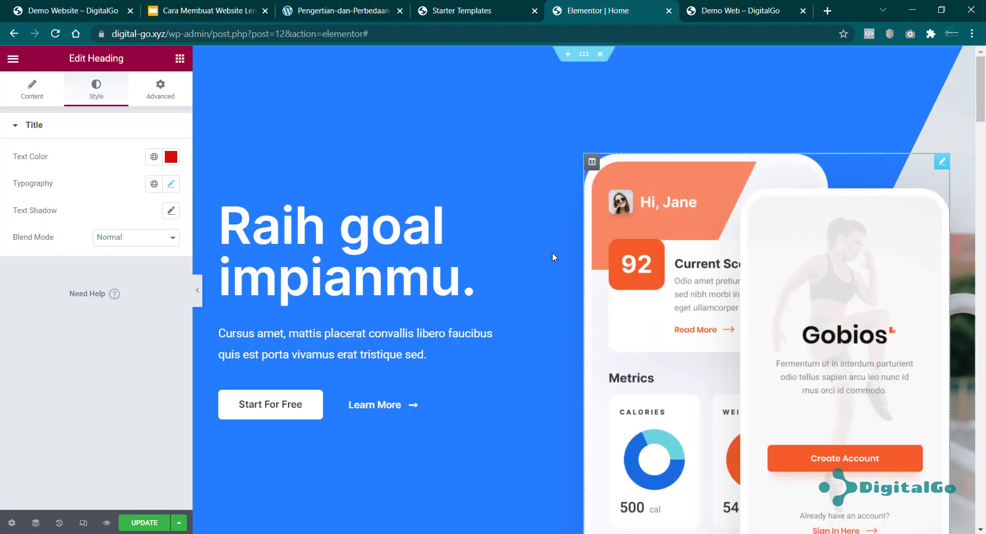
{"action": "left_click", "coordinate": [567, 56]}
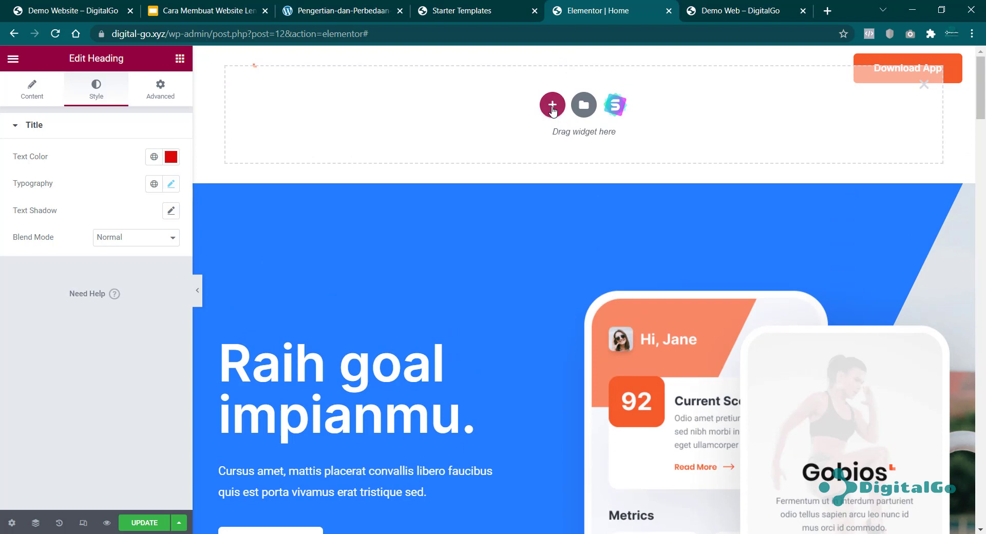
{"action": "left_click", "coordinate": [552, 106]}
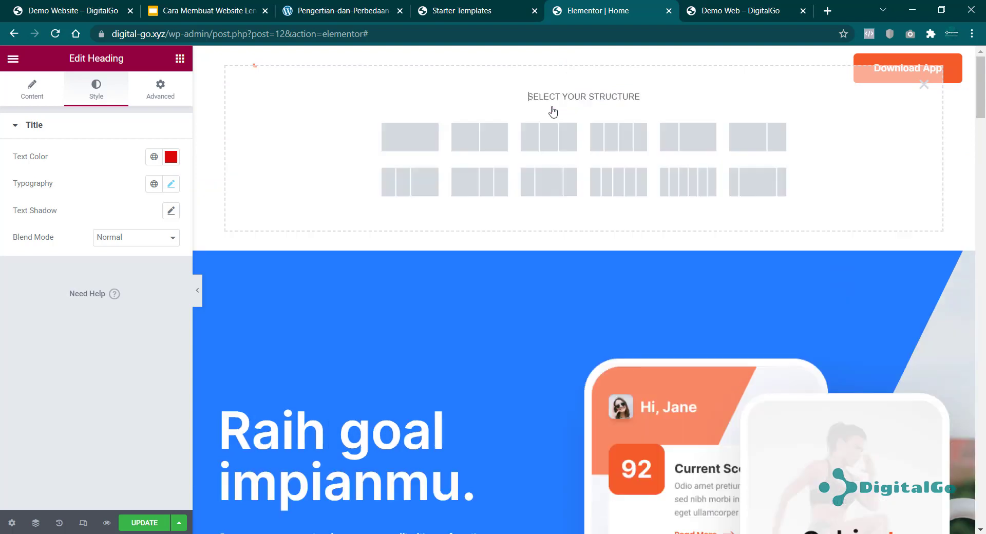
{"action": "left_click", "coordinate": [415, 134]}
{"action": "left_click", "coordinate": [585, 67]}
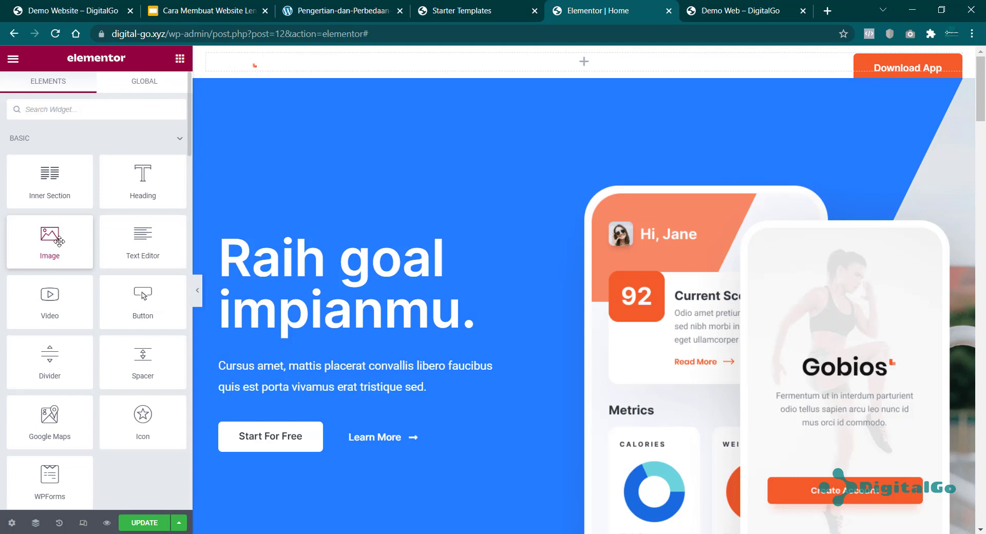
{"action": "left_click_drag", "start_coordinate": [59, 241], "coordinate": [566, 67]}
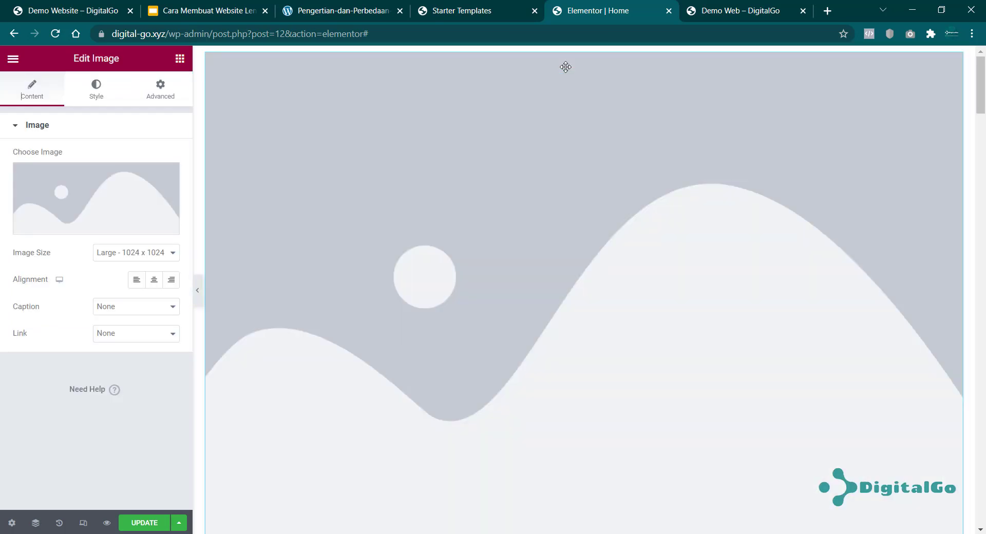
Set the Image widget's picture to the "Outdoor Workout" phone mockup from the media library
{"action": "left_click", "coordinate": [123, 192]}
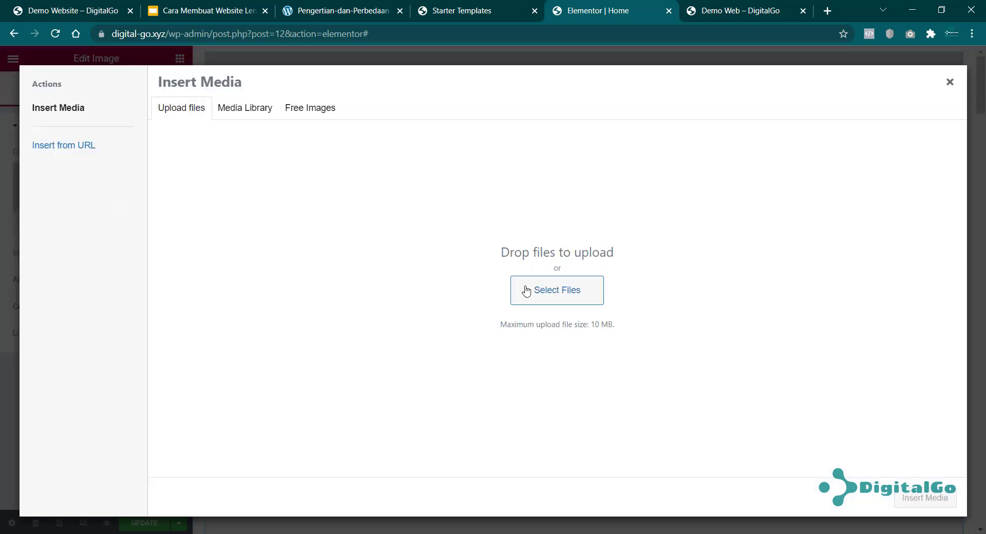
{"action": "left_click", "coordinate": [246, 110]}
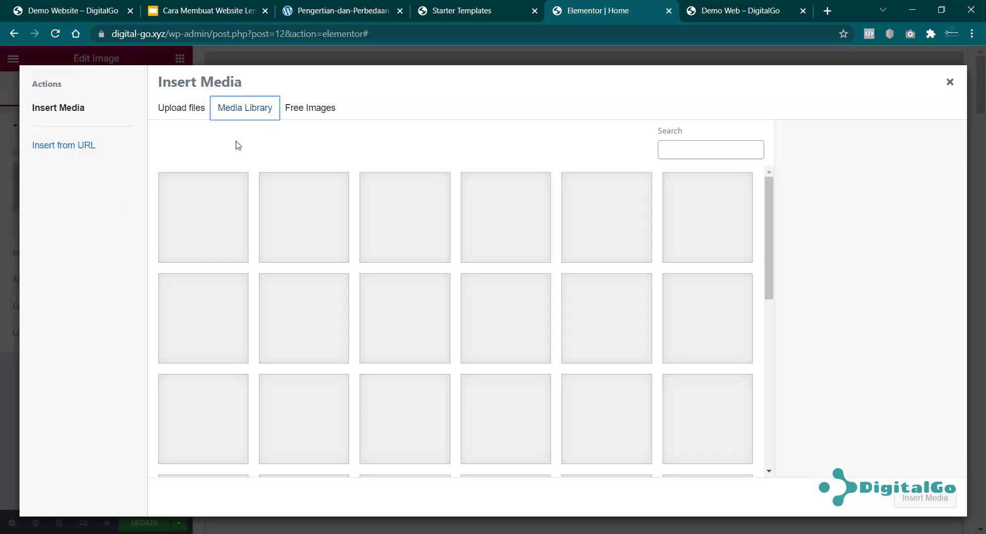
{"action": "left_click", "coordinate": [587, 332]}
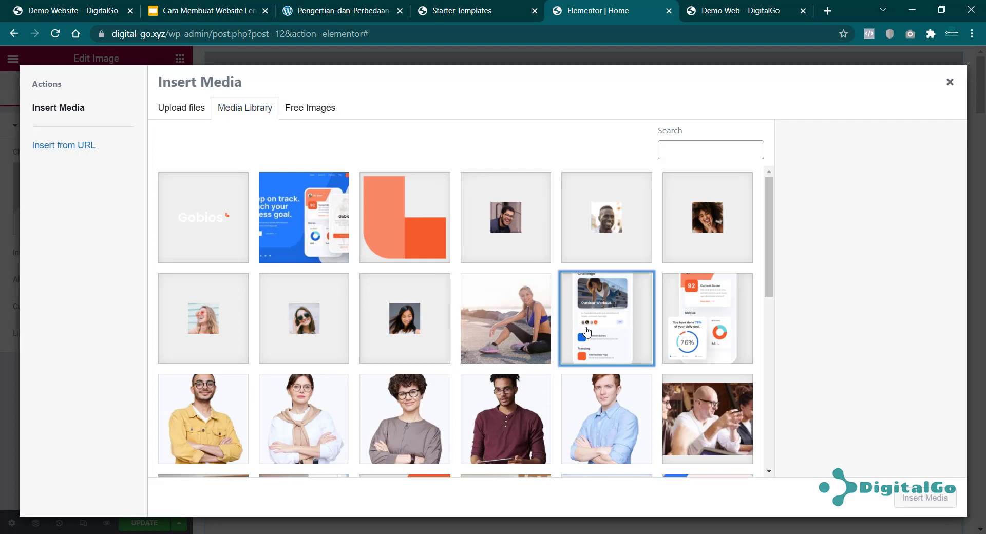
{"action": "left_click", "coordinate": [925, 499]}
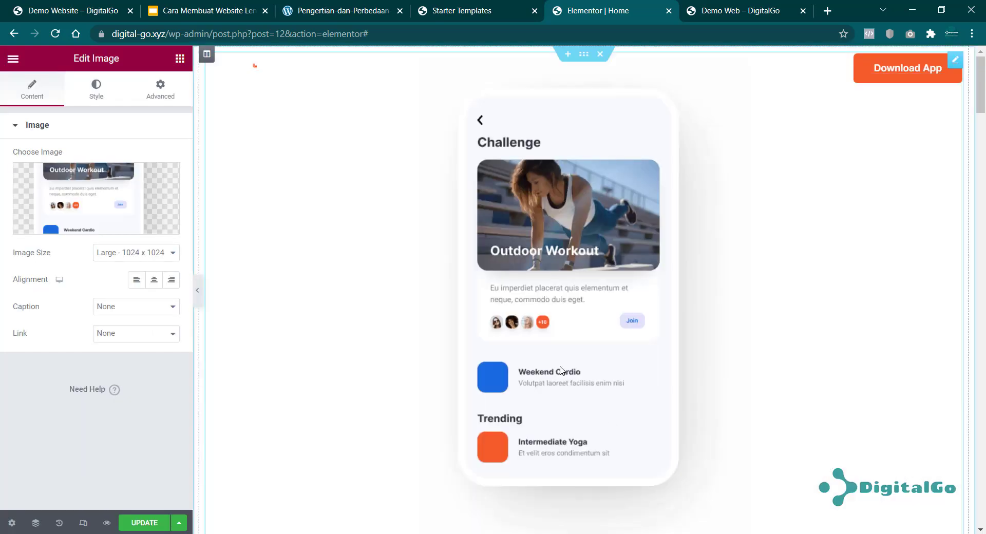
{"action": "scroll", "coordinate": [586, 233], "scroll_direction": "down", "scroll_amount": 5}
{"action": "scroll", "coordinate": [593, 257], "scroll_direction": "up", "scroll_amount": 4}
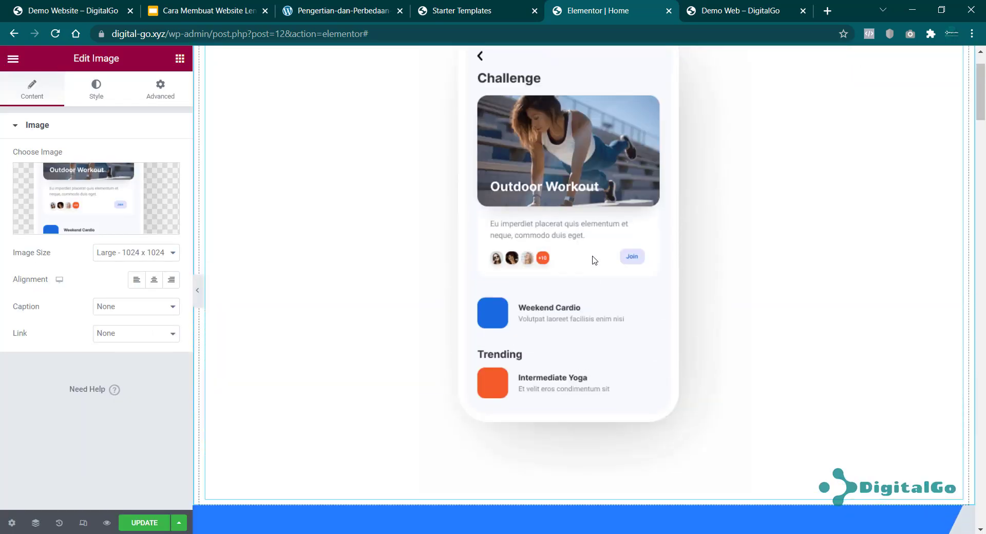
{"action": "scroll", "coordinate": [594, 260], "scroll_direction": "up", "scroll_amount": 1}
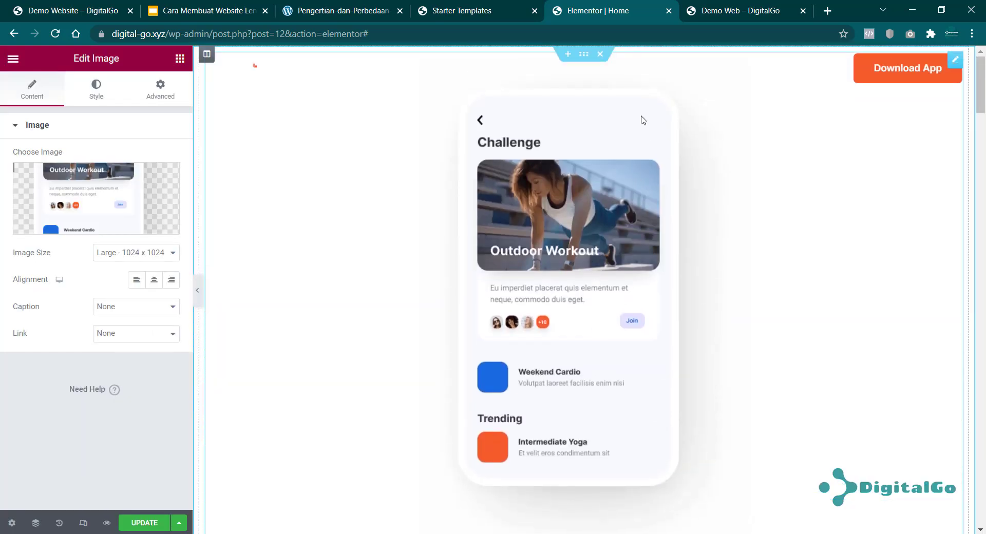
Delete the image section, the "Ini adalah judul" heading section and the empty section placeholder below the hero
{"action": "left_click", "coordinate": [600, 55]}
{"action": "scroll", "coordinate": [585, 114], "scroll_direction": "down", "scroll_amount": 7}
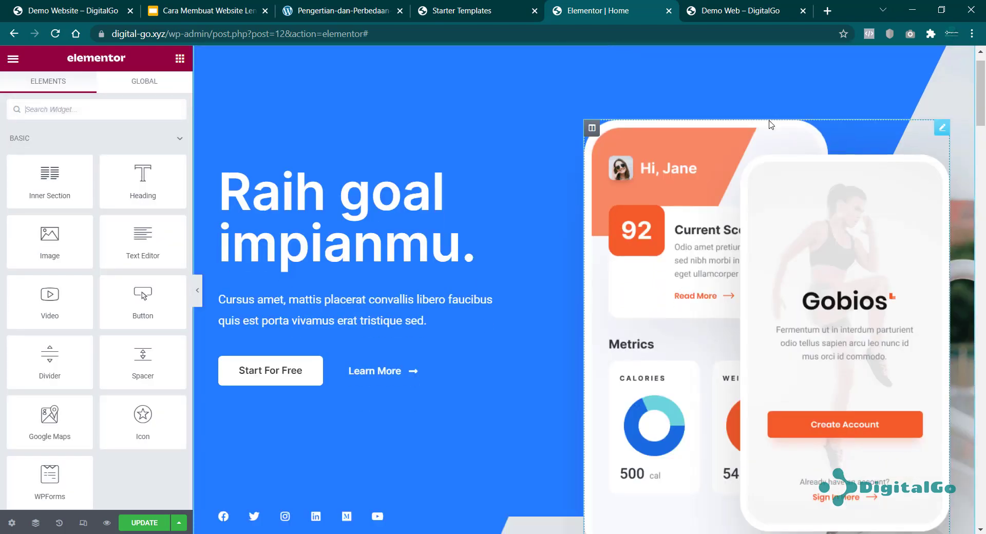
{"action": "scroll", "coordinate": [534, 263], "scroll_direction": "down", "scroll_amount": 4}
{"action": "scroll", "coordinate": [531, 268], "scroll_direction": "up", "scroll_amount": 2}
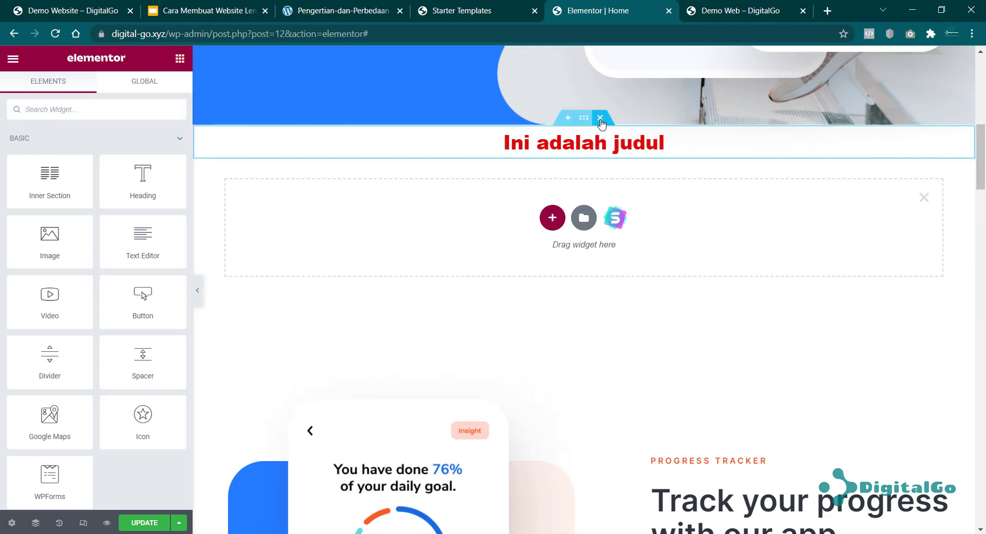
{"action": "left_click", "coordinate": [600, 118]}
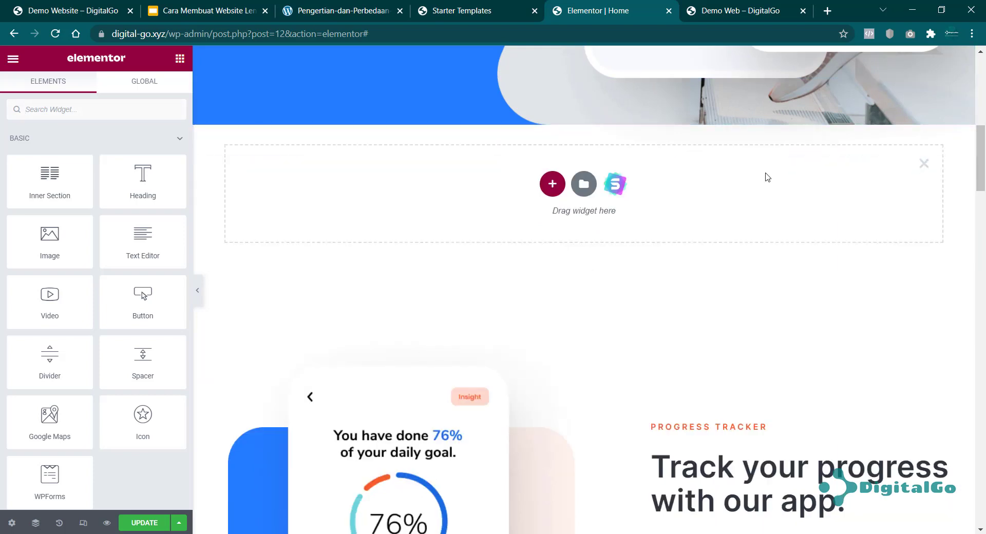
{"action": "left_click", "coordinate": [922, 165]}
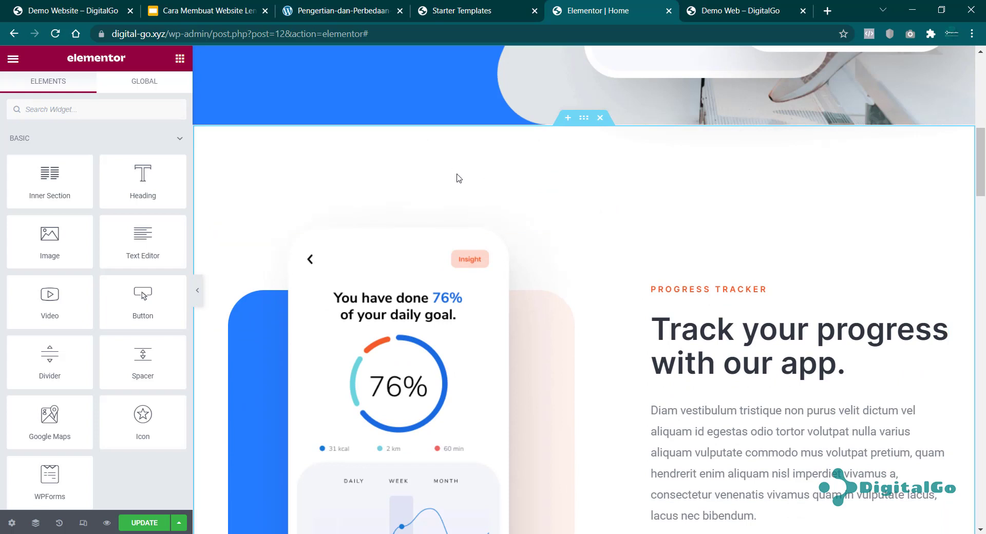
Update the Home page and exit Elementor to the WordPress dashboard
{"action": "left_click", "coordinate": [146, 522]}
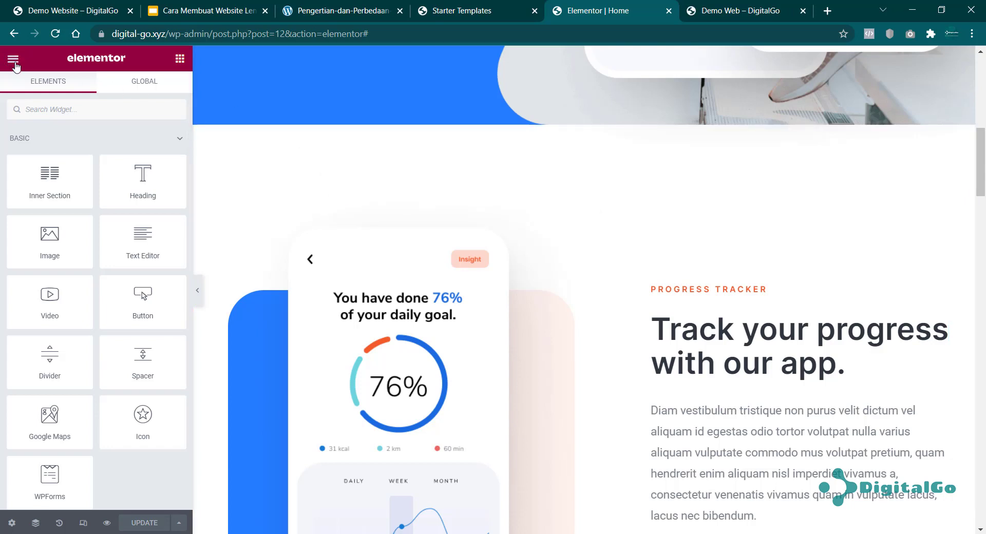
{"action": "left_click", "coordinate": [13, 60]}
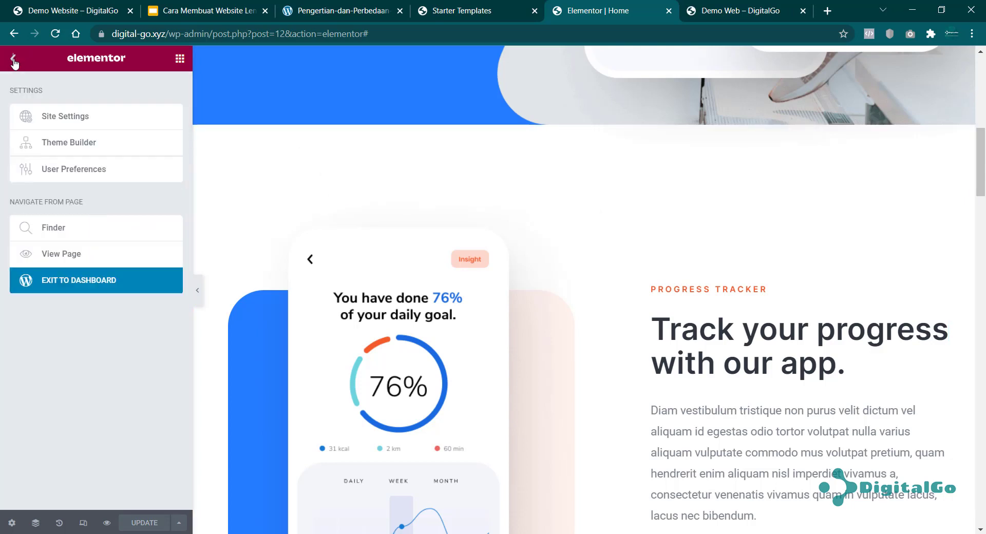
{"action": "left_click", "coordinate": [99, 282]}
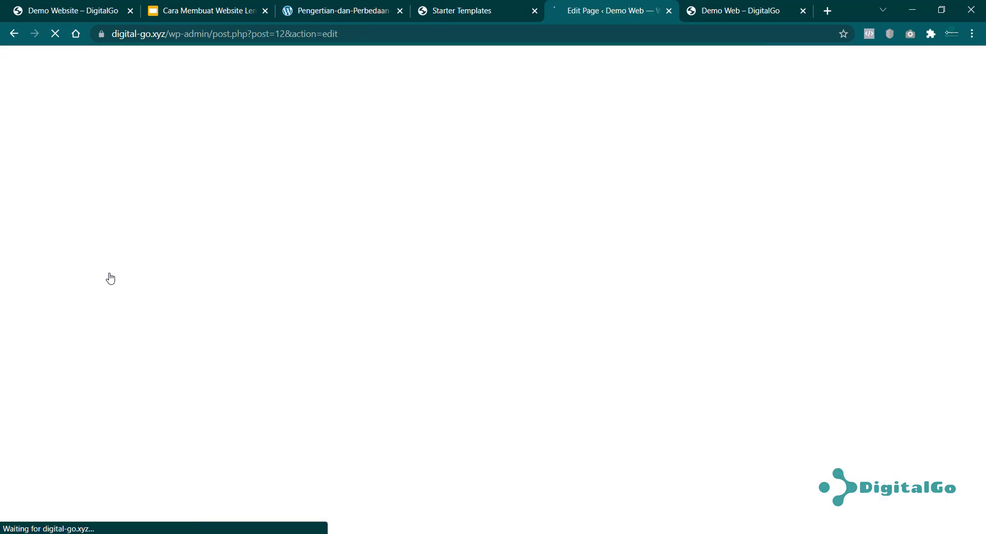
Check the site preview, return to the WordPress list of all pages and open the Home page with Elementor
{"action": "left_click", "coordinate": [750, 10]}
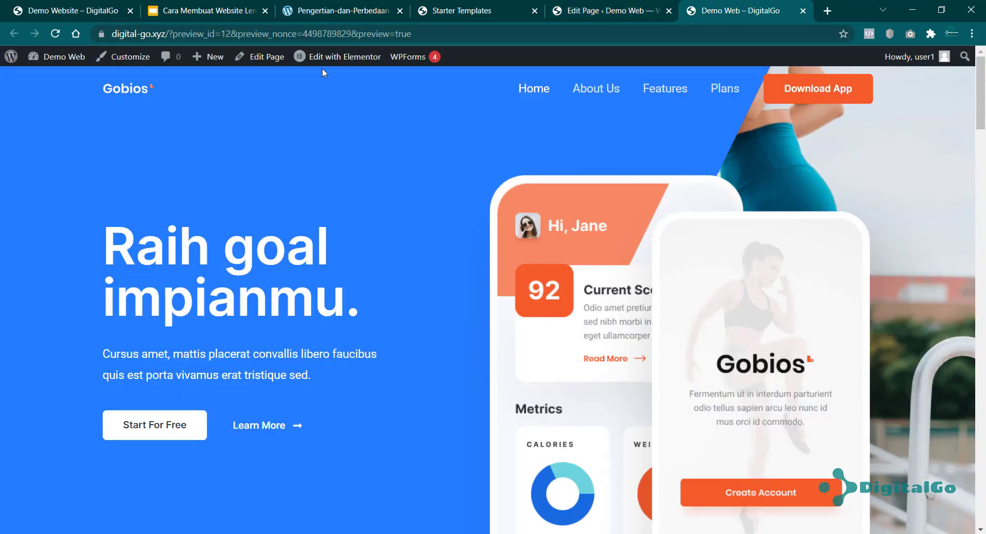
{"action": "left_click", "coordinate": [352, 62]}
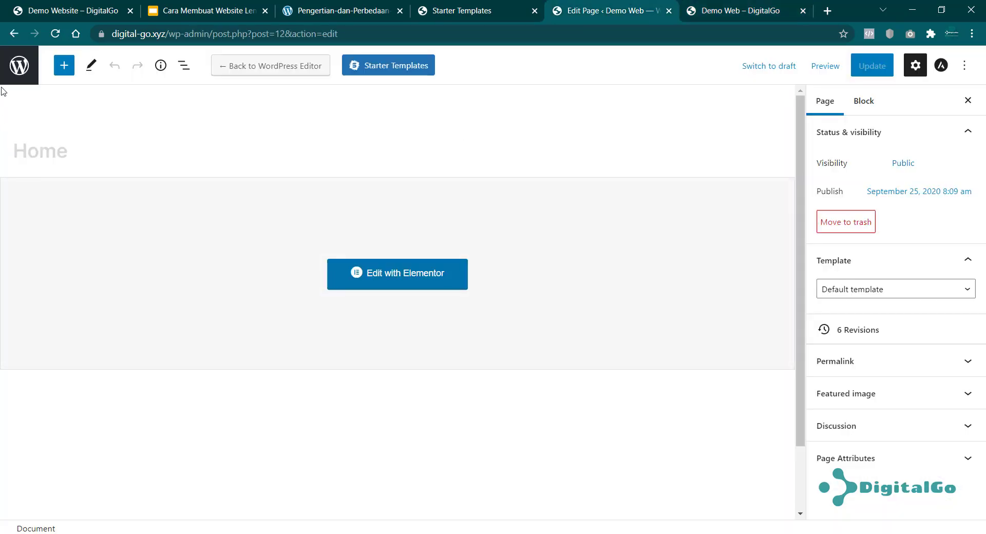
{"action": "left_click", "coordinate": [14, 77]}
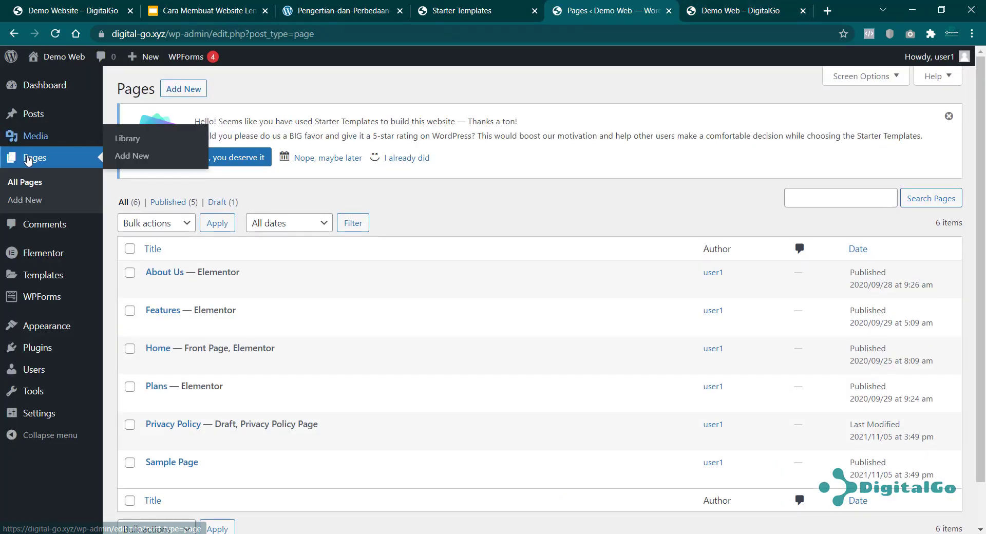
{"action": "left_click", "coordinate": [28, 185]}
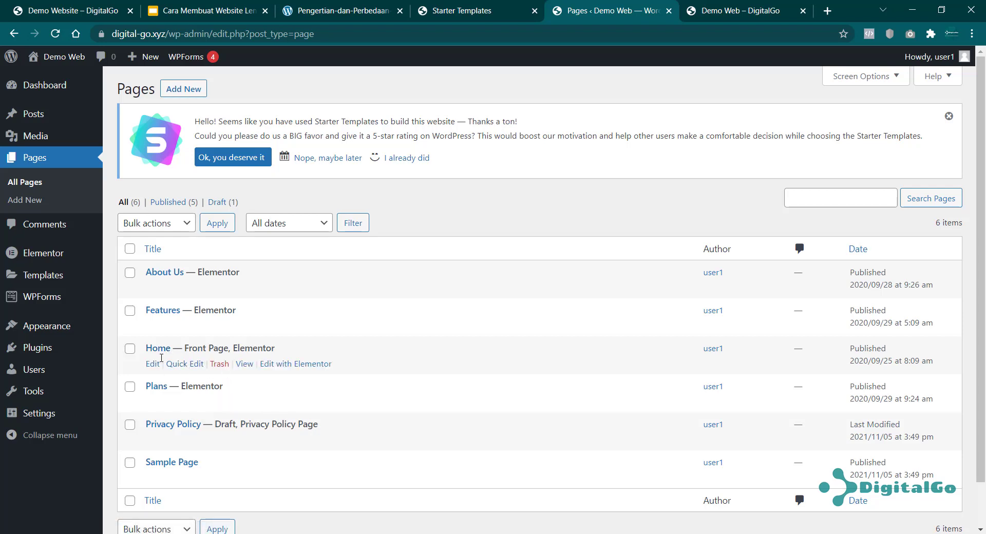
{"action": "left_click", "coordinate": [292, 364]}
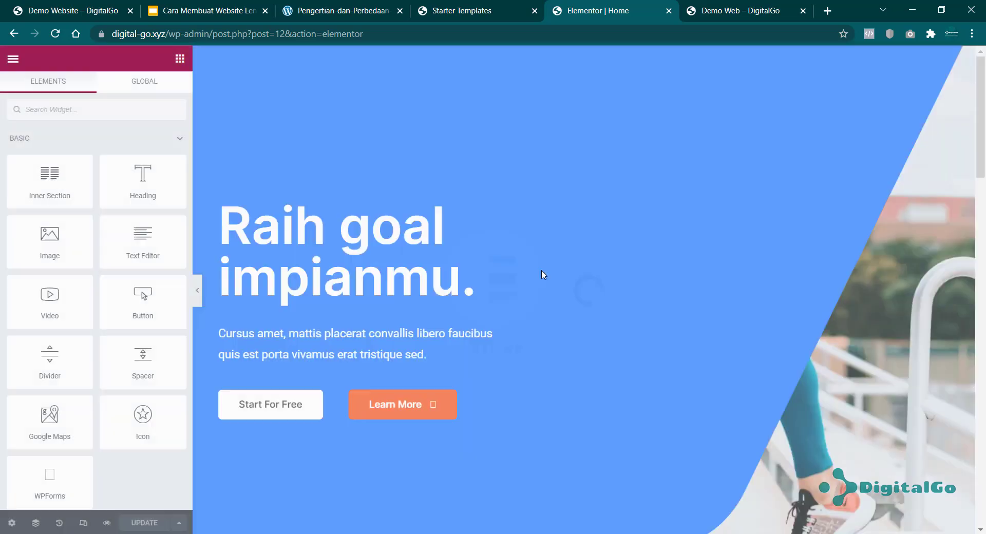
Look through the Home page's sections and open the settings of the "Track your progress with our app." heading
{"action": "scroll", "coordinate": [616, 304], "scroll_direction": "down", "scroll_amount": 4}
{"action": "scroll", "coordinate": [591, 300], "scroll_direction": "down", "scroll_amount": 5}
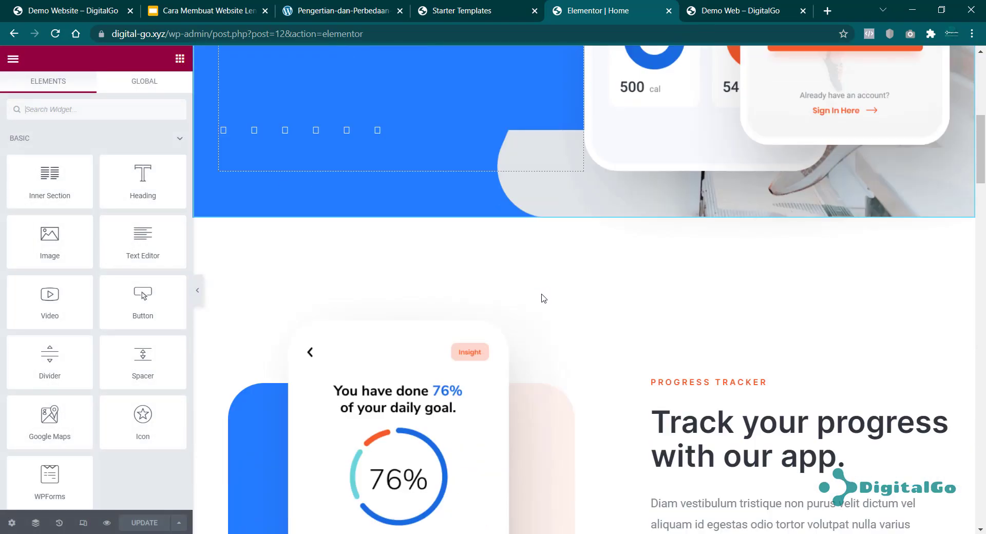
{"action": "scroll", "coordinate": [735, 341], "scroll_direction": "down", "scroll_amount": 6}
{"action": "scroll", "coordinate": [735, 342], "scroll_direction": "down", "scroll_amount": 5}
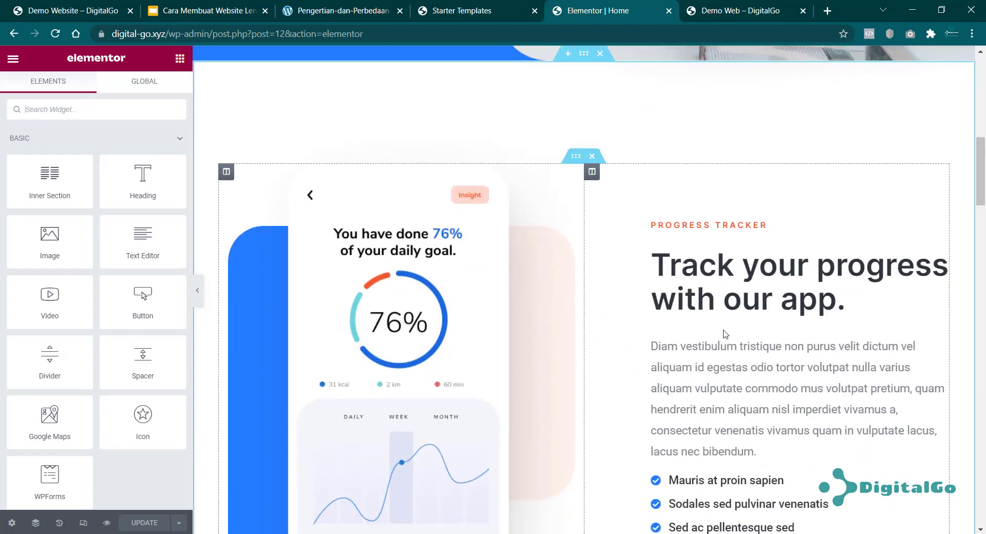
{"action": "left_click", "coordinate": [738, 298]}
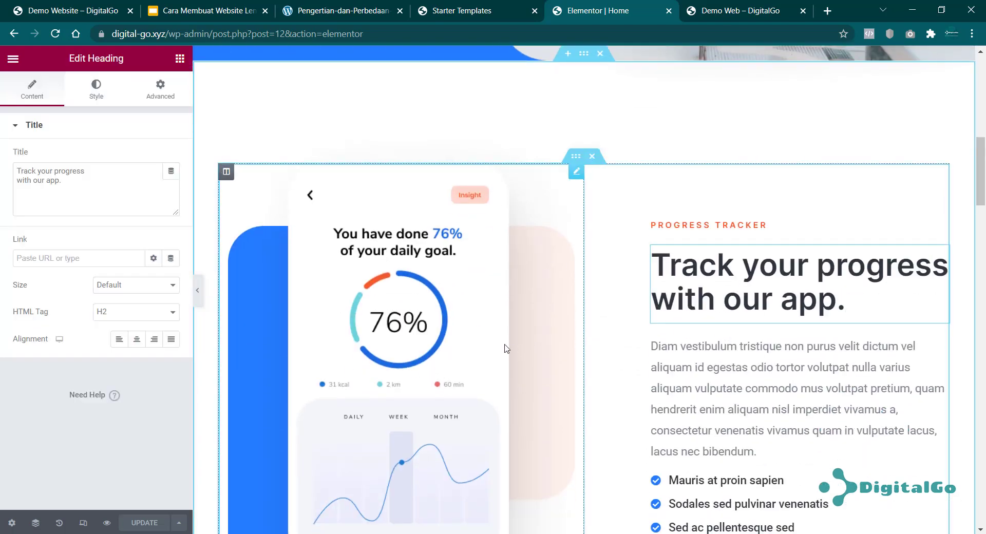
{"action": "scroll", "coordinate": [481, 343], "scroll_direction": "up", "scroll_amount": 10}
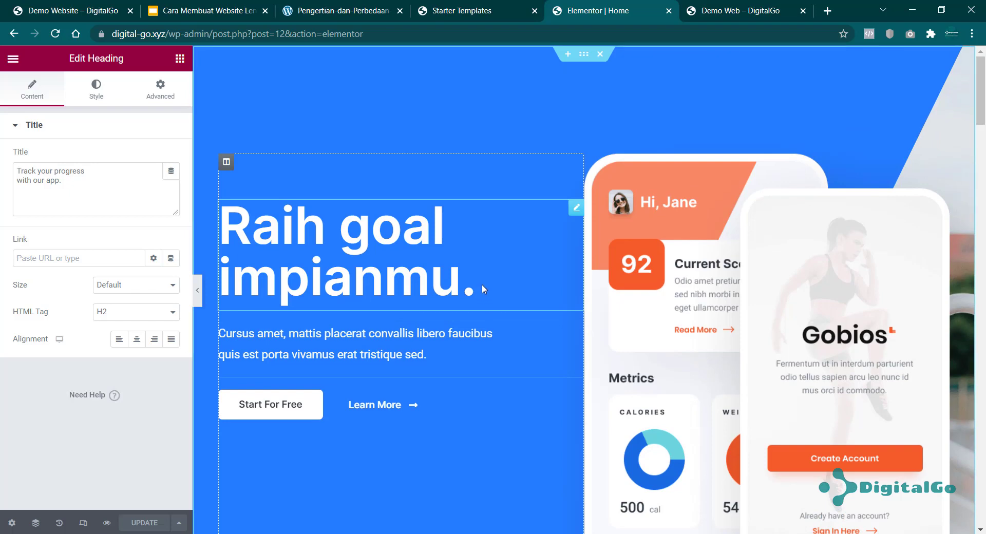
Insert a single-column section above the hero and place a Button widget in it
{"action": "left_click", "coordinate": [569, 55]}
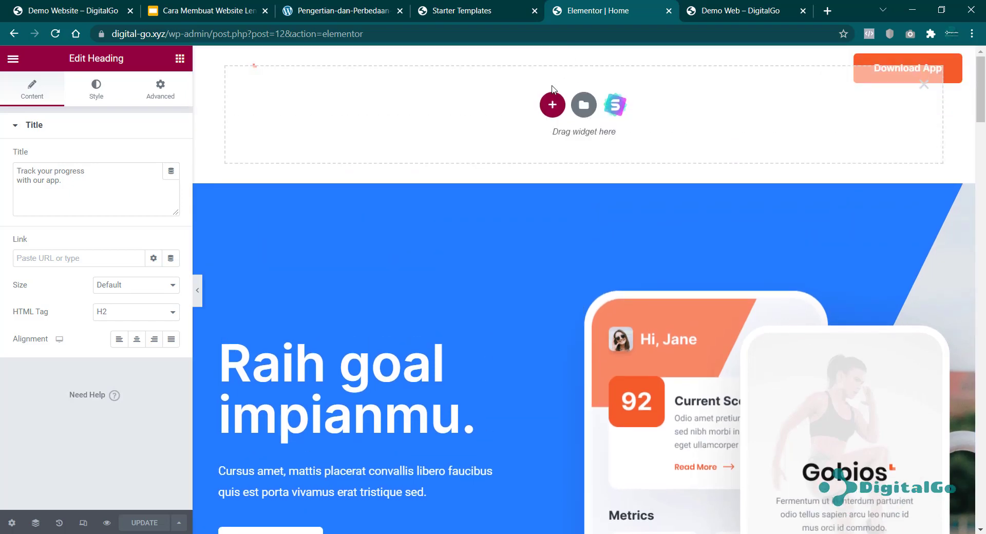
{"action": "left_click", "coordinate": [550, 104]}
{"action": "left_click", "coordinate": [419, 158]}
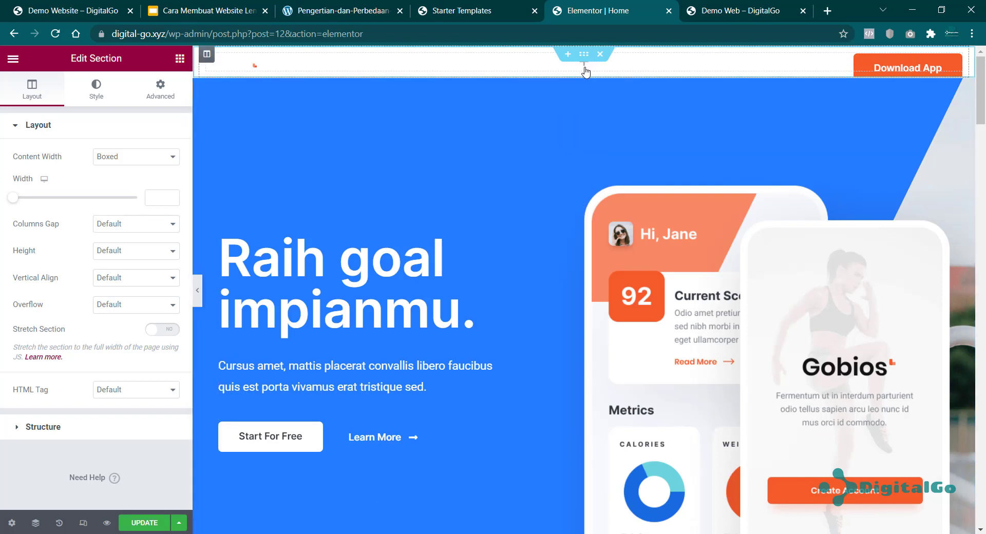
{"action": "left_click", "coordinate": [586, 71]}
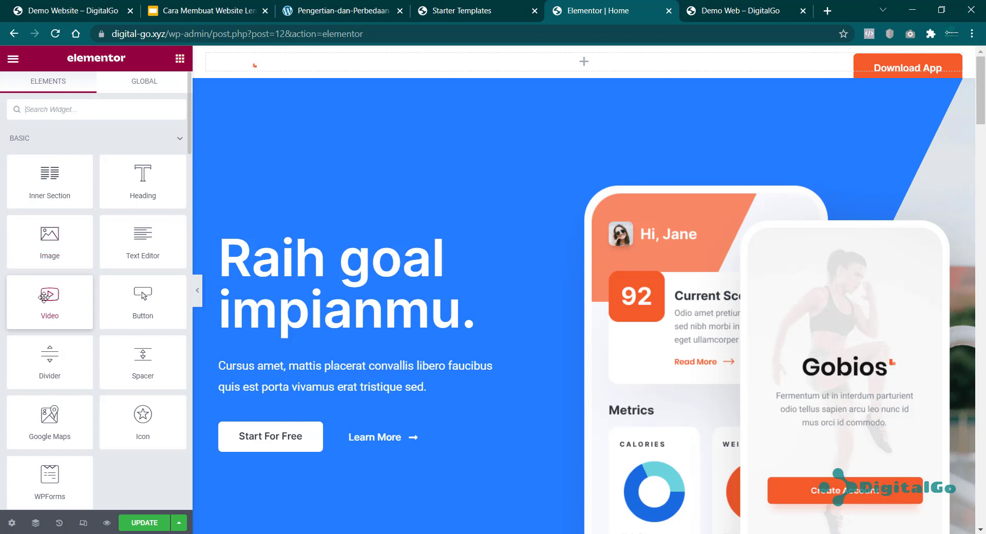
{"action": "left_click_drag", "start_coordinate": [146, 303], "coordinate": [586, 62]}
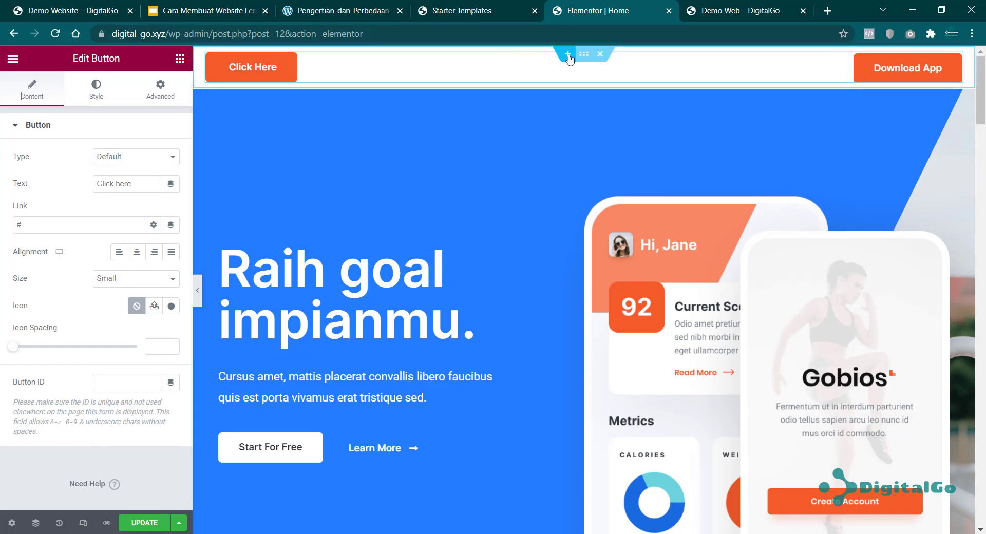
Insert a single-column section above the "Click Here" button and place a Video widget in it
{"action": "left_click", "coordinate": [569, 61]}
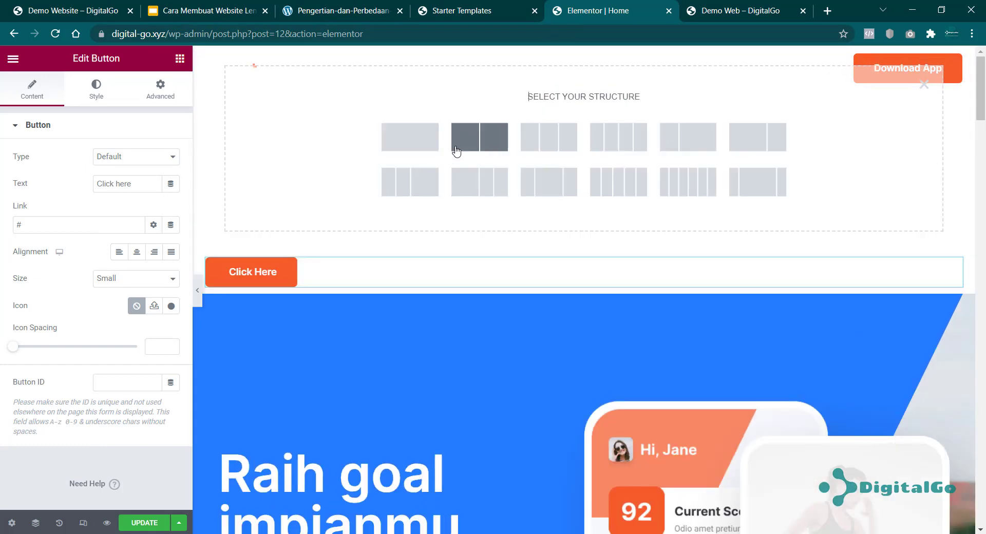
{"action": "left_click", "coordinate": [422, 149]}
{"action": "left_click", "coordinate": [584, 62]}
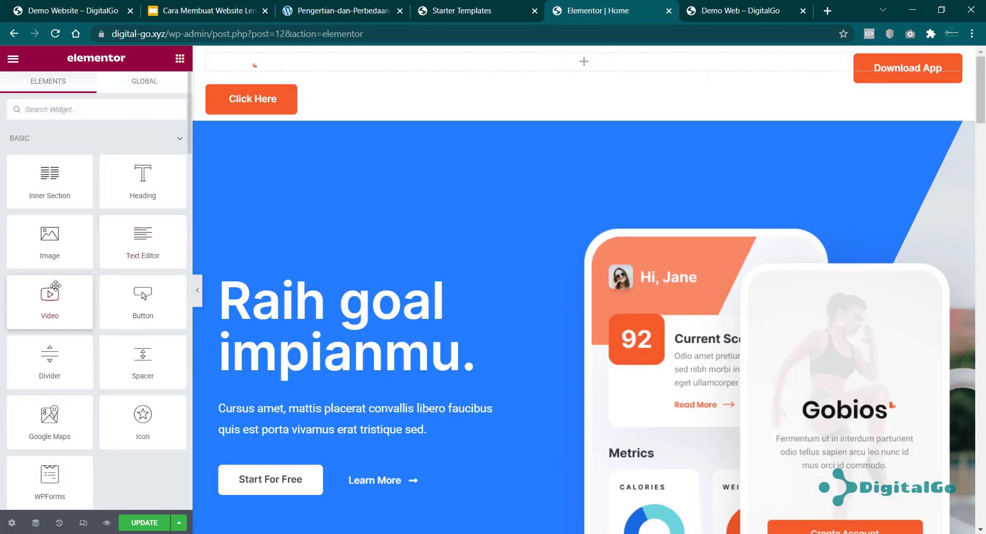
{"action": "left_click_drag", "start_coordinate": [50, 298], "coordinate": [534, 72]}
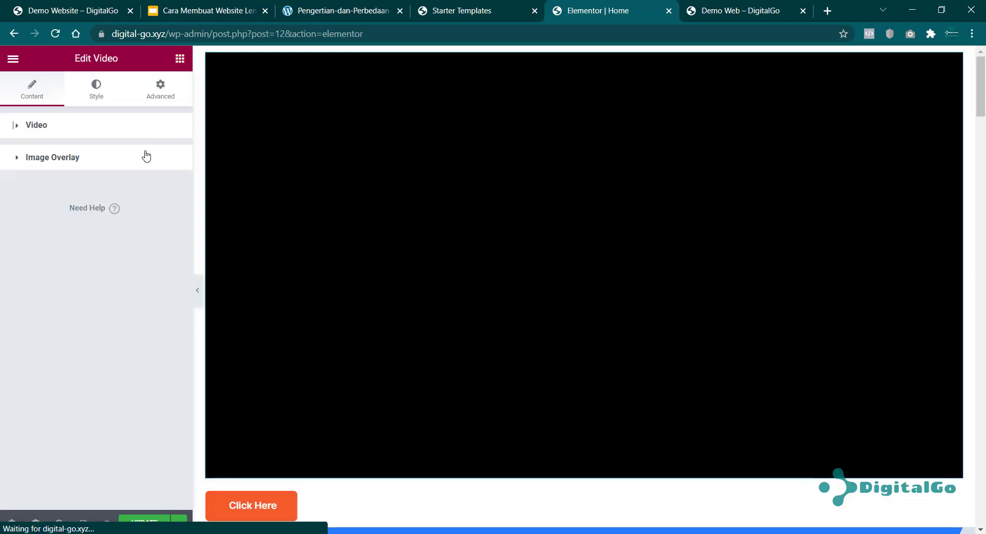
Examine the Video widget's image overlay setting, source options and link field
{"action": "left_click", "coordinate": [145, 157]}
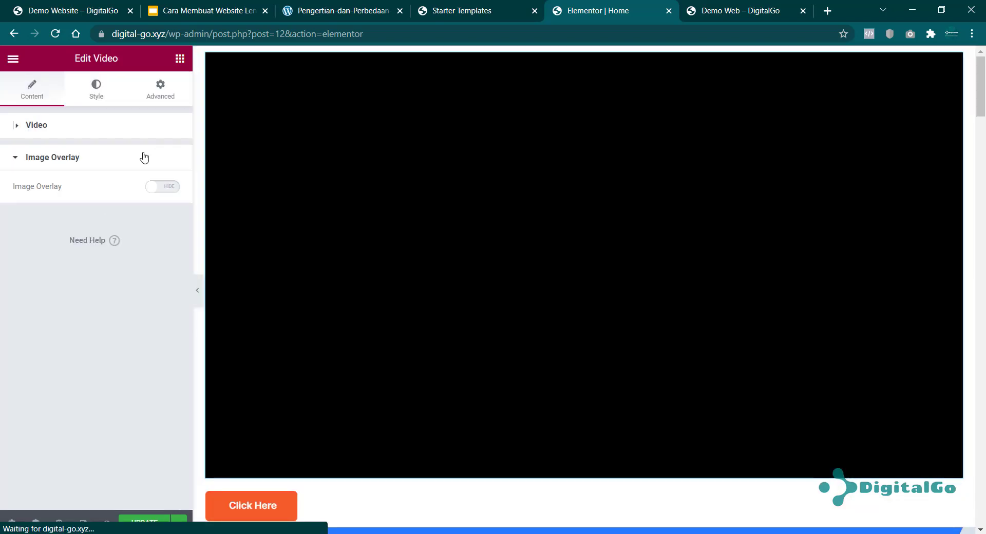
{"action": "left_click", "coordinate": [123, 132]}
{"action": "left_click", "coordinate": [120, 159]}
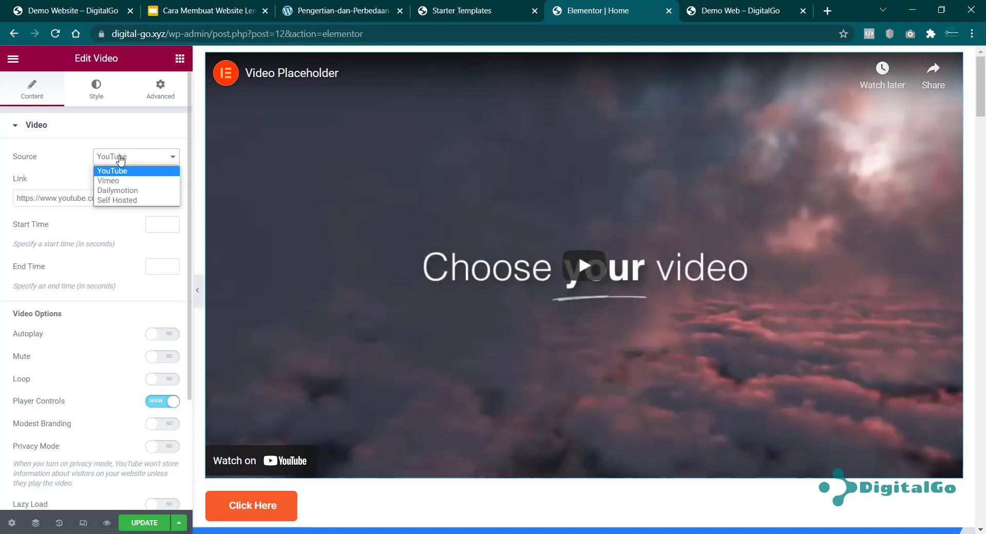
{"action": "left_click", "coordinate": [50, 196]}
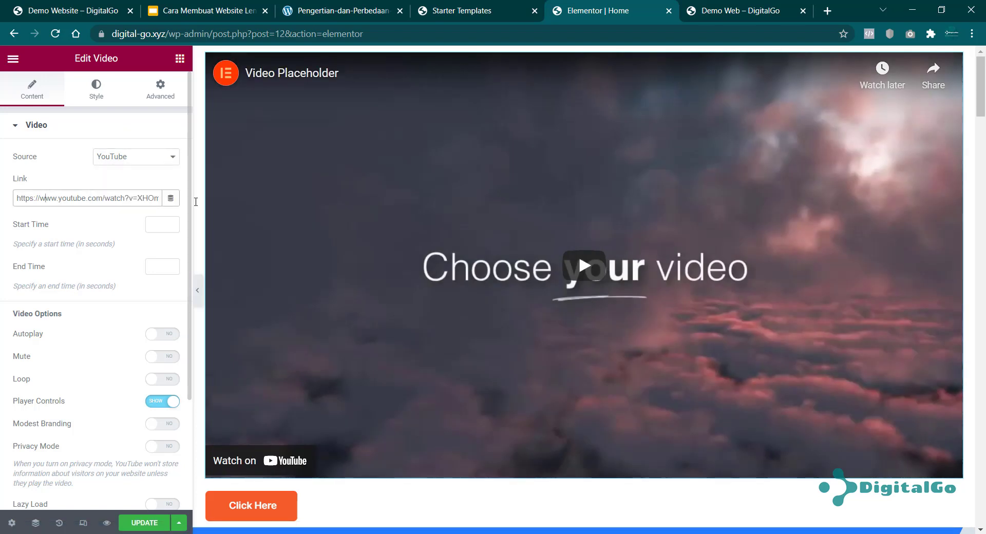
Delete the video section and the button section above the hero, and close the Elementor editor's browser tab
{"action": "left_click", "coordinate": [600, 54]}
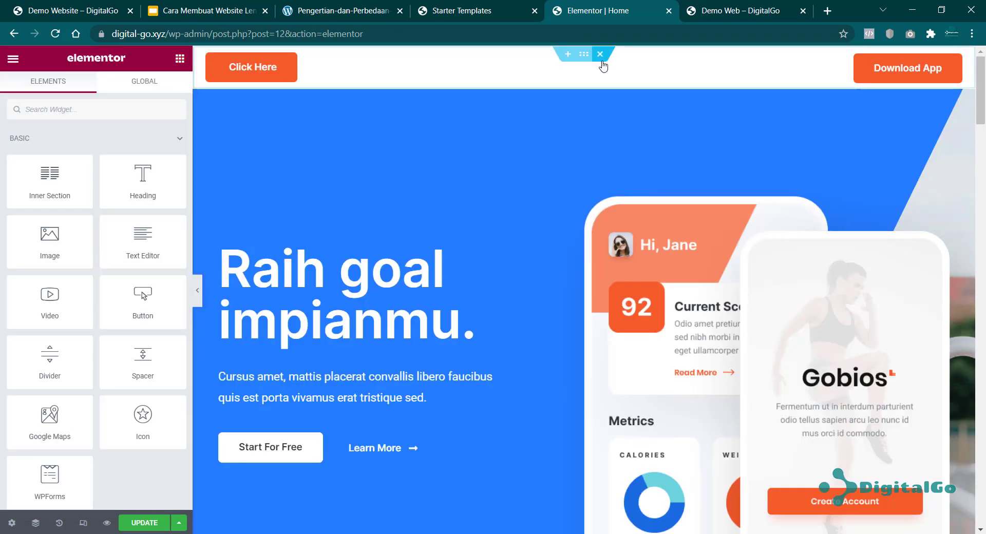
{"action": "left_click", "coordinate": [601, 55]}
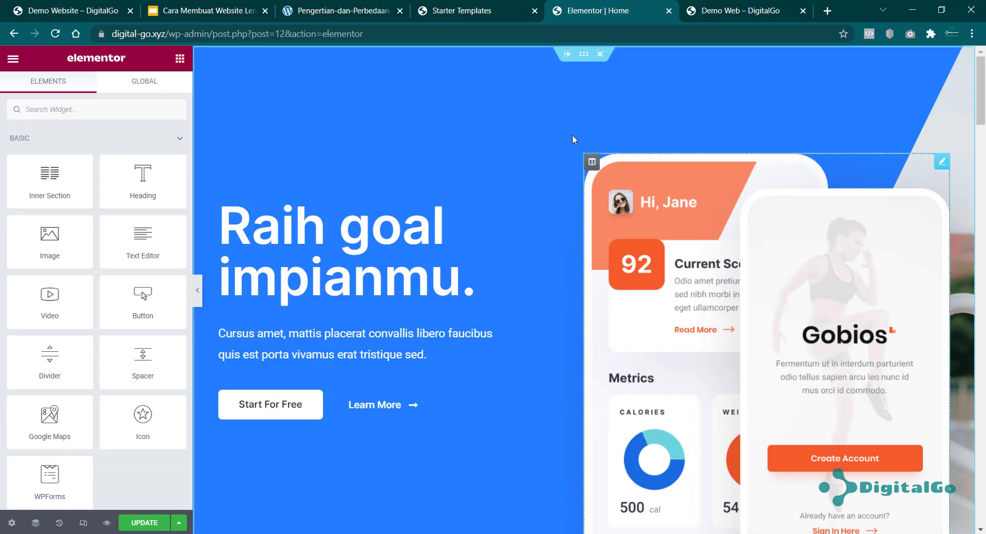
{"action": "key", "text": "ctrl+w"}
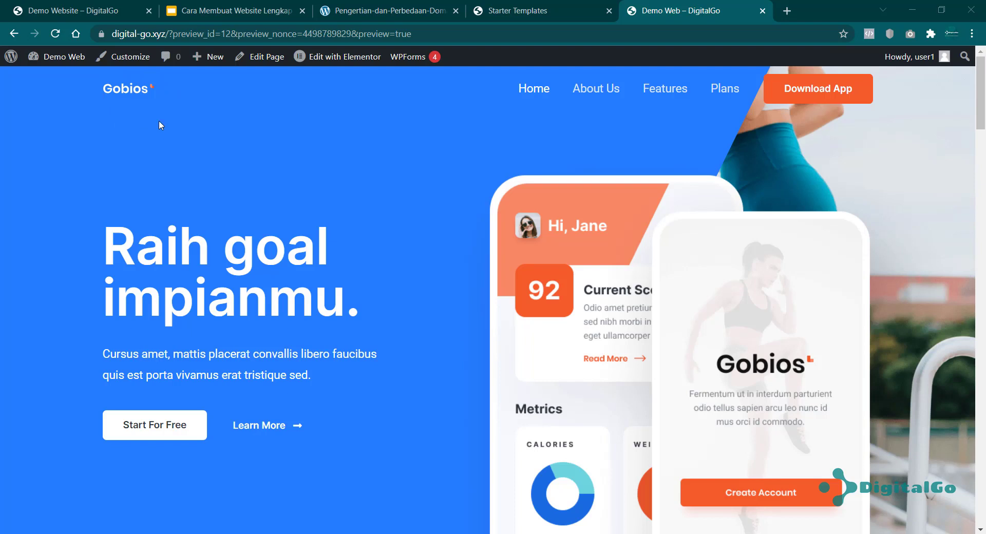
Open the site customizer's Site Title & Logo settings under Site Identity and remove the Gobios logo
{"action": "left_click", "coordinate": [132, 57]}
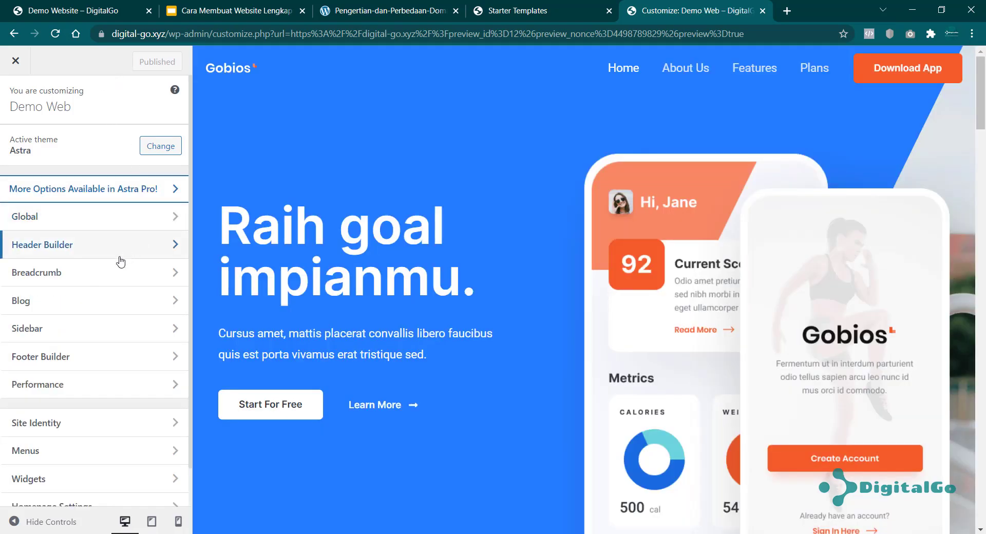
{"action": "scroll", "coordinate": [98, 364], "scroll_direction": "down", "scroll_amount": 1}
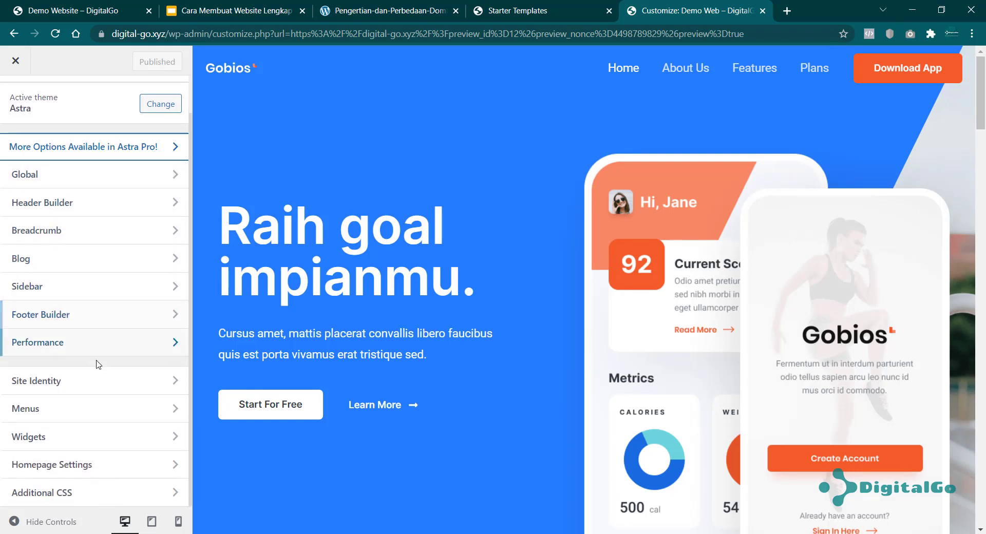
{"action": "left_click", "coordinate": [84, 387]}
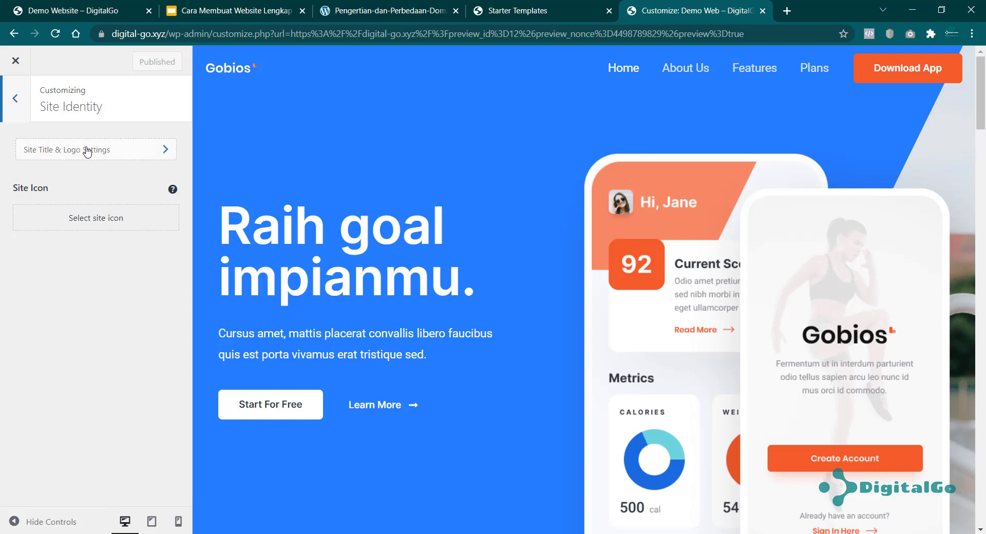
{"action": "left_click", "coordinate": [88, 149]}
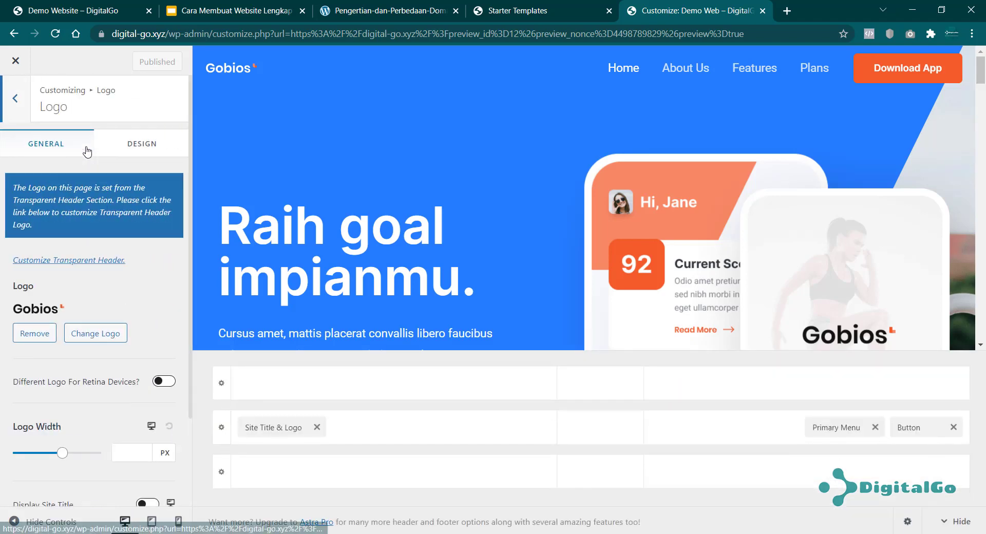
{"action": "left_click", "coordinate": [35, 333]}
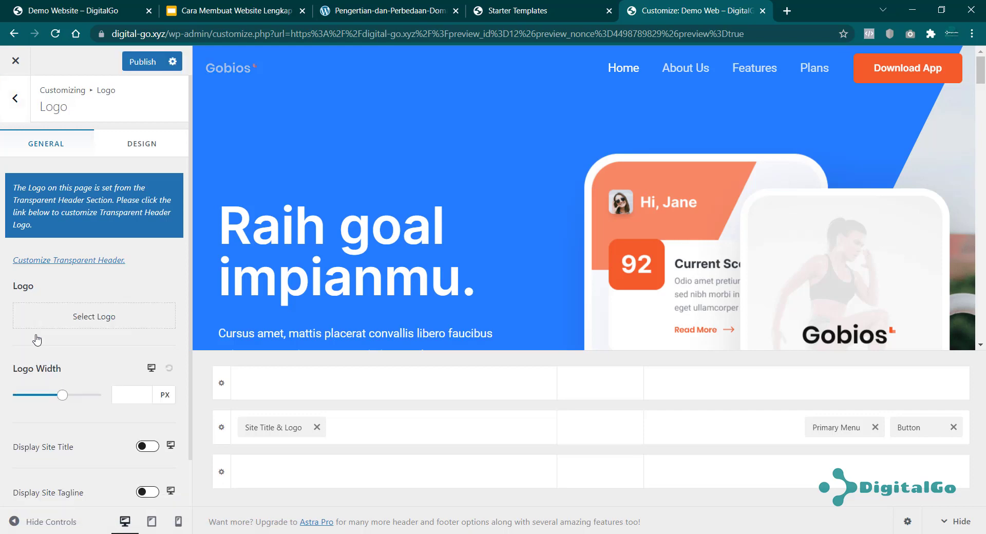
Set tech-startup-featured-on-logo-4.png as the site logo, widening the crop to its full width, and publish the change
{"action": "left_click", "coordinate": [109, 315]}
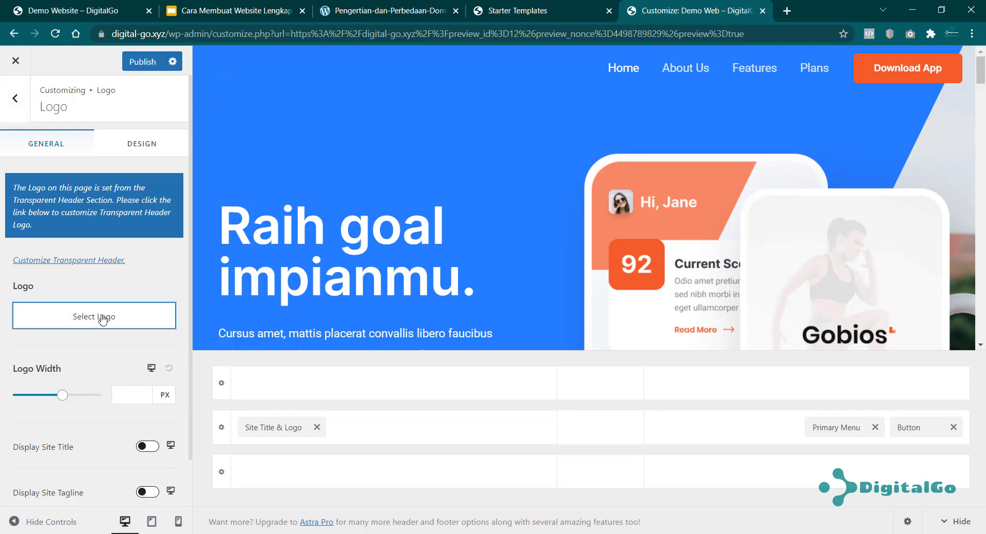
{"action": "scroll", "coordinate": [405, 308], "scroll_direction": "down", "scroll_amount": 4}
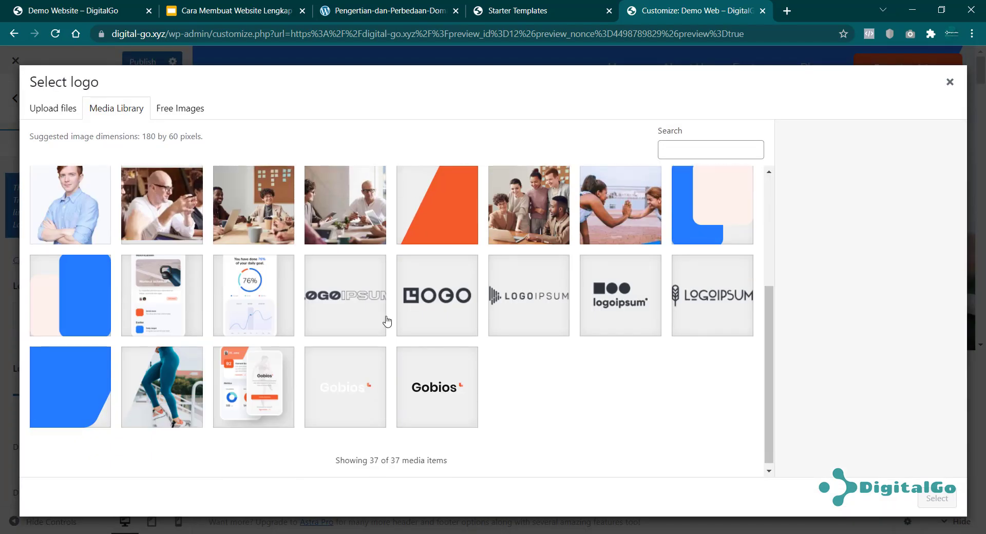
{"action": "left_click", "coordinate": [437, 306]}
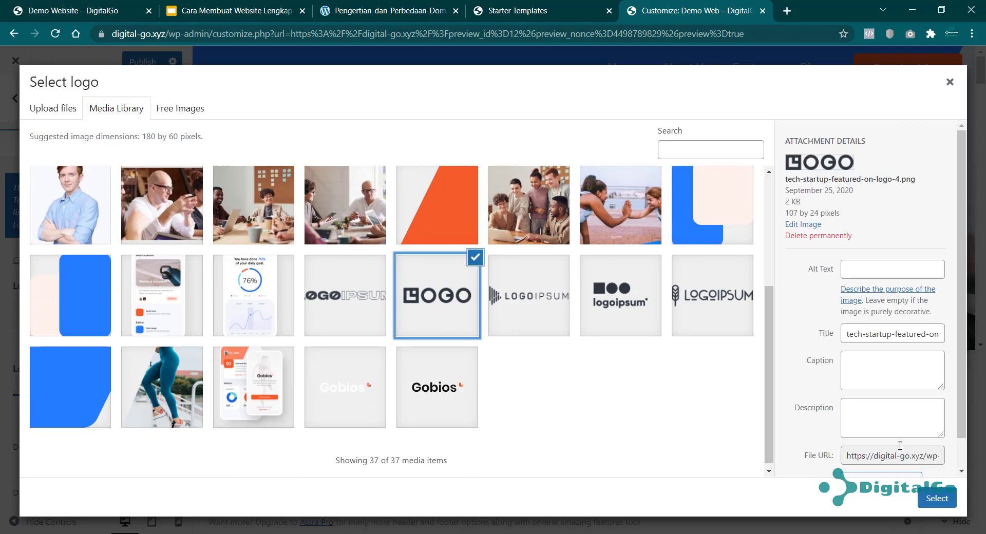
{"action": "left_click", "coordinate": [937, 498]}
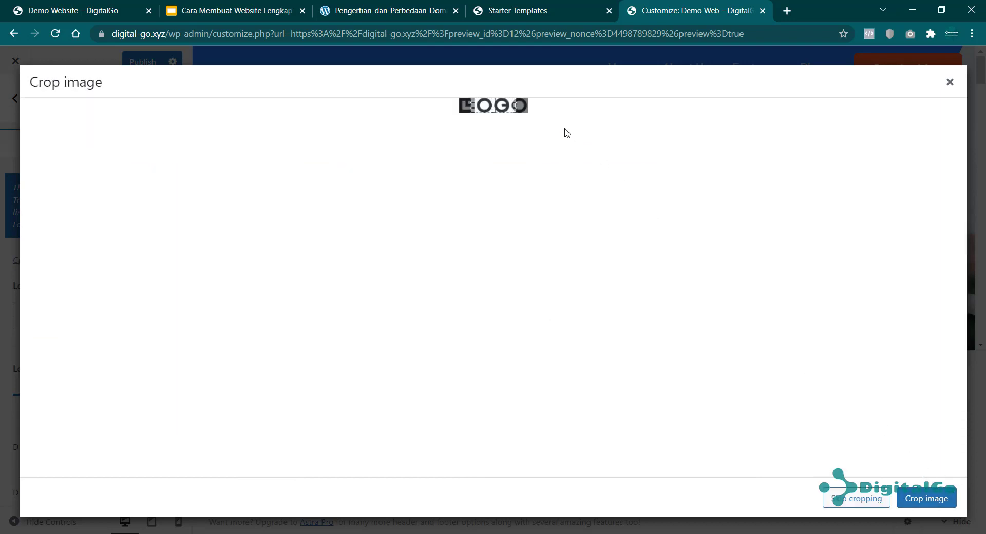
{"action": "left_click_drag", "start_coordinate": [514, 106], "coordinate": [547, 98]}
{"action": "left_click_drag", "start_coordinate": [475, 105], "coordinate": [451, 109]}
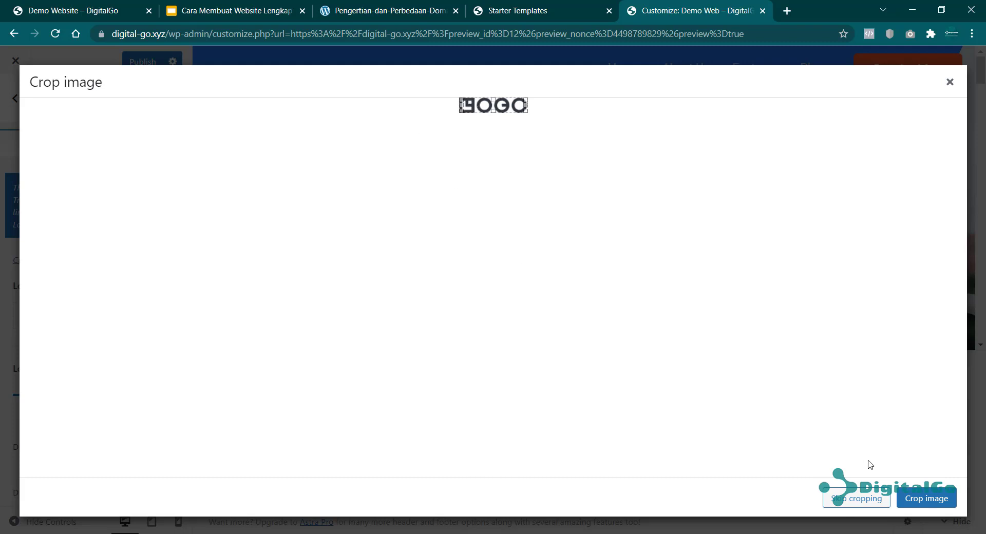
{"action": "left_click", "coordinate": [915, 501]}
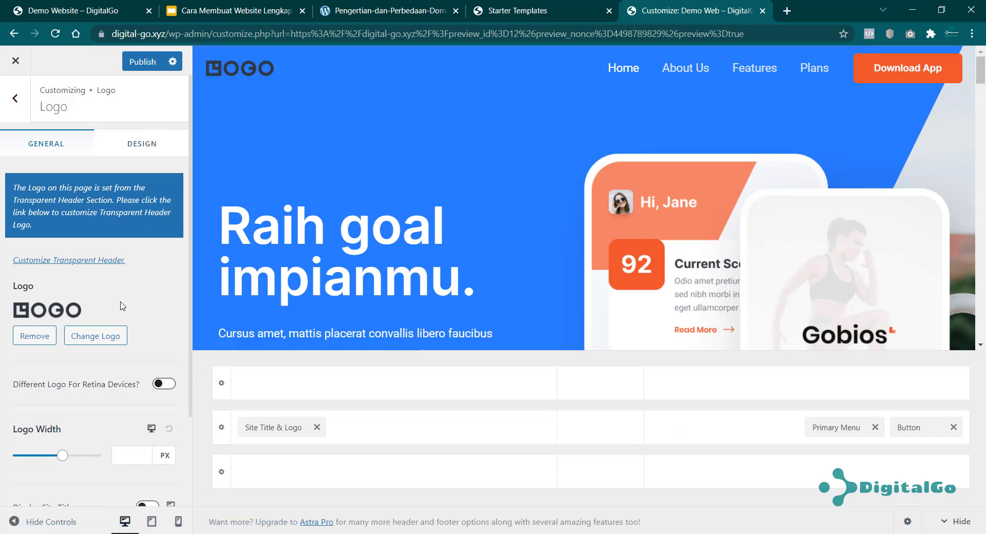
{"action": "left_click", "coordinate": [141, 61]}
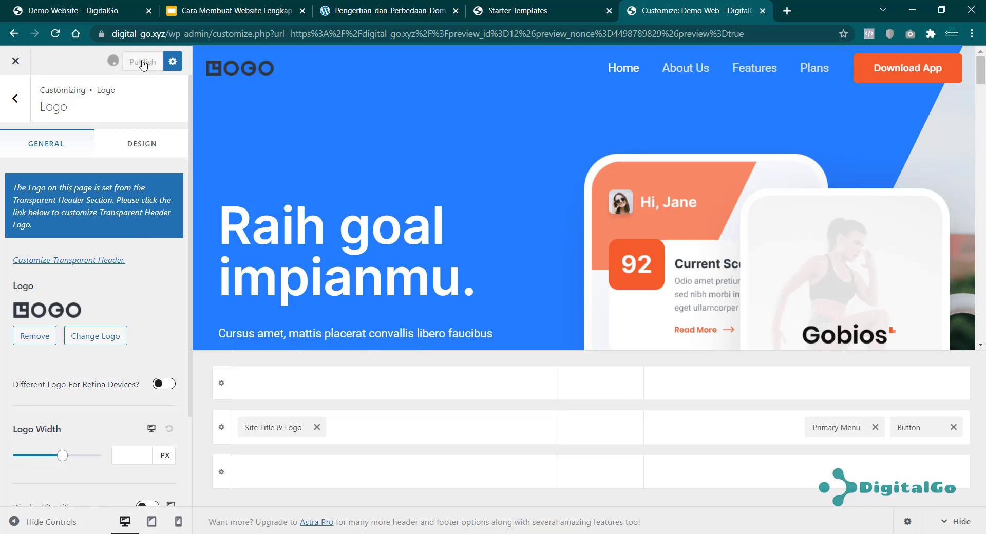
Set the orange L-shaped image from the media library as the site icon, cropped at its full frame, and publish it
{"action": "left_click", "coordinate": [17, 101]}
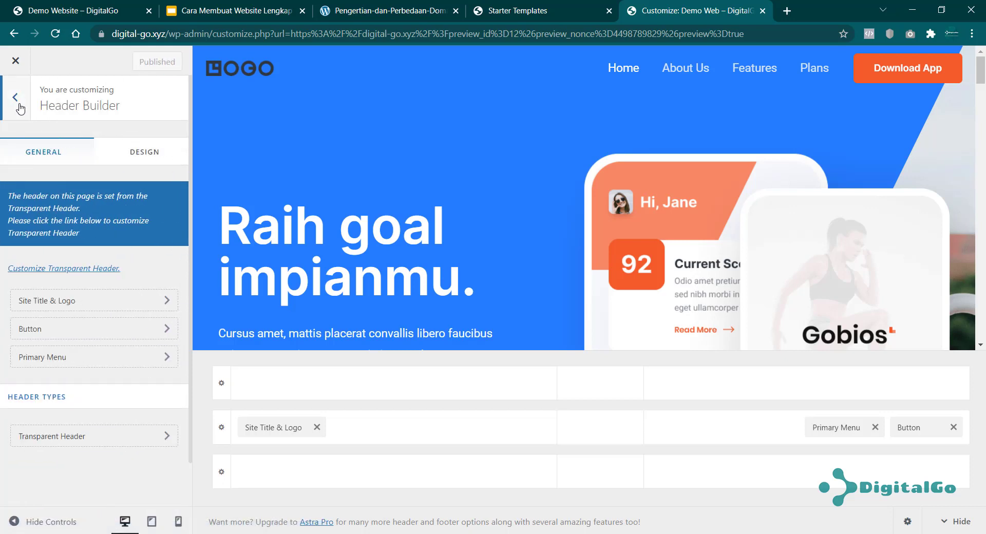
{"action": "left_click", "coordinate": [16, 100]}
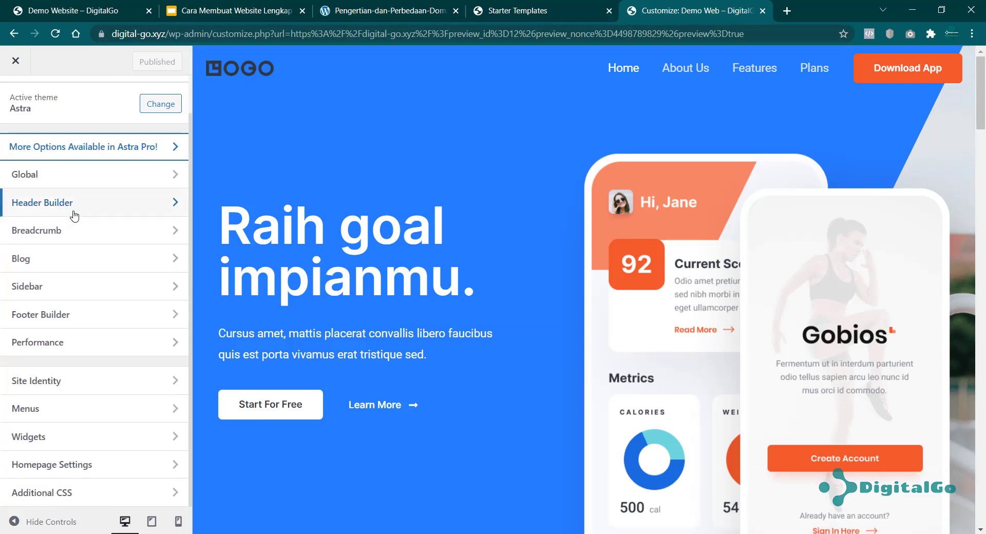
{"action": "left_click", "coordinate": [80, 389]}
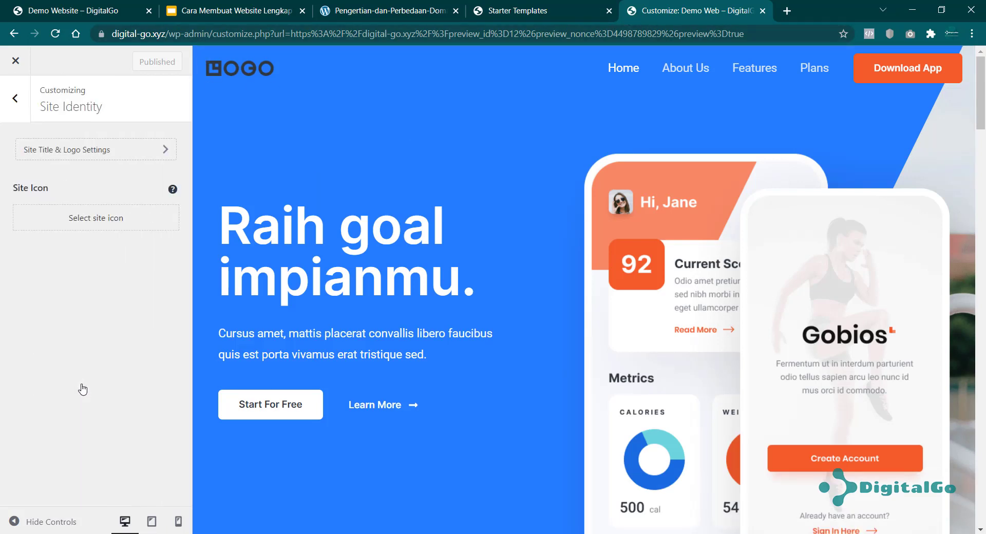
{"action": "left_click", "coordinate": [103, 222]}
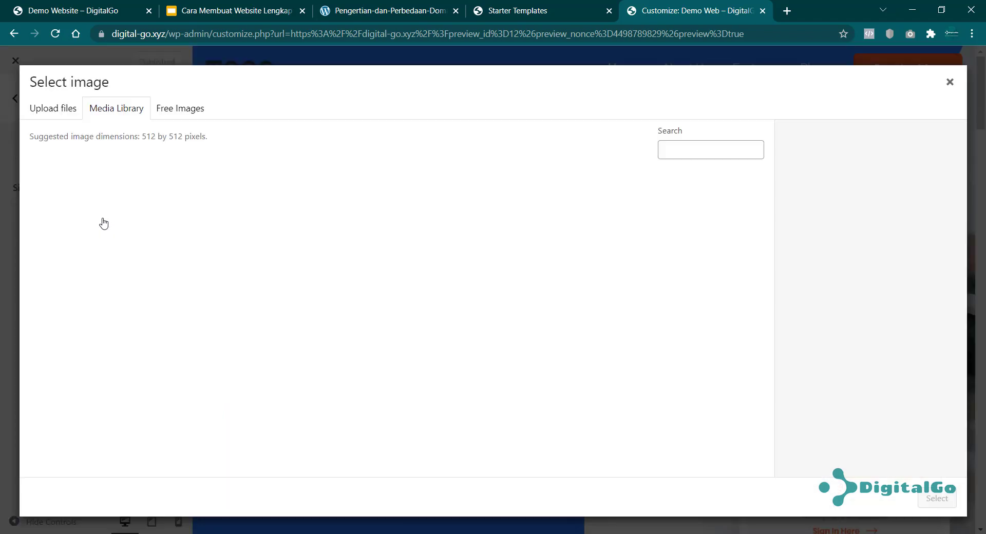
{"action": "scroll", "coordinate": [370, 278], "scroll_direction": "down", "scroll_amount": 1}
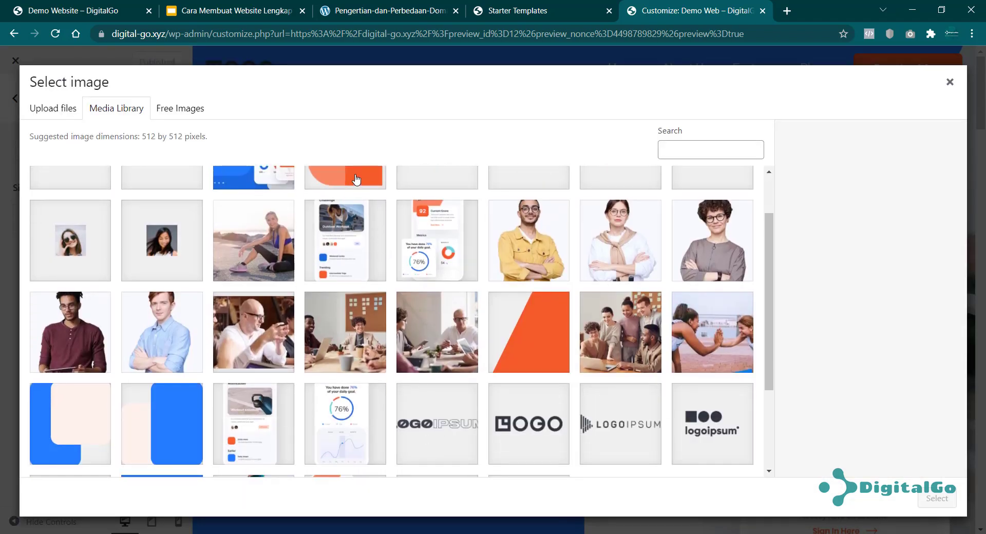
{"action": "left_click", "coordinate": [354, 180]}
{"action": "left_click", "coordinate": [923, 501]}
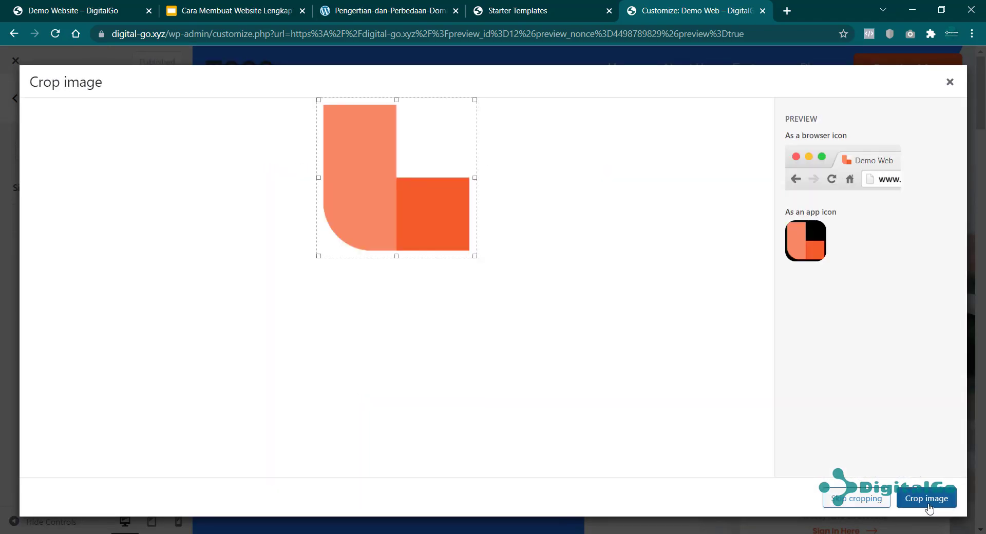
{"action": "left_click", "coordinate": [940, 500]}
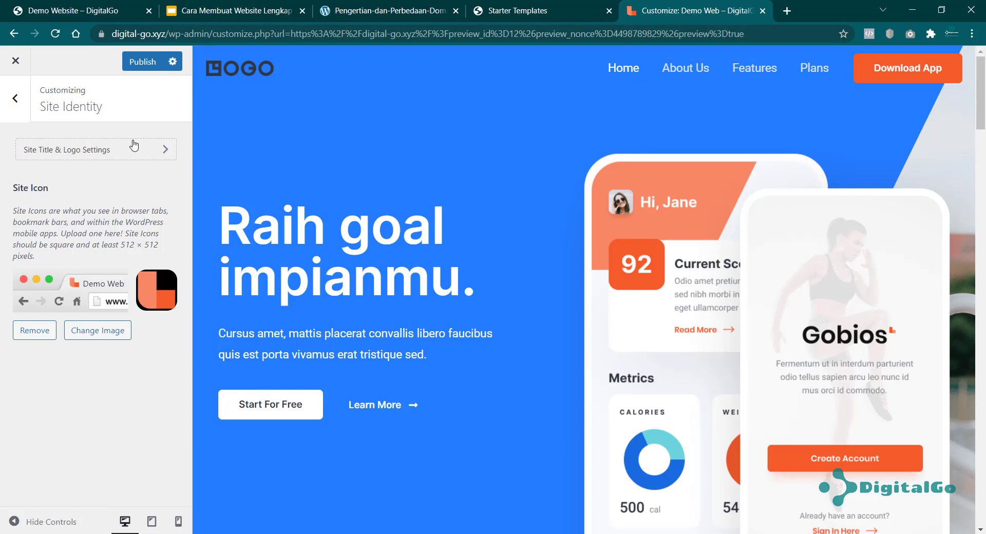
{"action": "left_click", "coordinate": [143, 61]}
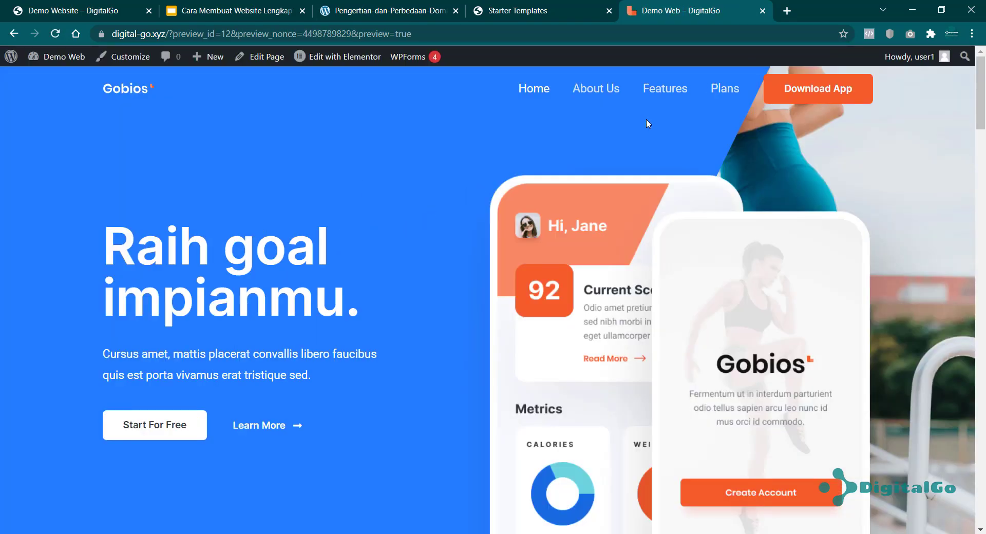
Look over the live home page and open gtmetrix.com in a new browser tab
{"action": "scroll", "coordinate": [576, 185], "scroll_direction": "down", "scroll_amount": 5}
{"action": "scroll", "coordinate": [554, 220], "scroll_direction": "up", "scroll_amount": 5}
{"action": "left_click", "coordinate": [786, 10]}
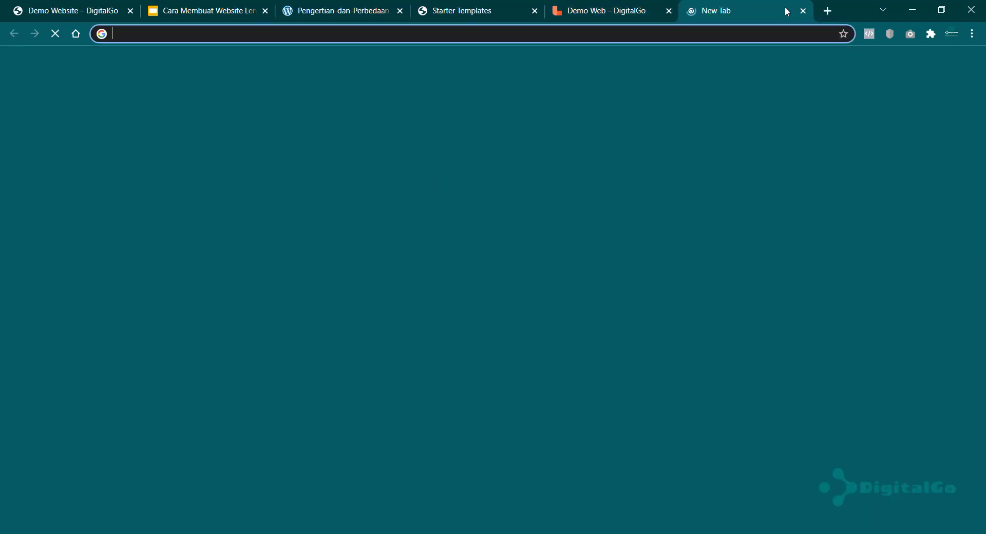
{"action": "type", "text": "gtmet"}
{"action": "key", "text": "Return"}
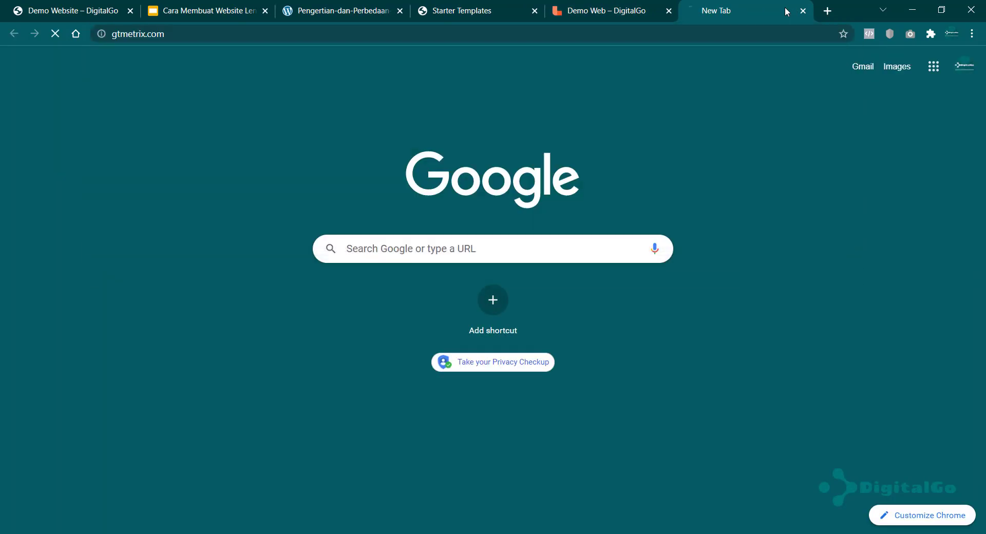
Return to the Demo Web page and reload it at digital-go.xyz without the preview parameters
{"action": "left_click", "coordinate": [593, 12]}
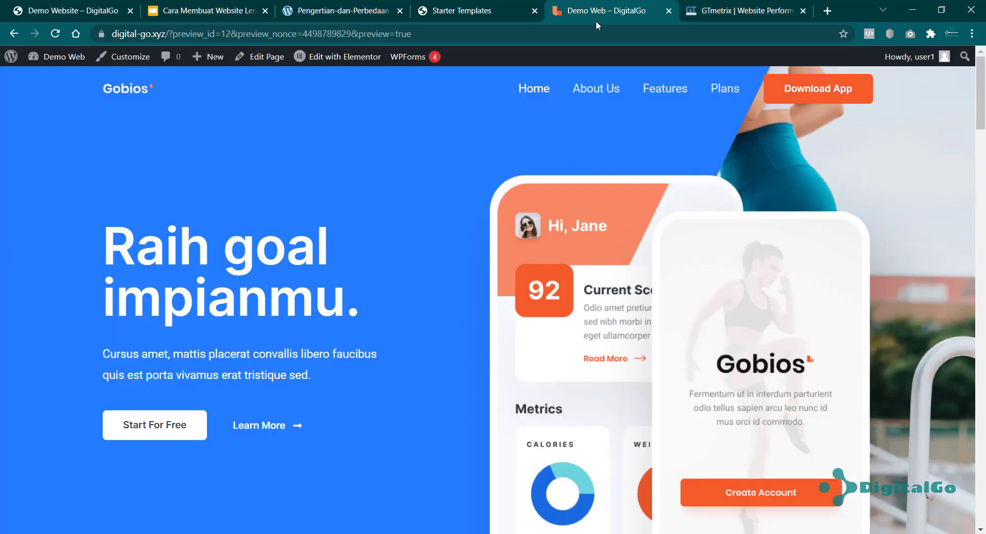
{"action": "left_click", "coordinate": [166, 33]}
{"action": "left_click_drag", "start_coordinate": [166, 33], "coordinate": [412, 34]}
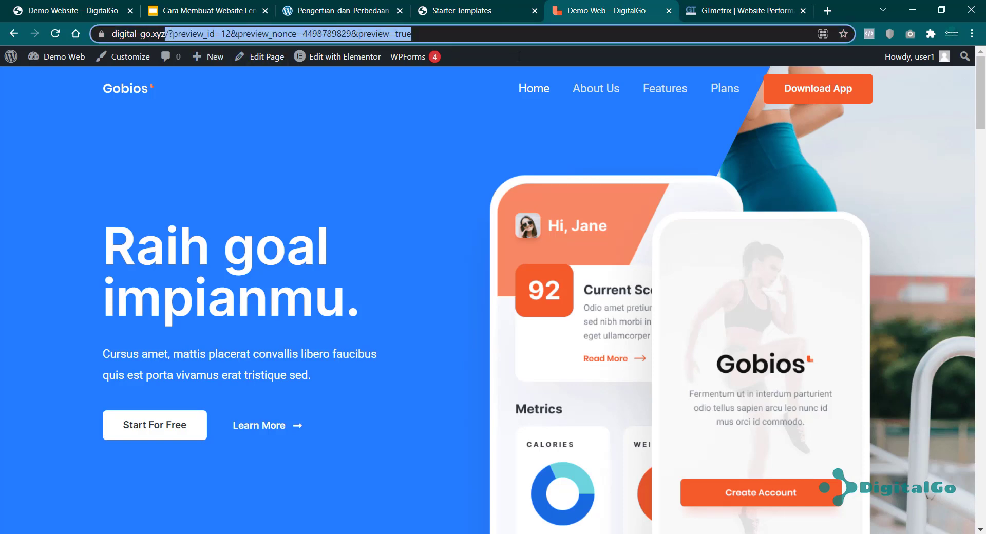
{"action": "key", "text": "BackSpace"}
{"action": "key", "text": "Return"}
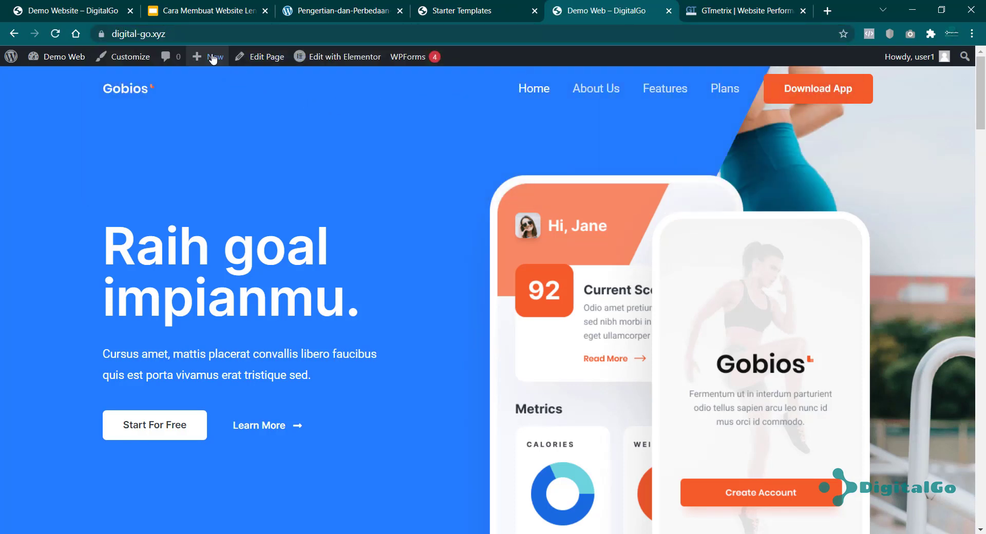
{"action": "left_click", "coordinate": [190, 33]}
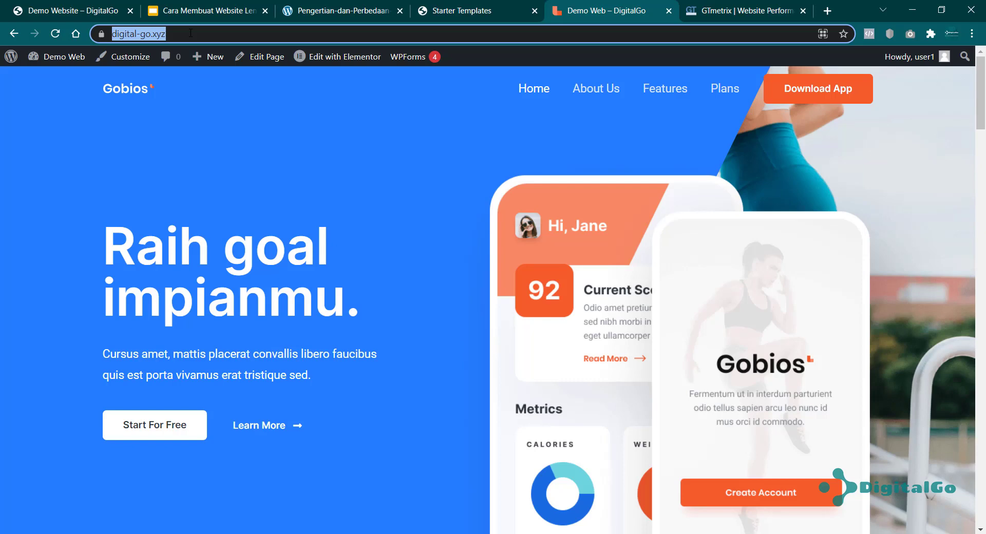
{"action": "right_click", "coordinate": [137, 35]}
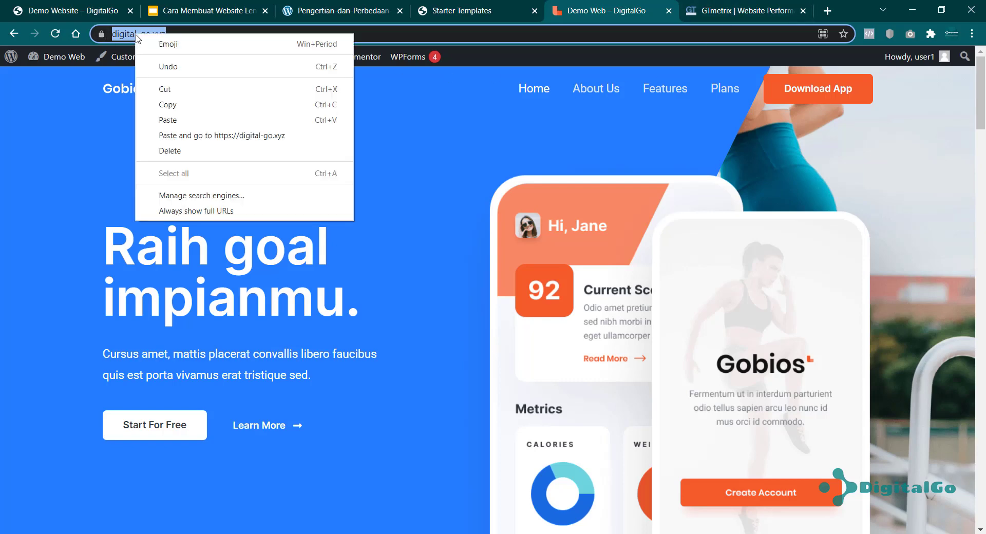
{"action": "left_click", "coordinate": [167, 104]}
{"action": "left_click", "coordinate": [744, 9]}
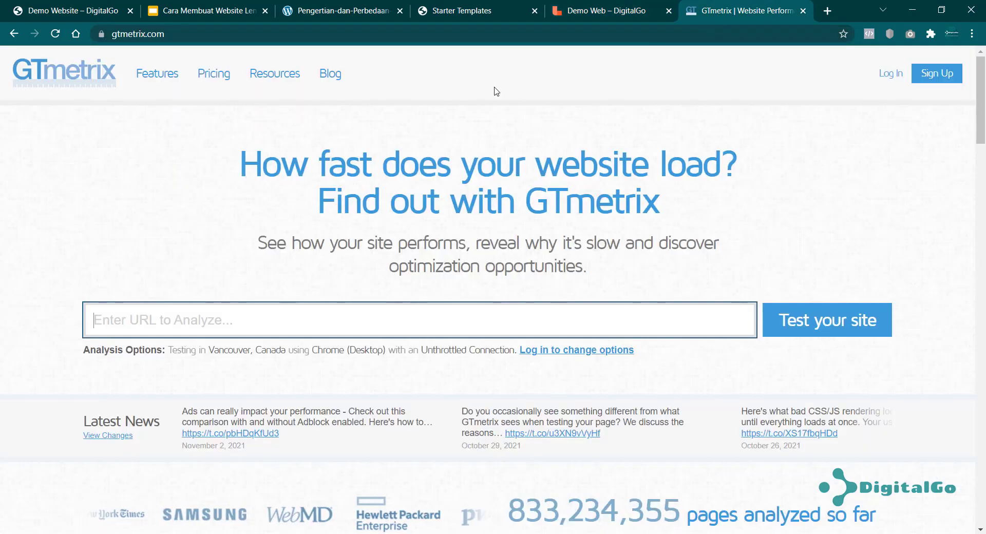
{"action": "right_click", "coordinate": [278, 317]}
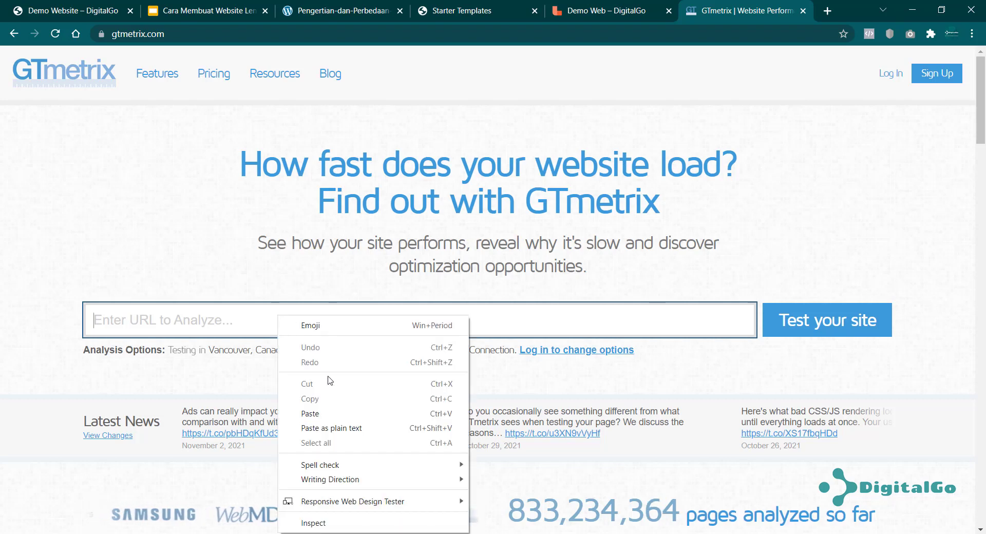
{"action": "left_click", "coordinate": [348, 413]}
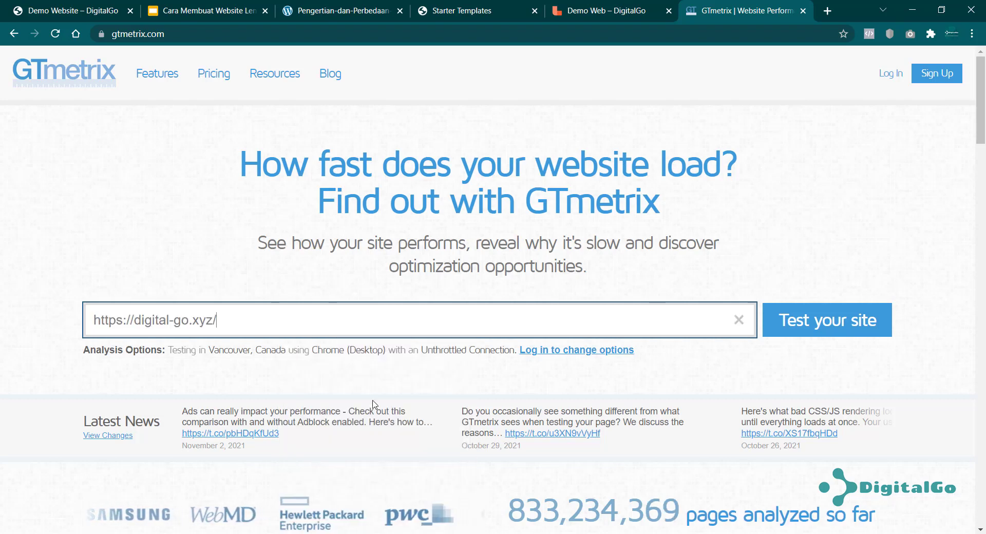
{"action": "left_click", "coordinate": [827, 324]}
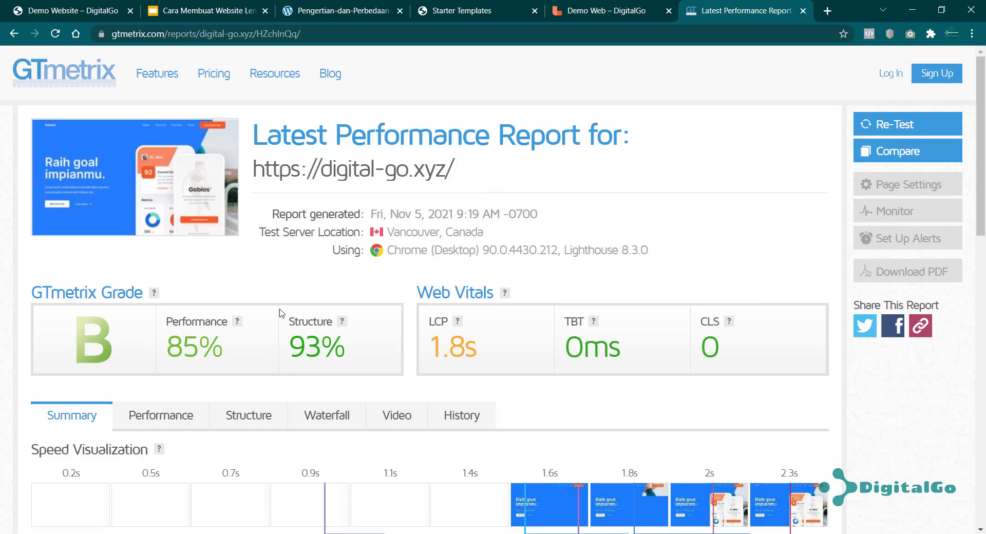
{"action": "scroll", "coordinate": [278, 314], "scroll_direction": "down", "scroll_amount": 1}
{"action": "scroll", "coordinate": [220, 319], "scroll_direction": "up", "scroll_amount": 1}
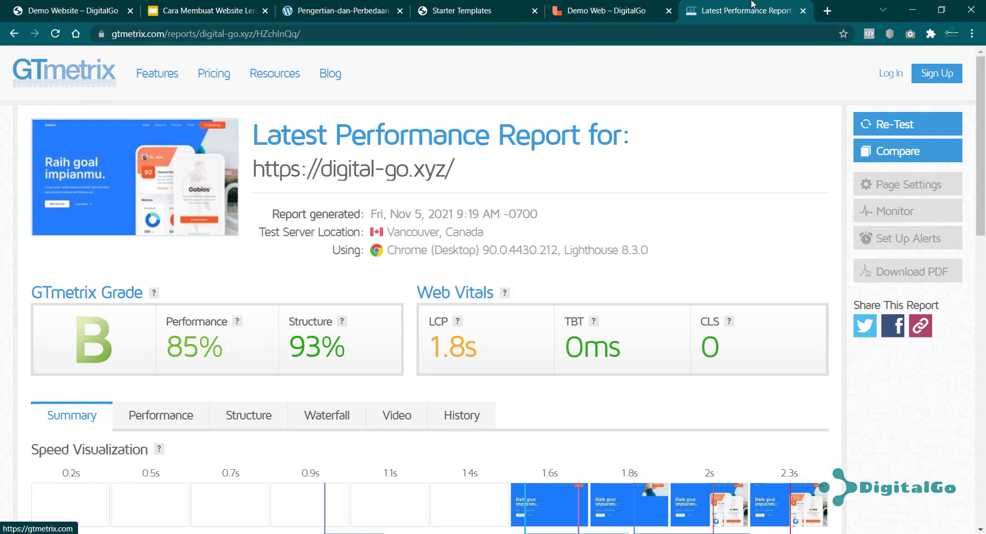
Search Google for "google page speed insights" in a new browser tab
{"action": "left_click", "coordinate": [828, 9]}
{"action": "type", "text": "go"}
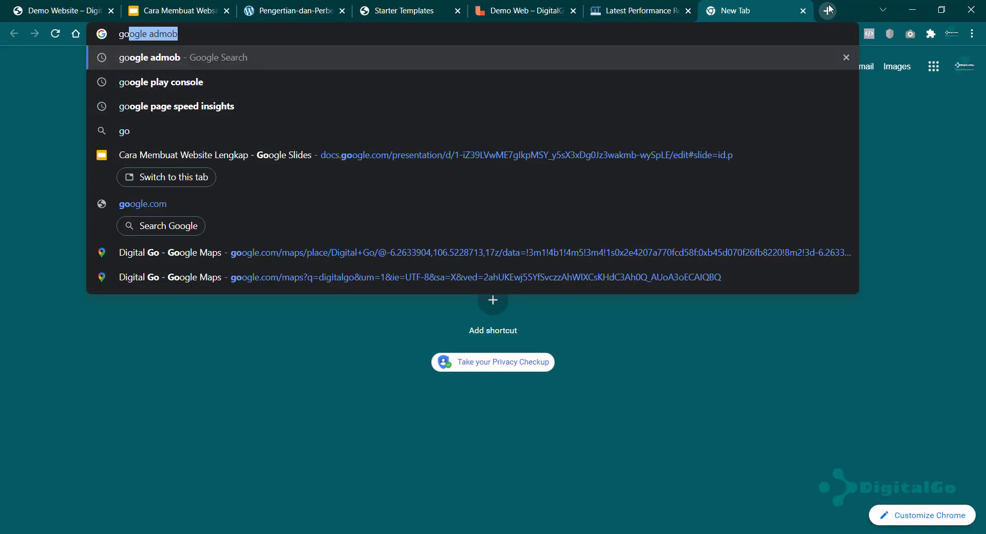
{"action": "type", "text": "ogle page"}
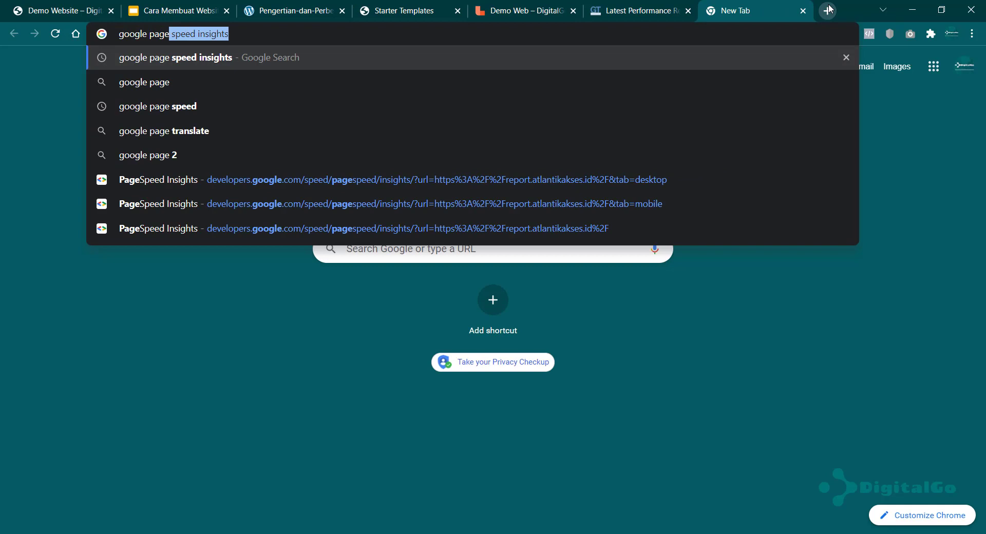
{"action": "key", "text": "Return"}
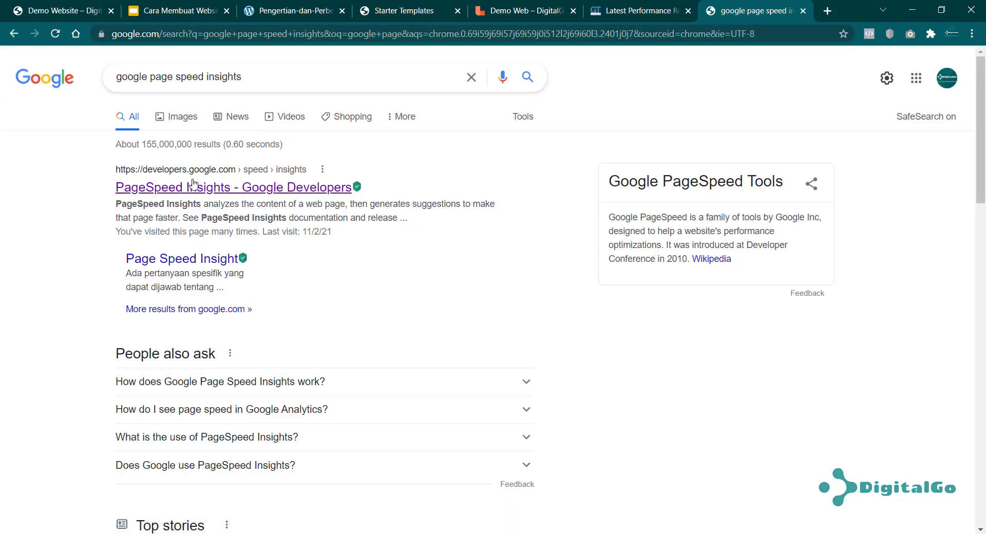
{"action": "left_click", "coordinate": [191, 187]}
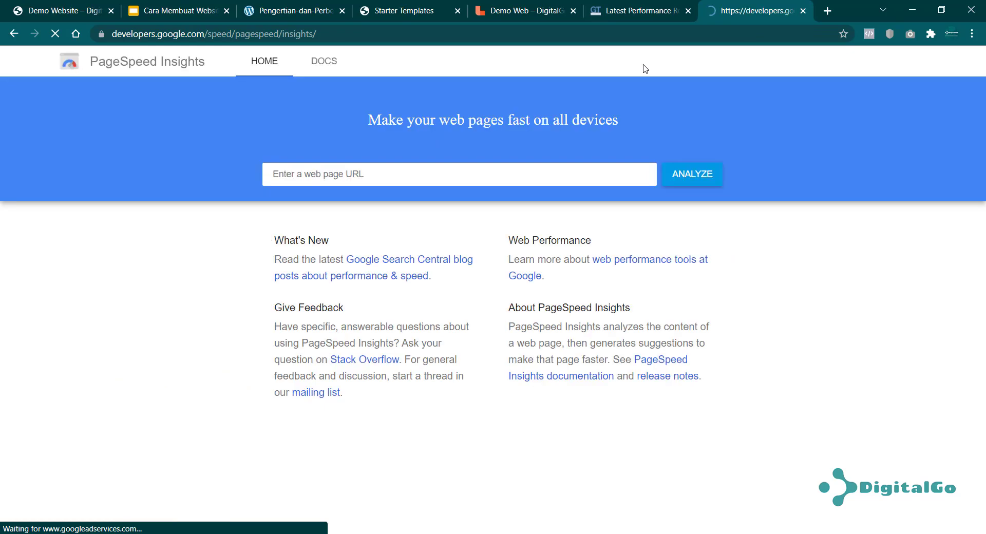
{"action": "left_click", "coordinate": [426, 178]}
{"action": "key", "text": "ctrl+v"}
{"action": "left_click", "coordinate": [683, 175]}
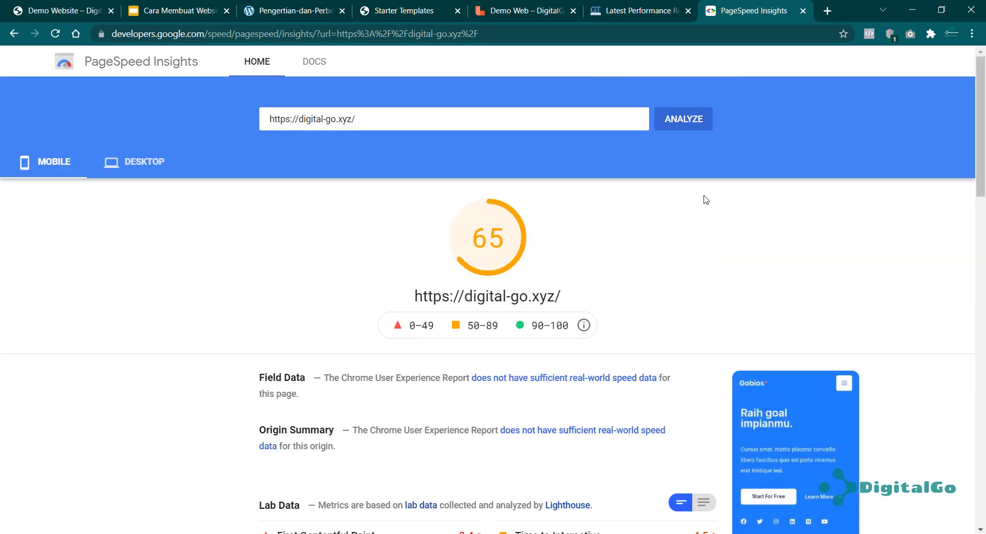
Examine the site's mobile performance score and switch the PageSpeed Insights report to the desktop results
{"action": "left_click_drag", "start_coordinate": [486, 237], "coordinate": [508, 247]}
{"action": "left_click", "coordinate": [485, 244]}
{"action": "left_click", "coordinate": [221, 202]}
{"action": "left_click", "coordinate": [145, 168]}
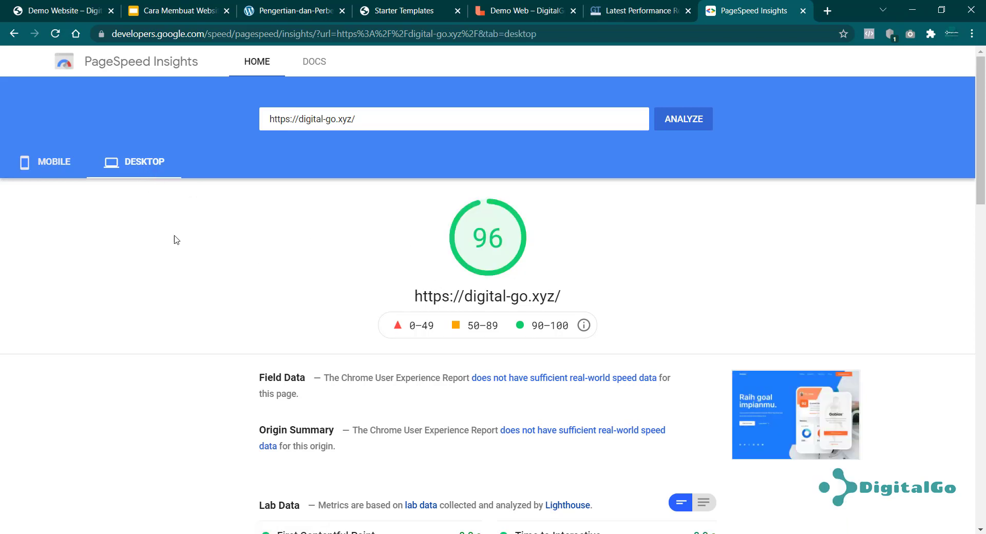
Check the GTmetrix report again, and return to PageSpeed Insights to view the mobile results
{"action": "left_click", "coordinate": [633, 3]}
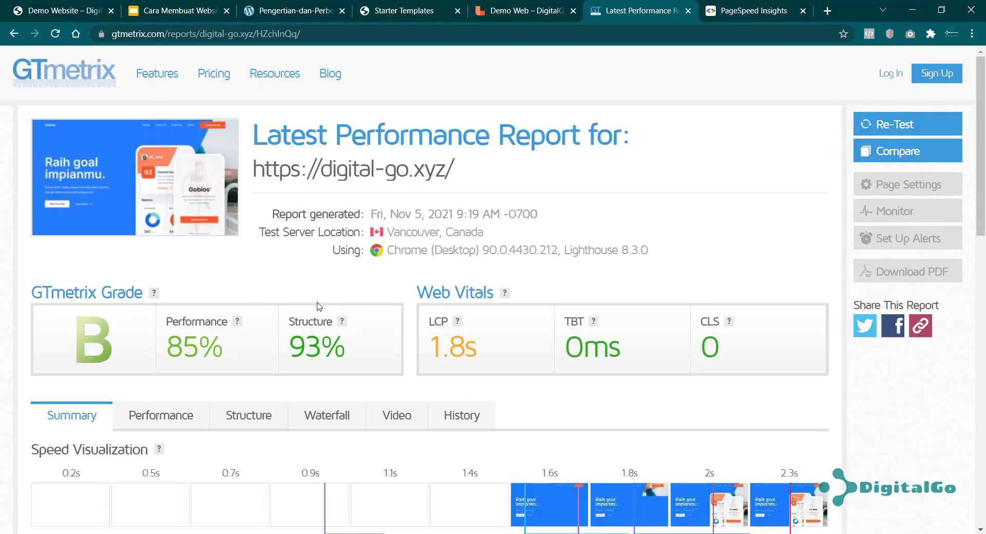
{"action": "left_click", "coordinate": [754, 19]}
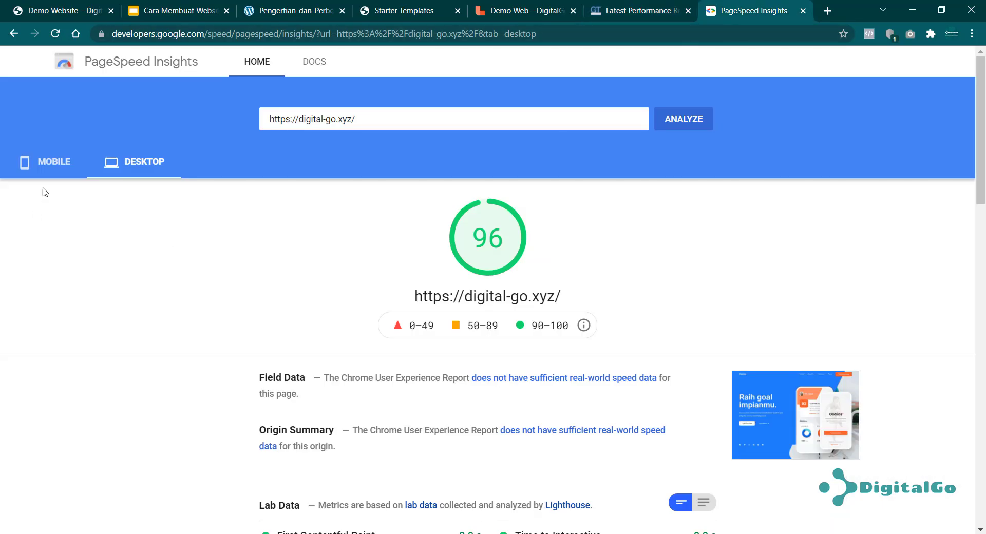
{"action": "left_click", "coordinate": [51, 169]}
{"action": "scroll", "coordinate": [527, 258], "scroll_direction": "down", "scroll_amount": 3}
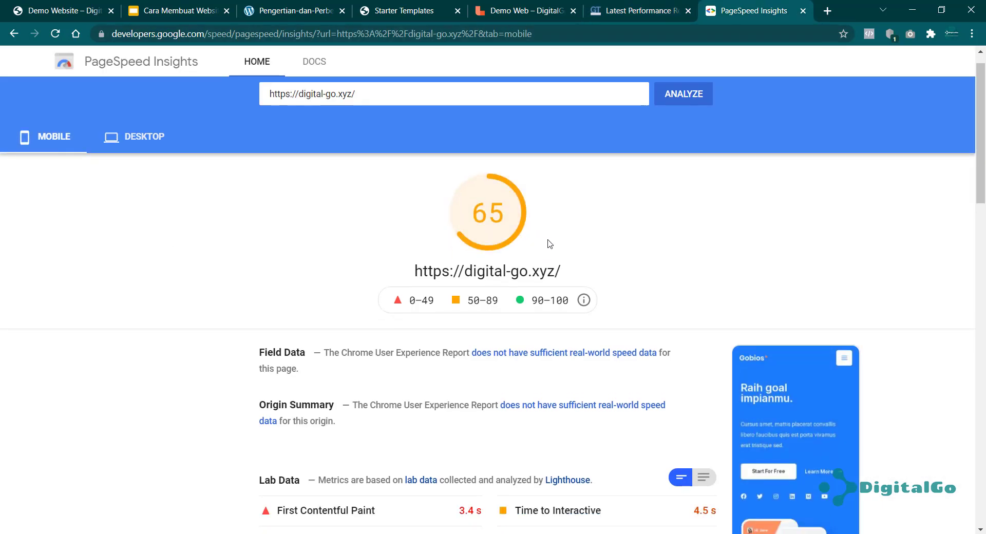
{"action": "scroll", "coordinate": [531, 266], "scroll_direction": "up", "scroll_amount": 3}
{"action": "scroll", "coordinate": [529, 250], "scroll_direction": "up", "scroll_amount": 1}
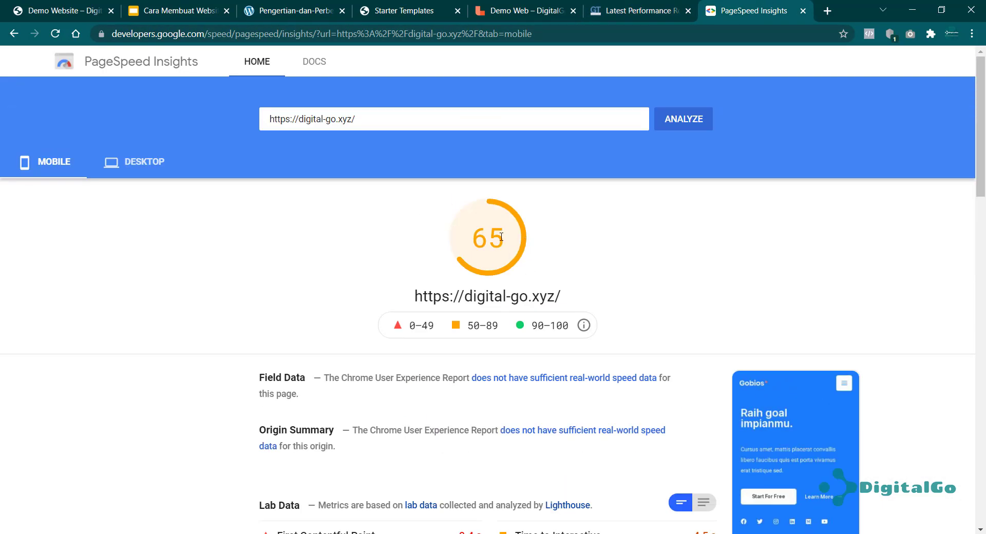
Open digitalgo.id/landing-page-super-fast/ in a new browser tab
{"action": "left_click", "coordinate": [824, 12]}
{"action": "type", "text": "digit"}
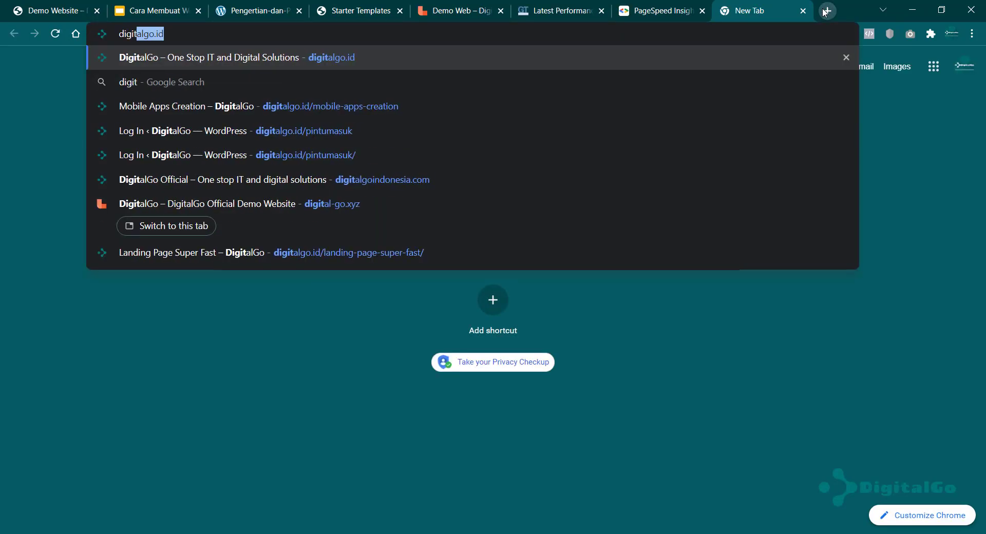
{"action": "type", "text": "algo.id/"}
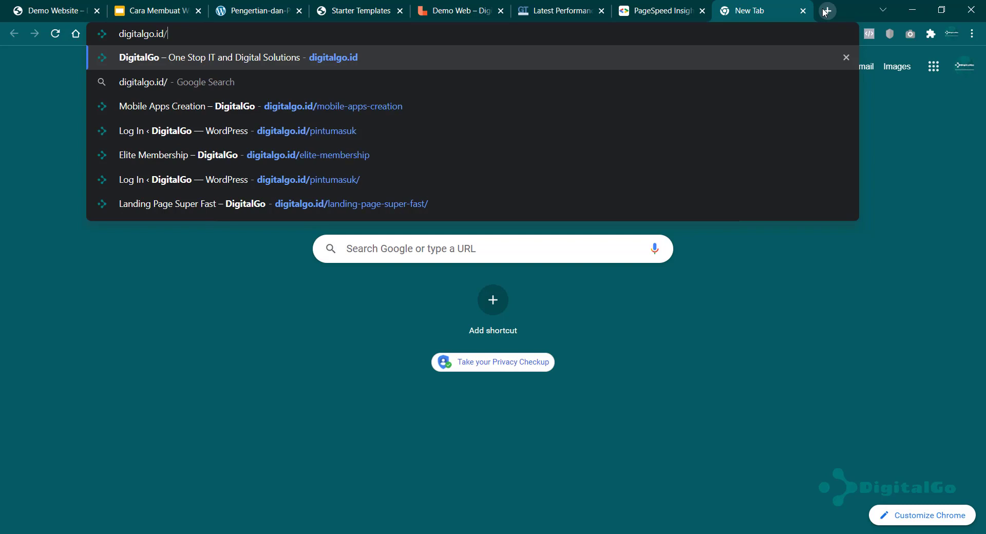
{"action": "type", "text": "land"}
{"action": "key", "text": "Return"}
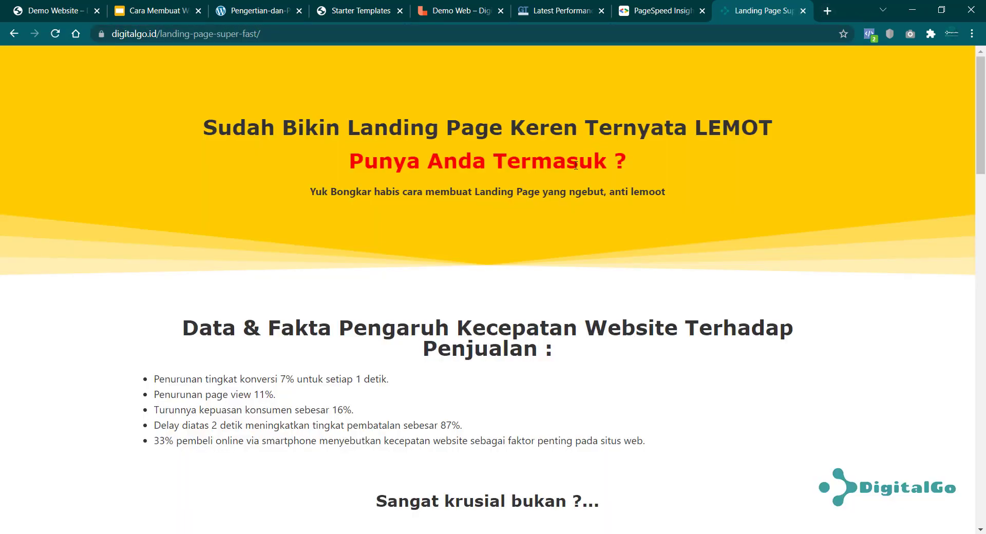
Read through the Landing Page Super Fast course page as far as its target score screenshots
{"action": "scroll", "coordinate": [537, 208], "scroll_direction": "down", "scroll_amount": 5}
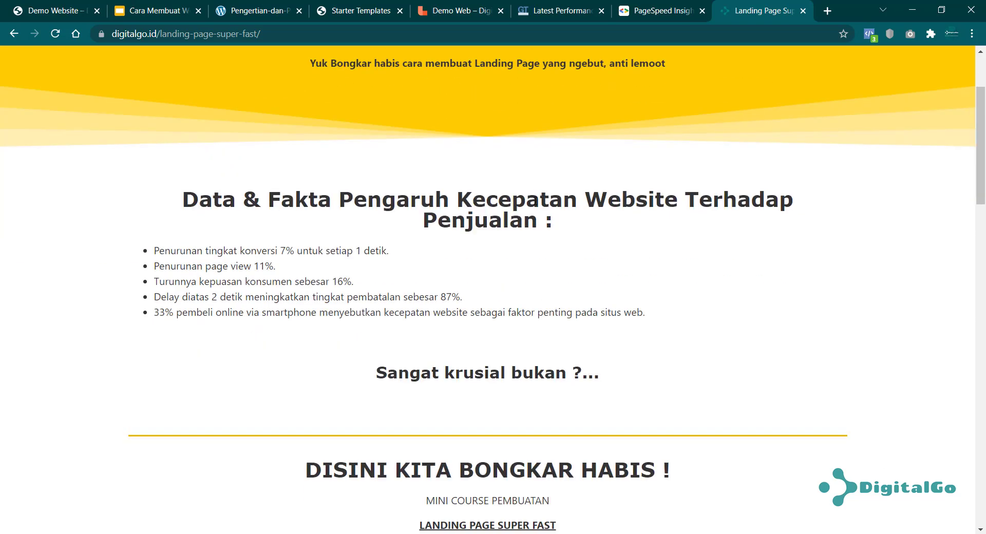
{"action": "scroll", "coordinate": [537, 209], "scroll_direction": "down", "scroll_amount": 4}
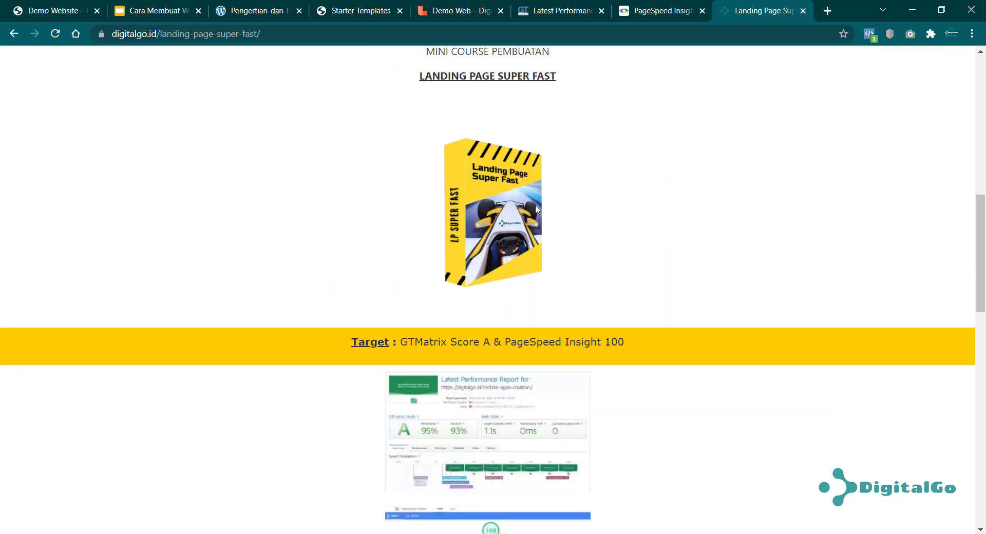
{"action": "scroll", "coordinate": [537, 209], "scroll_direction": "up", "scroll_amount": 1}
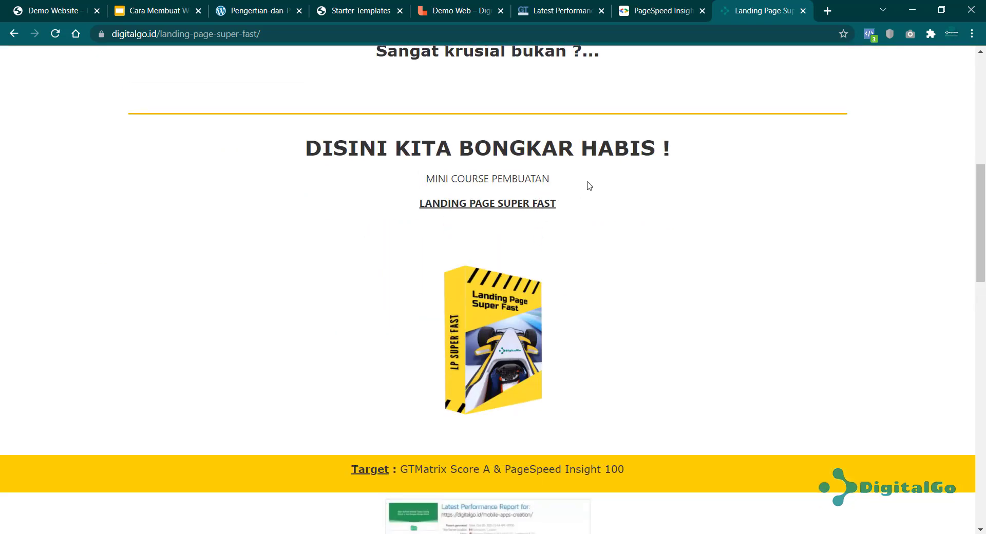
{"action": "scroll", "coordinate": [549, 204], "scroll_direction": "down", "scroll_amount": 5}
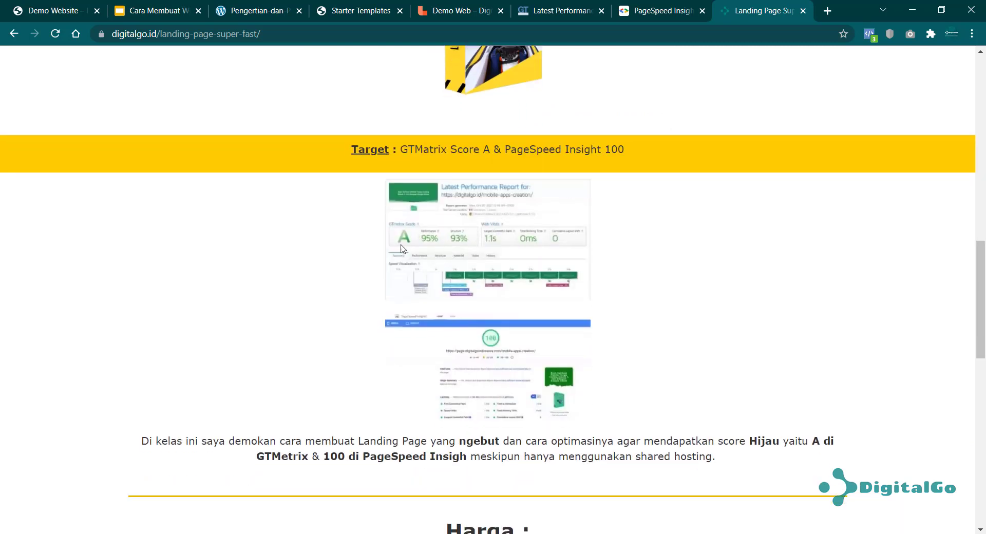
Compare the GTmetrix and PageSpeed Insights reports with the course page's target scores, and read its price and benefits section
{"action": "left_click", "coordinate": [575, 10]}
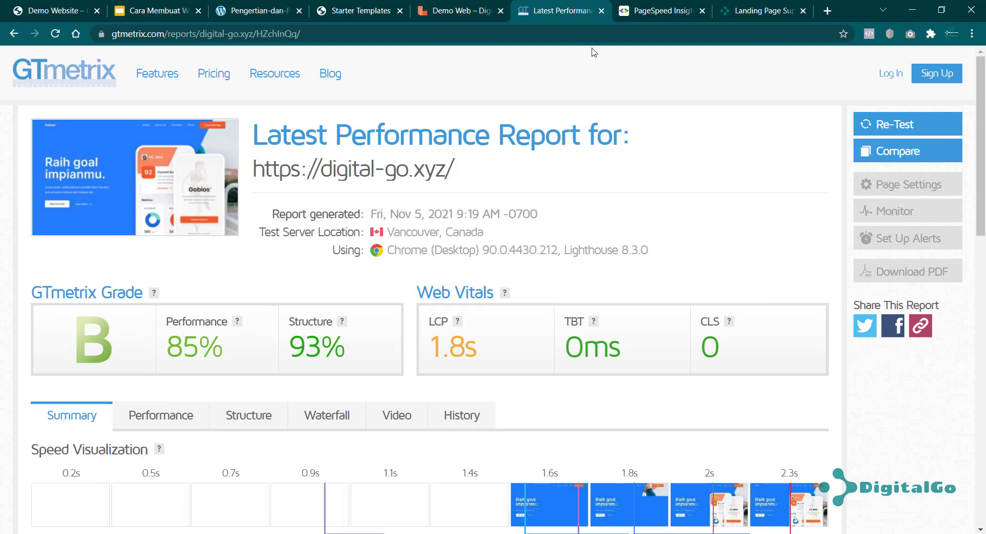
{"action": "left_click", "coordinate": [657, 11]}
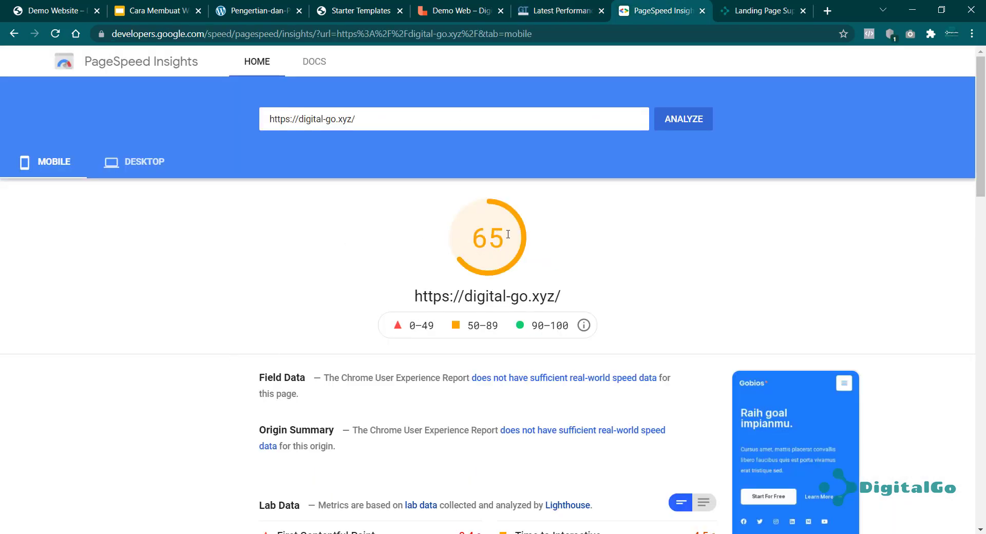
{"action": "left_click", "coordinate": [741, 15]}
{"action": "scroll", "coordinate": [488, 308], "scroll_direction": "down", "scroll_amount": 1}
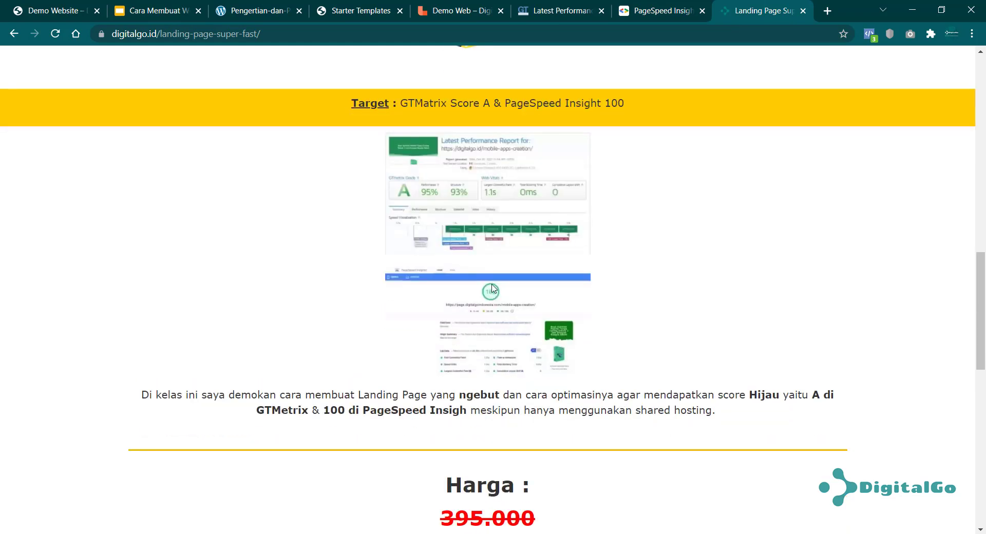
{"action": "scroll", "coordinate": [491, 288], "scroll_direction": "down", "scroll_amount": 5}
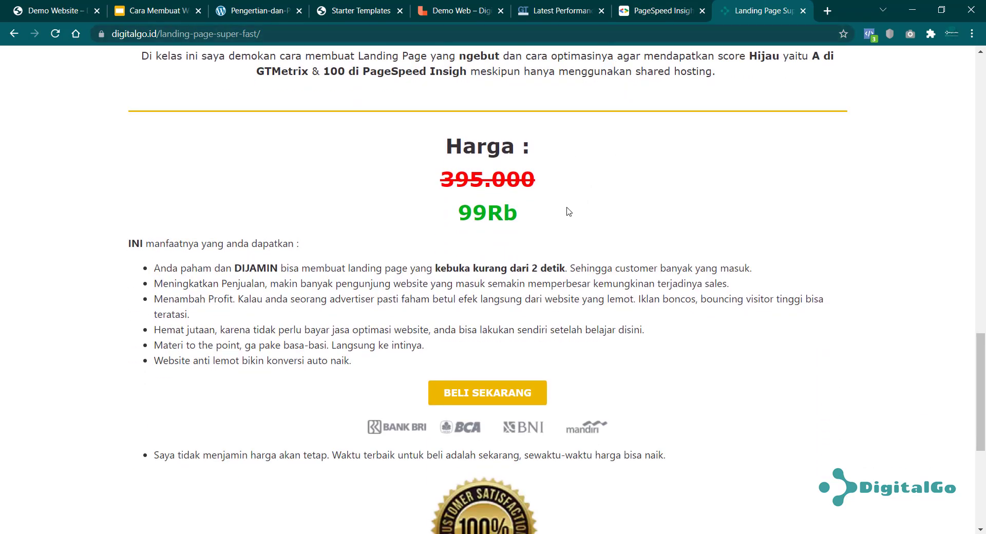
{"action": "scroll", "coordinate": [601, 249], "scroll_direction": "up", "scroll_amount": 15}
{"action": "scroll", "coordinate": [619, 240], "scroll_direction": "up", "scroll_amount": 5}
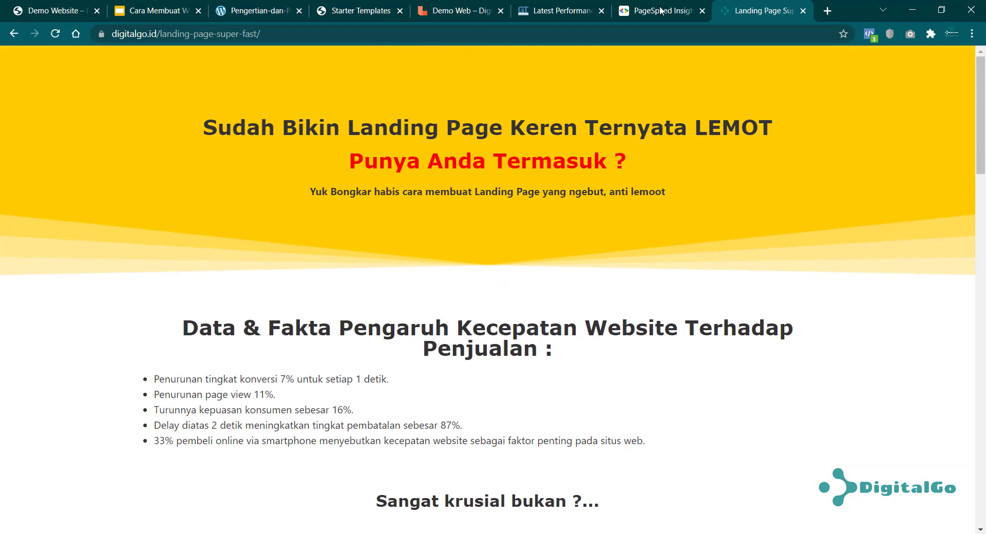
Return to the Demo Web home page at digital-go.xyz and look over its hero section
{"action": "left_click", "coordinate": [454, 9]}
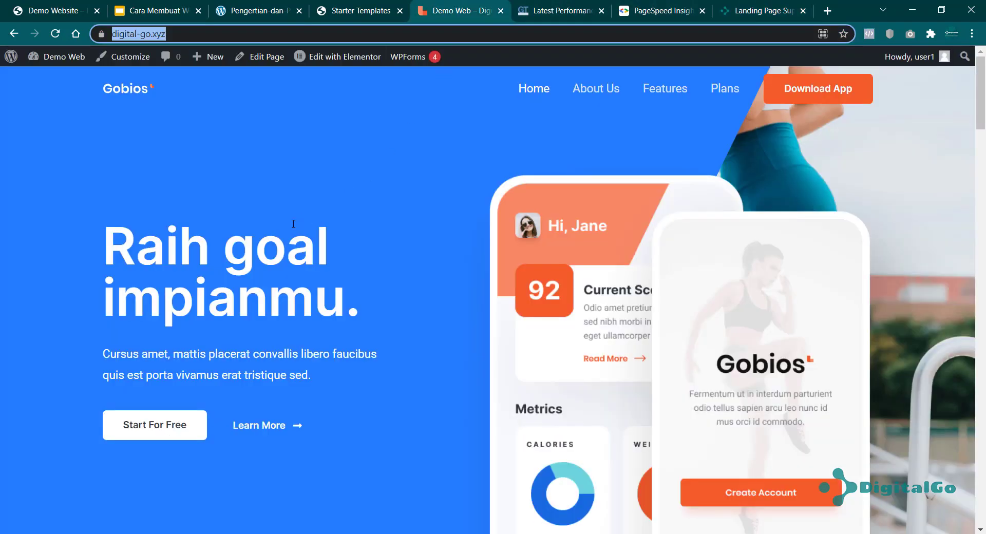
{"action": "left_click", "coordinate": [304, 212]}
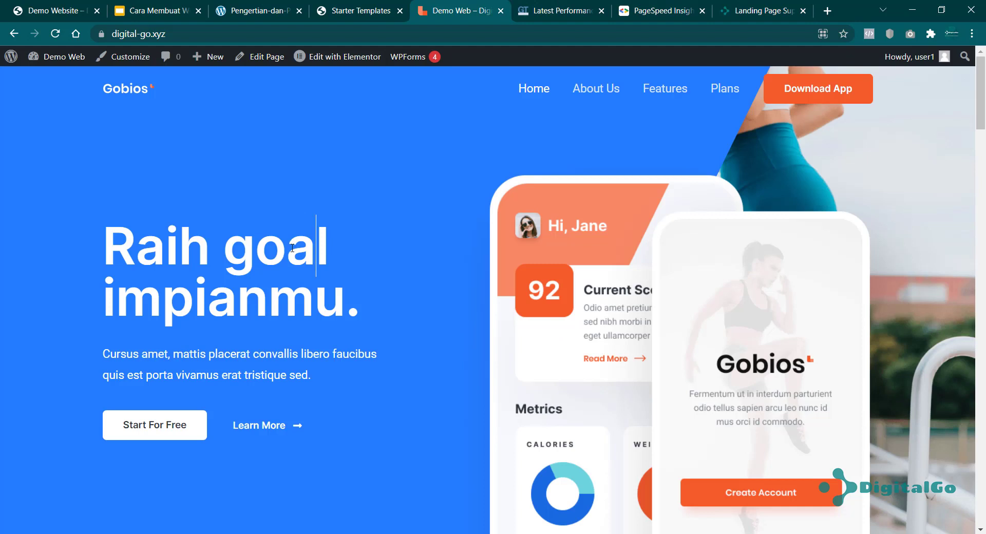
{"action": "left_click", "coordinate": [109, 251]}
Review the opening sections of the Landing Page Super Fast page again and switch to the Demo Website page at demo.digitalgoindonesia.com
{"action": "left_click", "coordinate": [755, 11]}
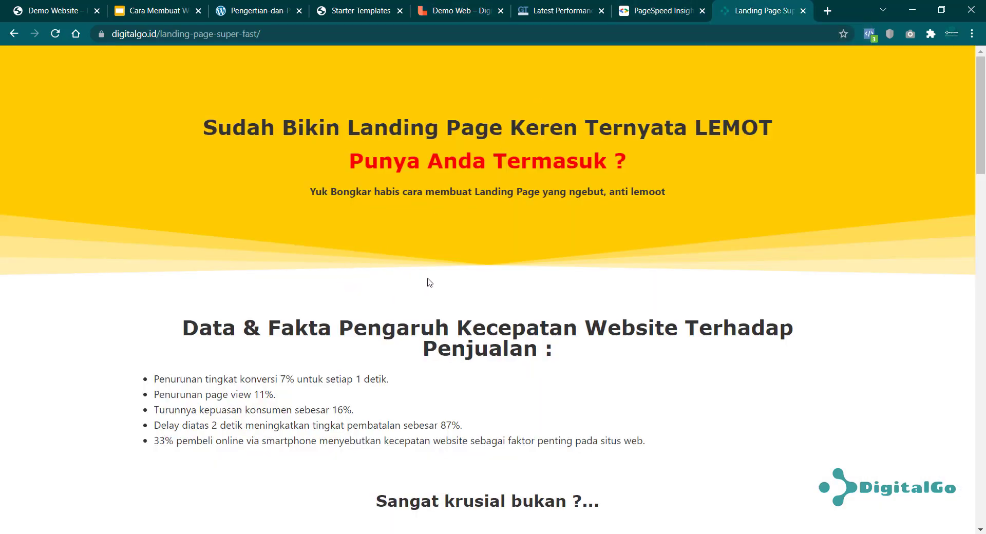
{"action": "scroll", "coordinate": [453, 294], "scroll_direction": "down", "scroll_amount": 5}
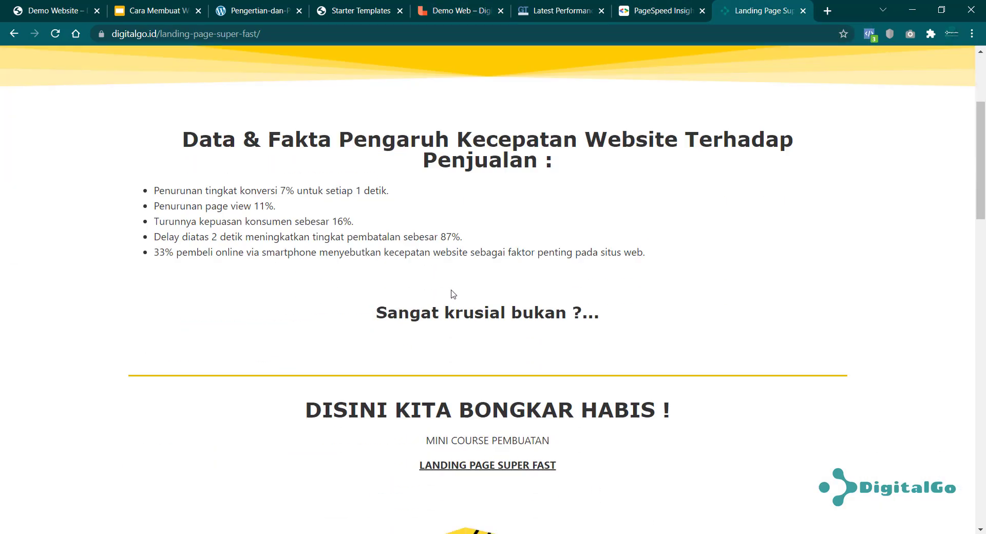
{"action": "scroll", "coordinate": [454, 296], "scroll_direction": "up", "scroll_amount": 5}
{"action": "scroll", "coordinate": [453, 297], "scroll_direction": "down", "scroll_amount": 5}
{"action": "scroll", "coordinate": [454, 297], "scroll_direction": "down", "scroll_amount": 2}
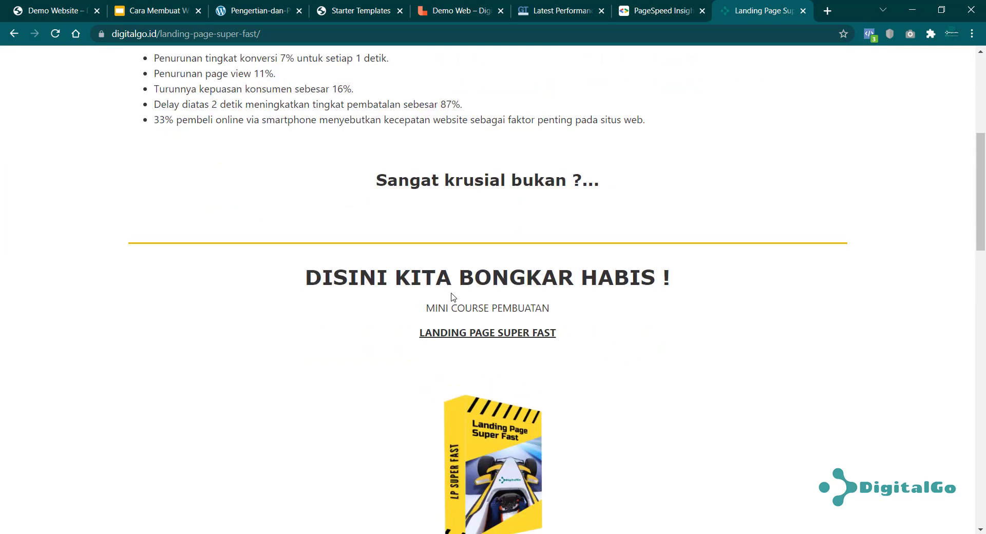
{"action": "scroll", "coordinate": [453, 297], "scroll_direction": "up", "scroll_amount": 6}
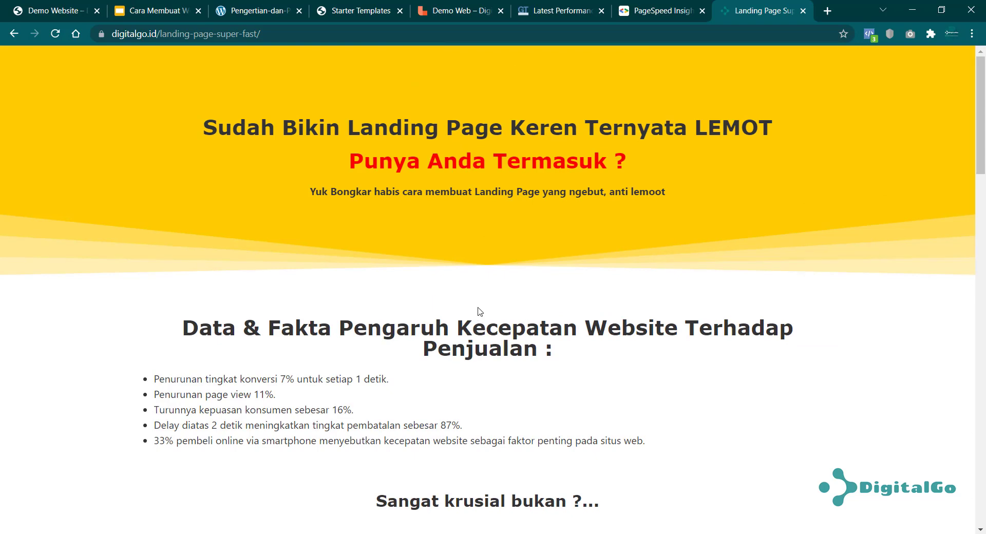
{"action": "scroll", "coordinate": [451, 326], "scroll_direction": "down", "scroll_amount": 5}
{"action": "scroll", "coordinate": [451, 326], "scroll_direction": "up", "scroll_amount": 5}
{"action": "left_click", "coordinate": [77, 6]}
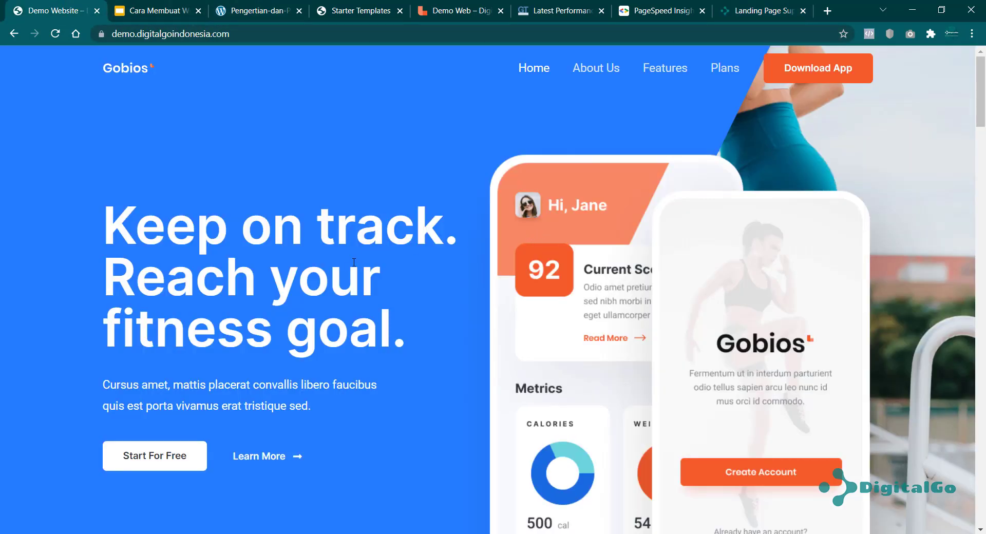